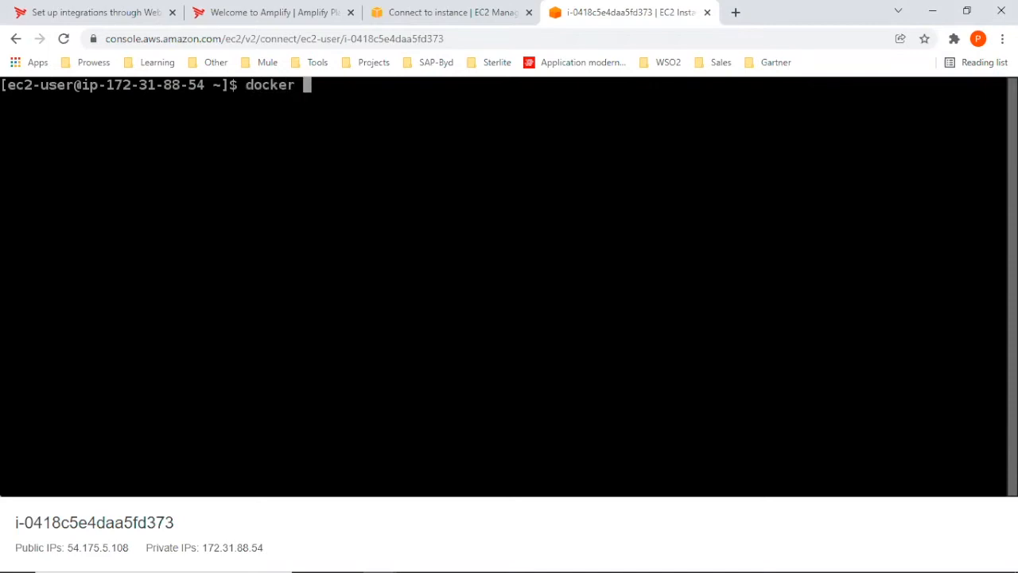
List the running Docker containers with docker ps and the available images with docker images.
{"action": "type", "text": "ps"}
{"action": "key", "text": "Return"}
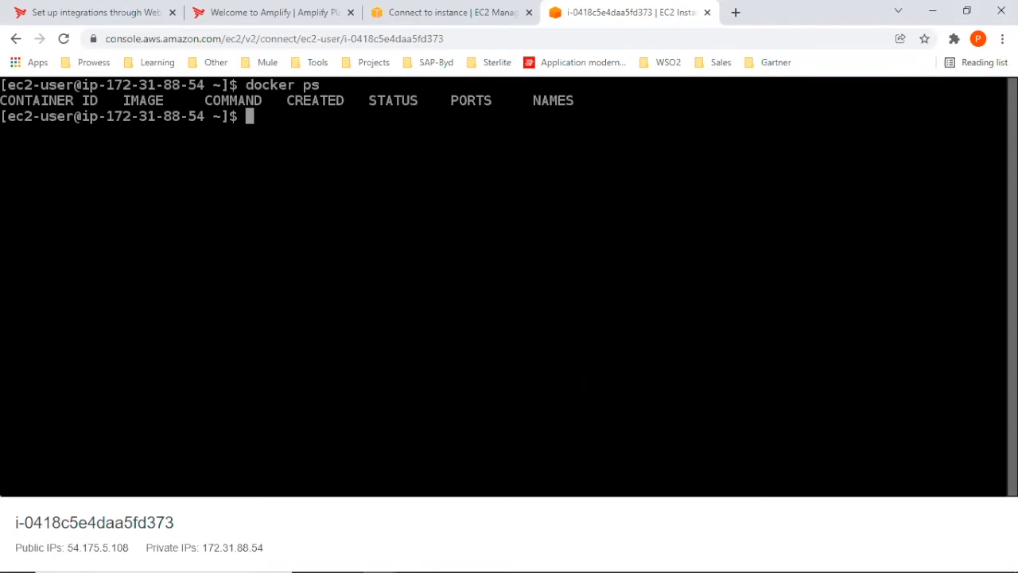
{"action": "type", "text": "docker images"}
{"action": "key", "text": "Return"}
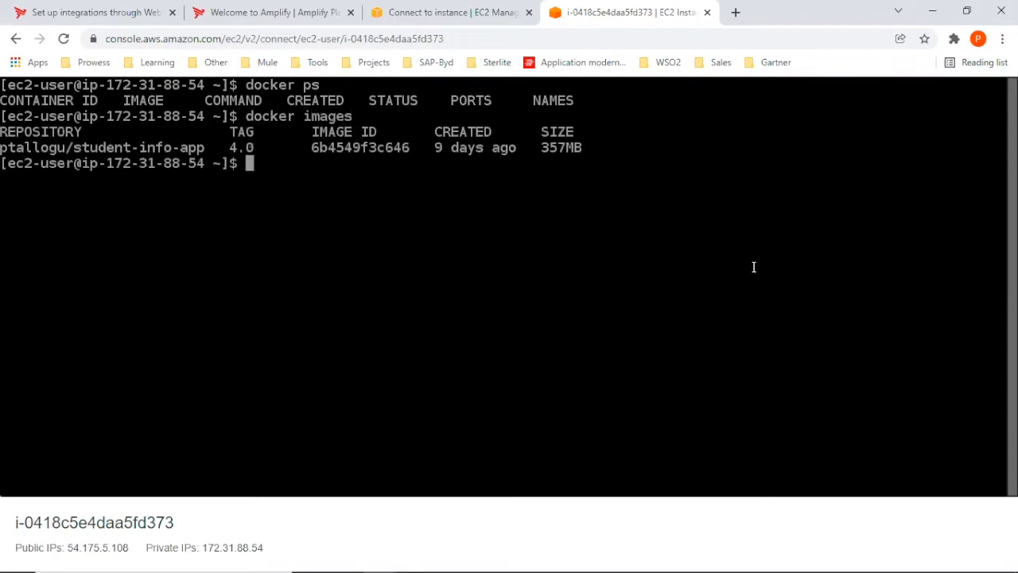
Run the student-info-app:4.0 image as a detached container with port mapping 9080:9080, and list the running containers to check it.
{"action": "type", "text": "docker run -d -p 9080:9080 ptallogu/student-info-app:4.0"}
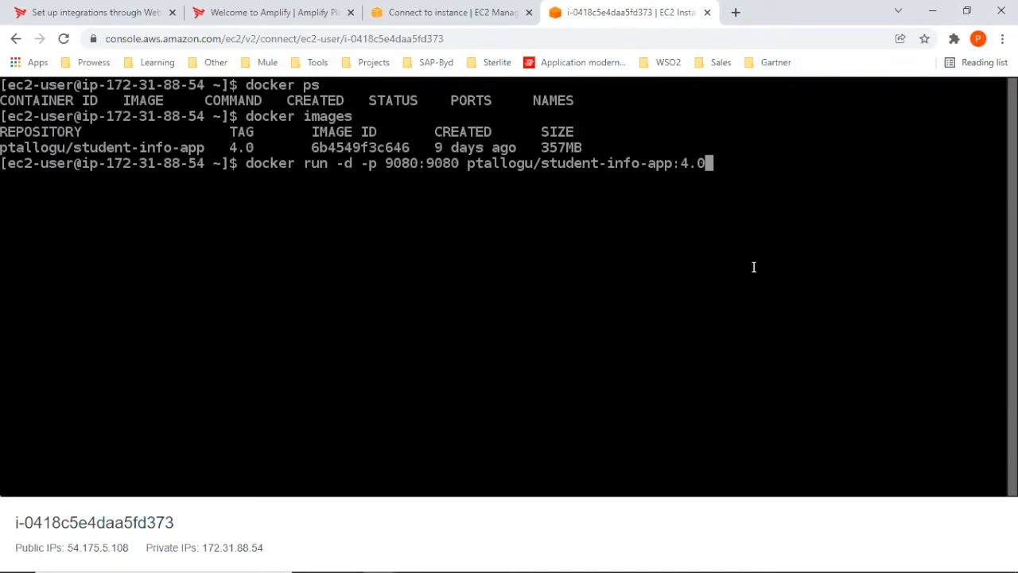
{"action": "key", "text": "Return"}
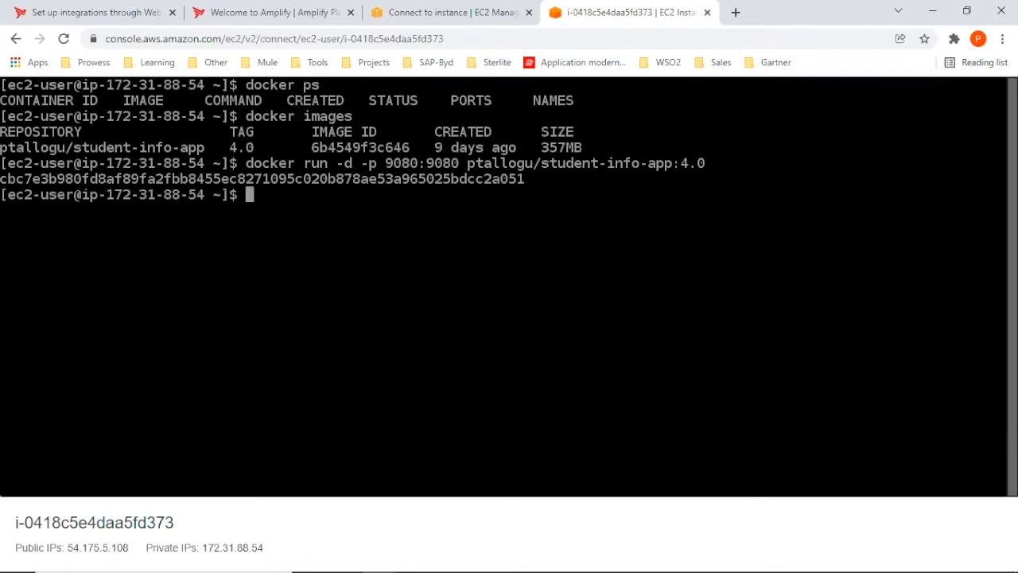
{"action": "type", "text": "docker ps"}
{"action": "key", "text": "Return"}
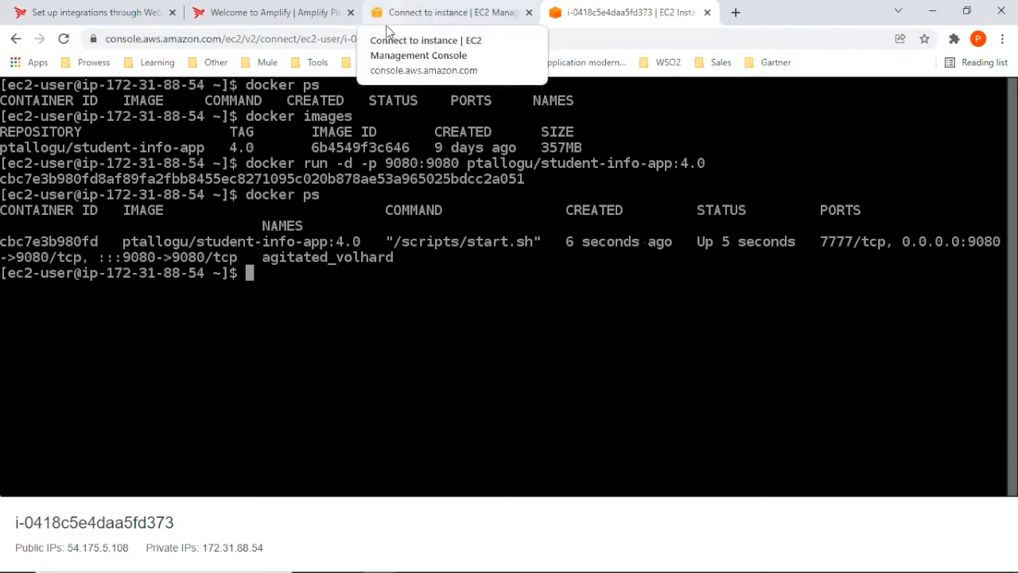
Open the running EC2 instance's summary in the EC2 console and copy its public IPv4 DNS name.
{"action": "left_click", "coordinate": [446, 12]}
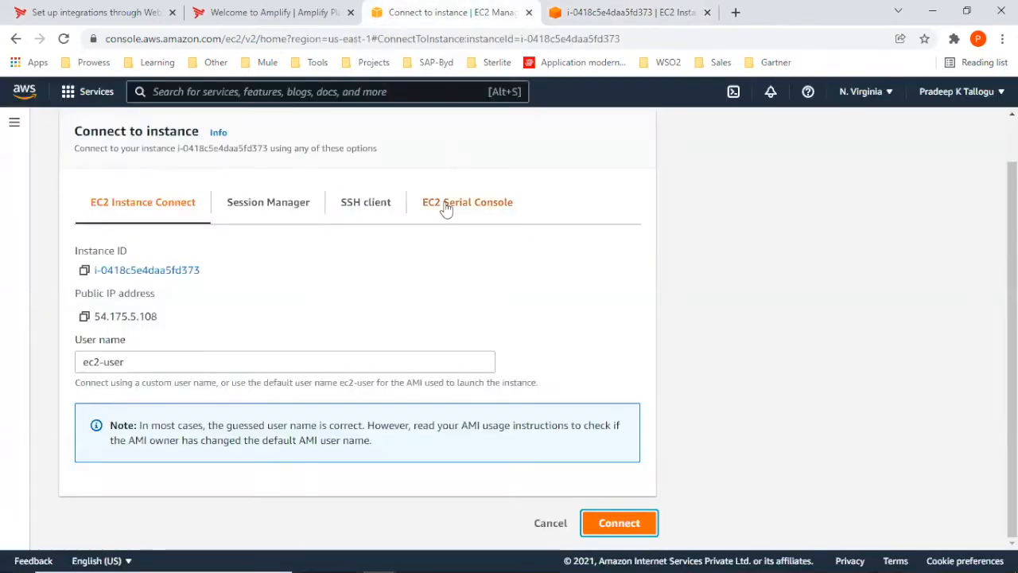
{"action": "scroll", "coordinate": [192, 277], "scroll_direction": "up", "scroll_amount": 1}
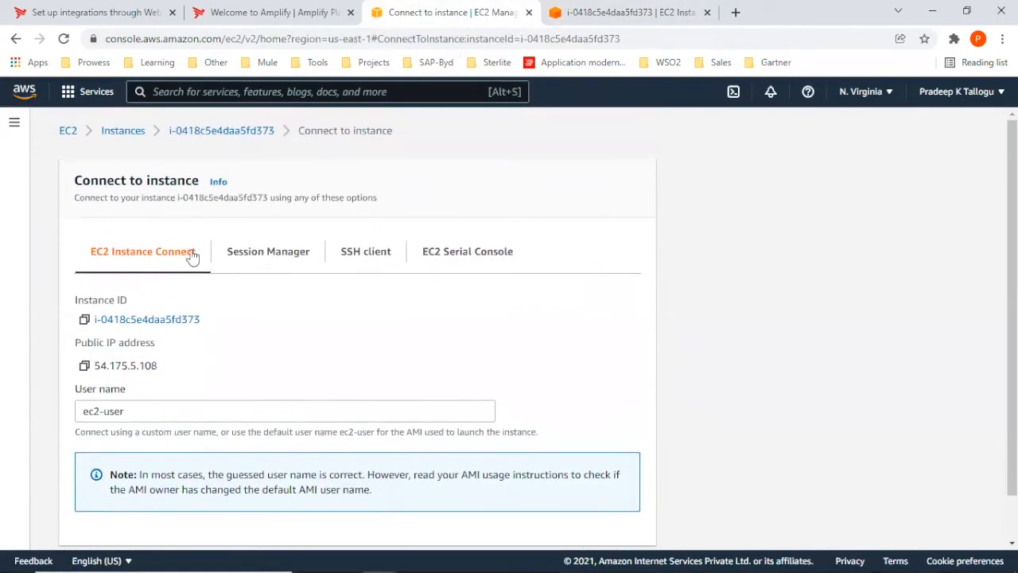
{"action": "left_click", "coordinate": [124, 135]}
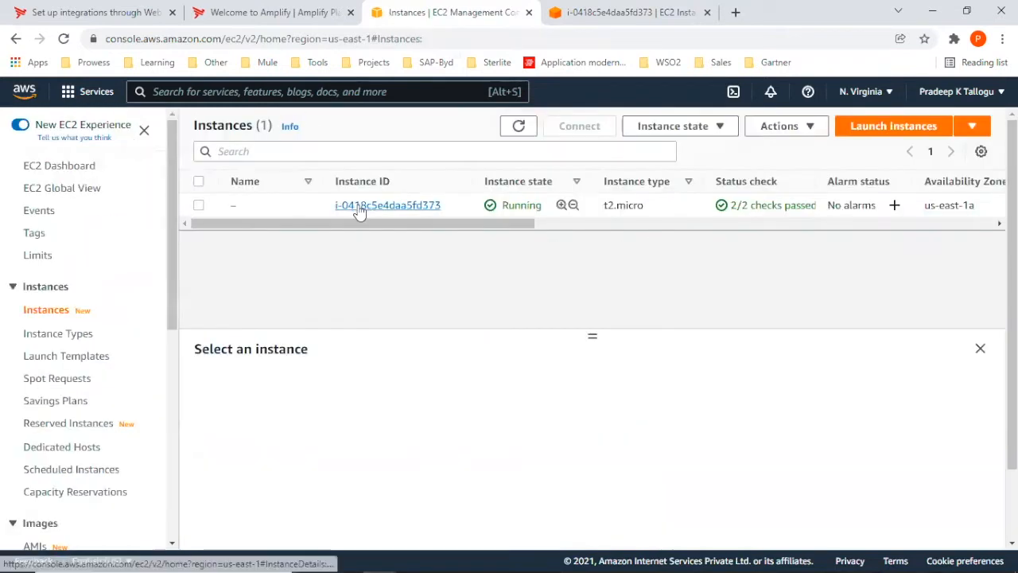
{"action": "left_click", "coordinate": [359, 205]}
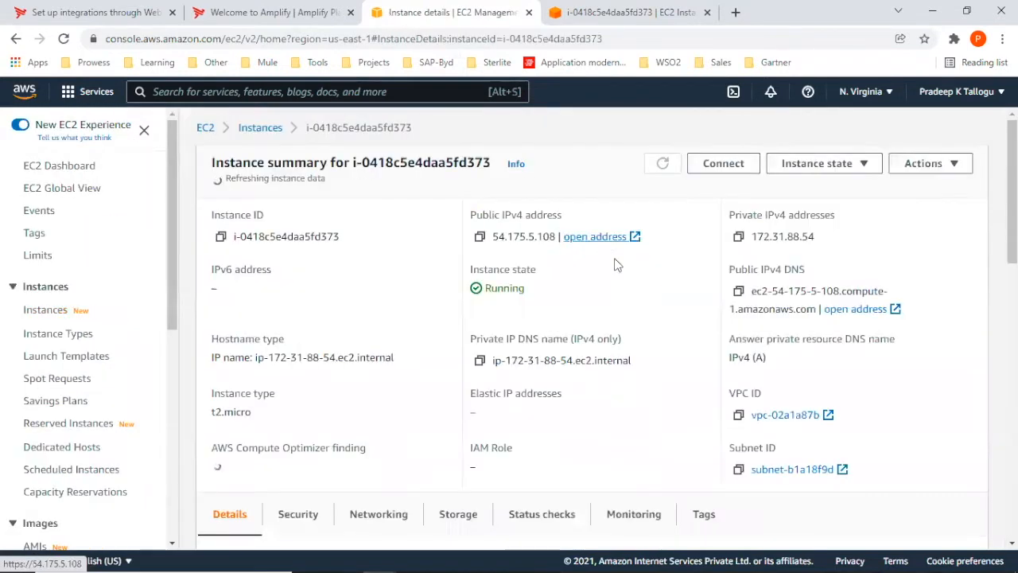
{"action": "left_click", "coordinate": [738, 286]}
{"action": "left_click", "coordinate": [736, 13]}
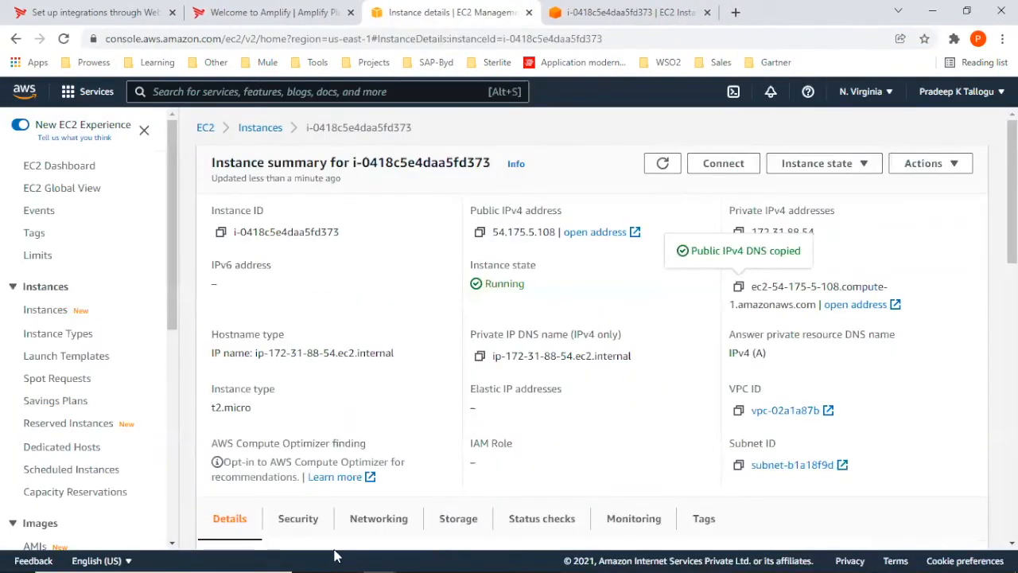
{"action": "left_click", "coordinate": [806, 12]}
In Postman, open the student-info-aws-api request, replace the URL's host with the copied DNS name and send the GET request.
{"action": "left_click", "coordinate": [741, 557]}
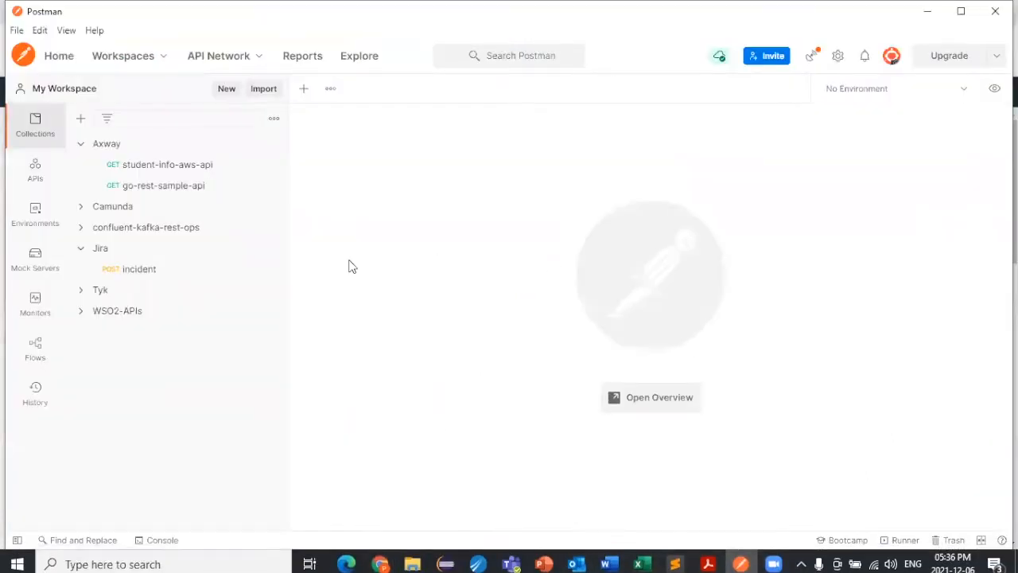
{"action": "left_click", "coordinate": [168, 166]}
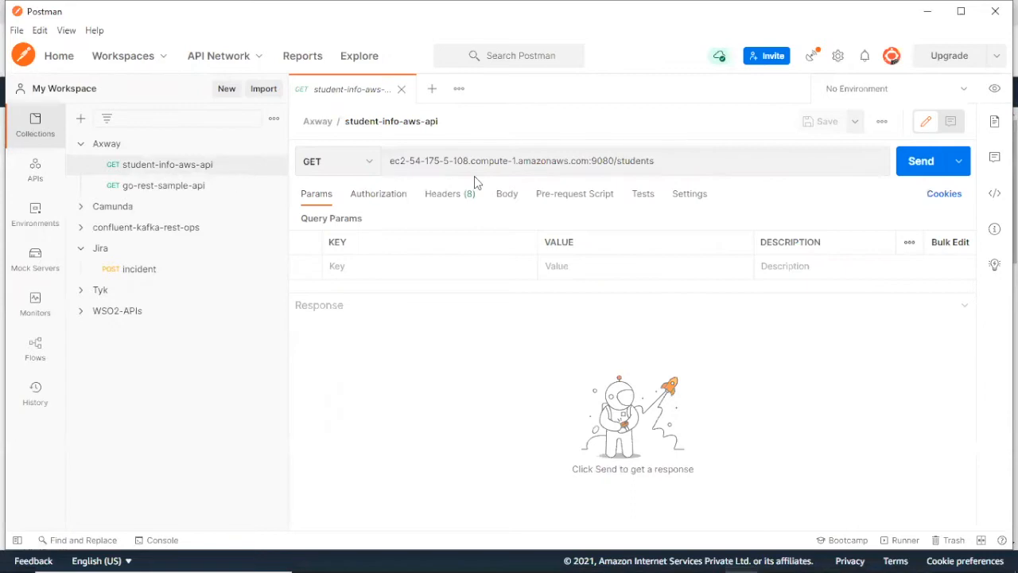
{"action": "left_click", "coordinate": [509, 161]}
{"action": "left_click_drag", "start_coordinate": [588, 161], "coordinate": [320, 190]}
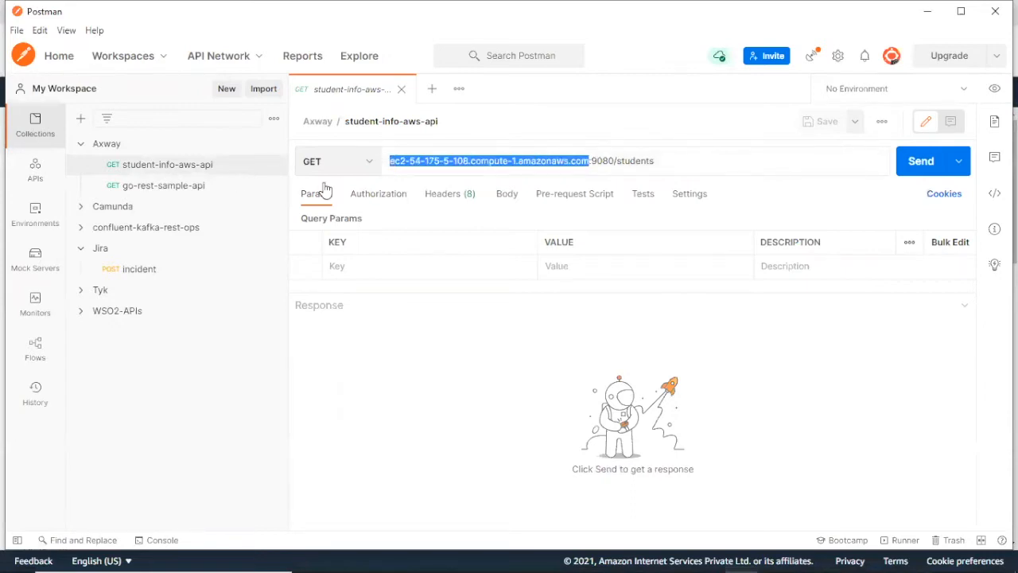
{"action": "key", "text": "ctrl+v"}
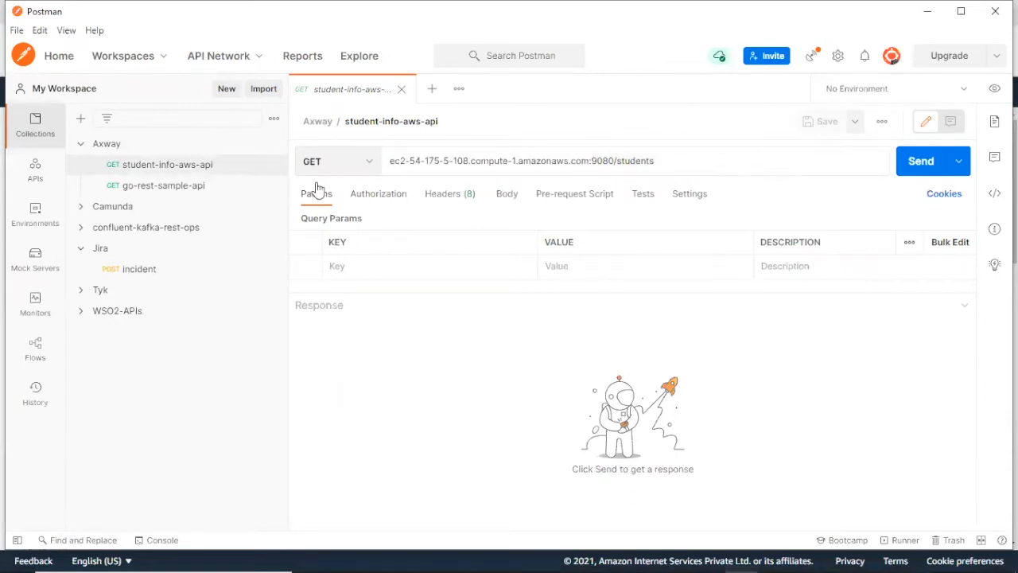
{"action": "left_click", "coordinate": [923, 161]}
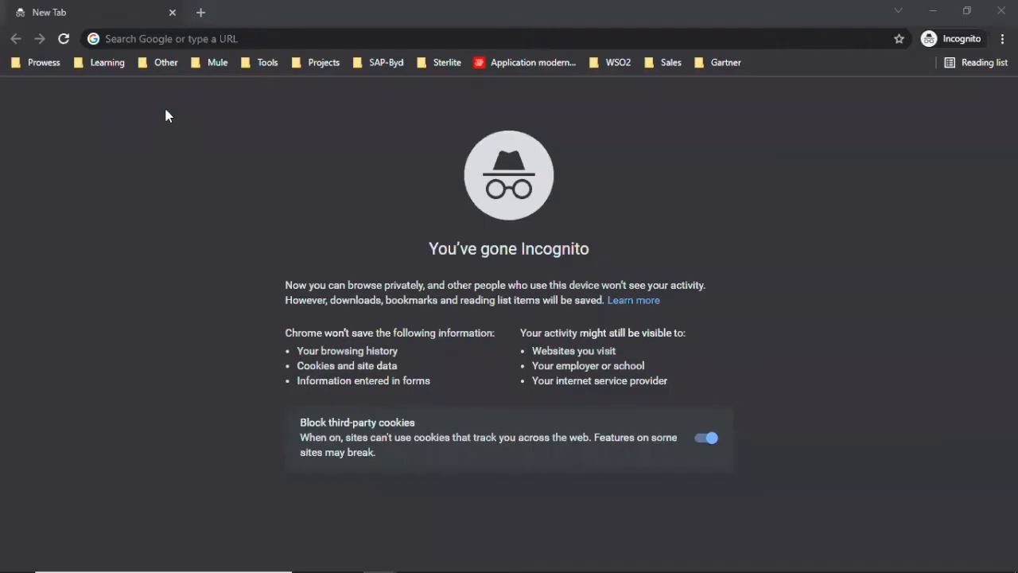
Switch to the Incognito browser window and open ec2-54-175-5-108.compute-1.amazonaws.com:9080/swagger.
{"action": "left_click", "coordinate": [157, 38]}
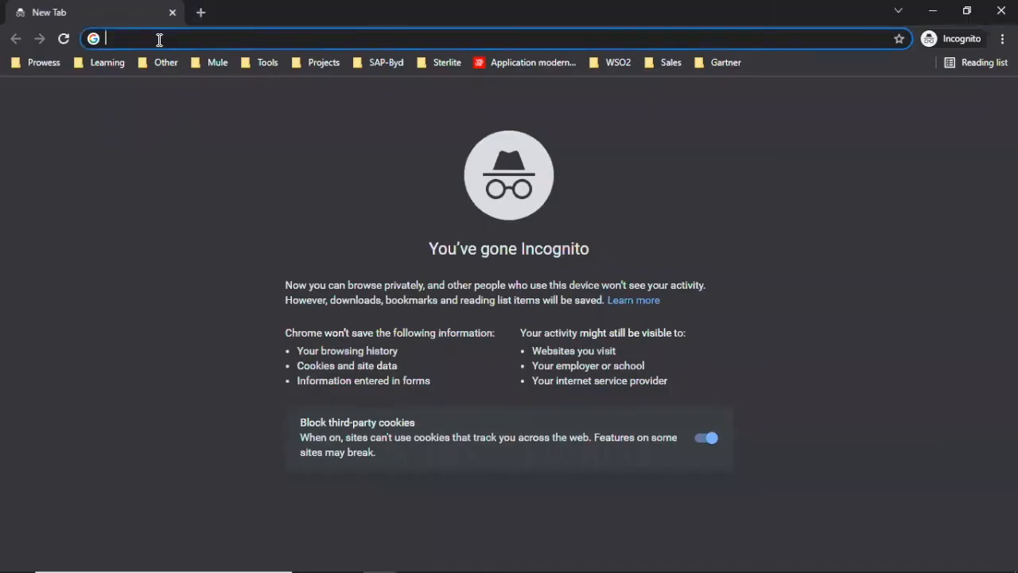
{"action": "key", "text": "ctrl+v"}
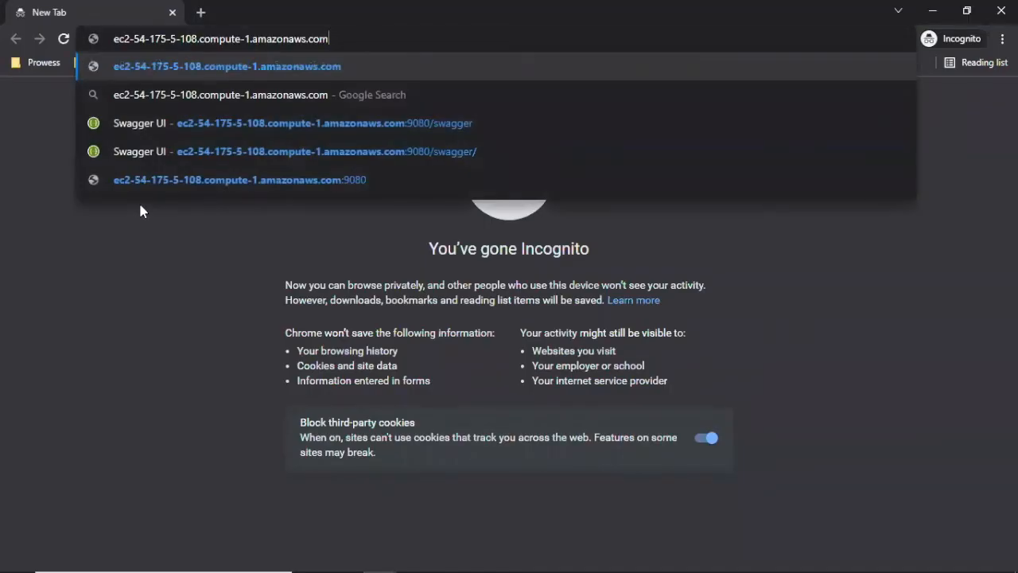
{"action": "type", "text": ":90"}
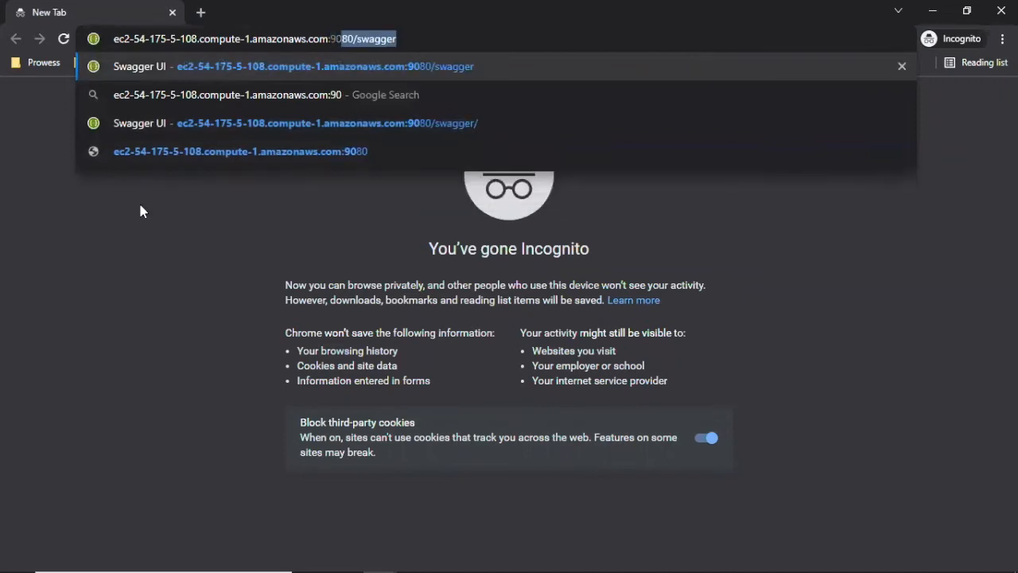
{"action": "type", "text": "80/swagger"}
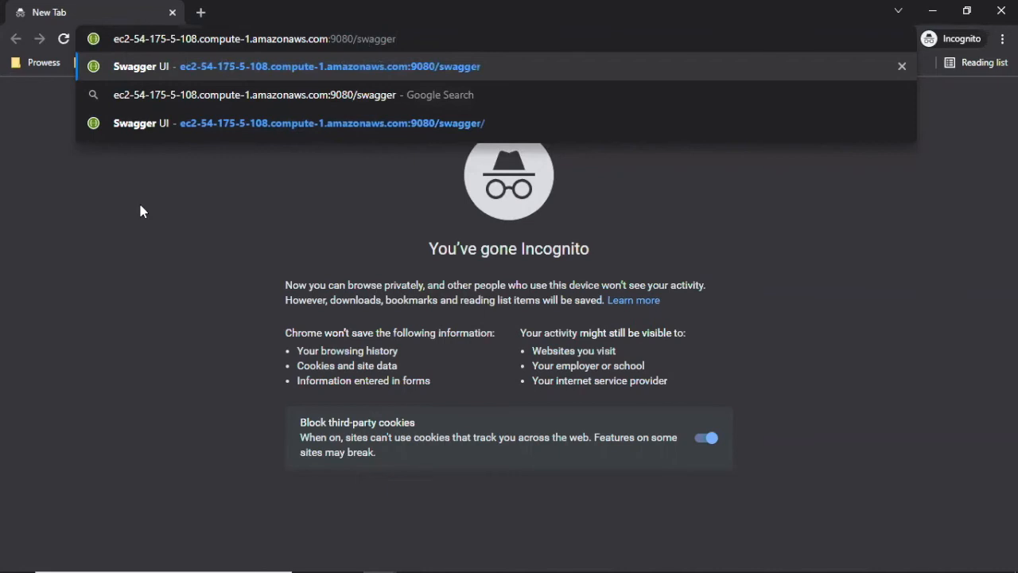
{"action": "key", "text": "Return"}
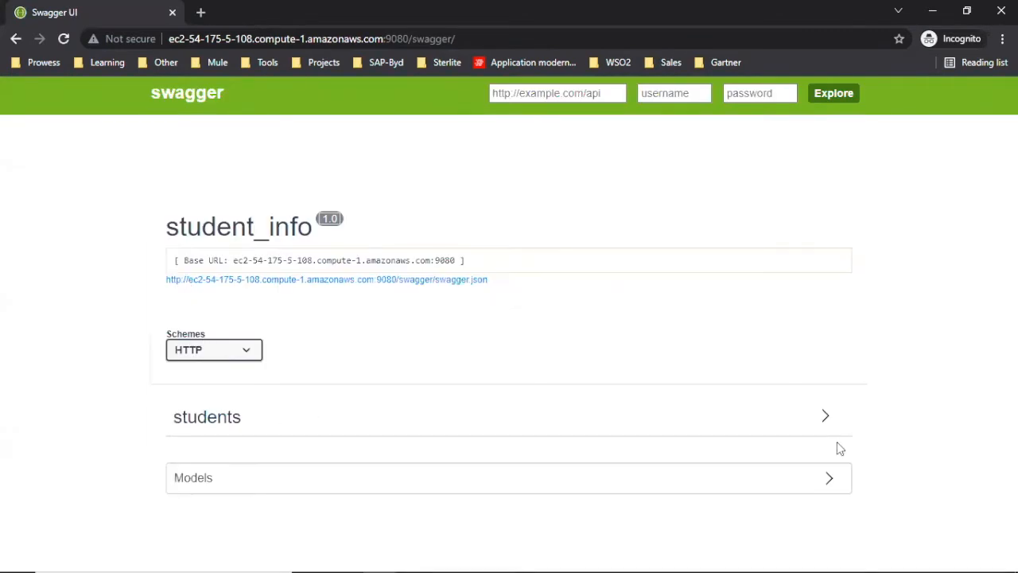
Expand the students section in Swagger UI and try out the GET /students operation by executing it.
{"action": "left_click", "coordinate": [824, 419]}
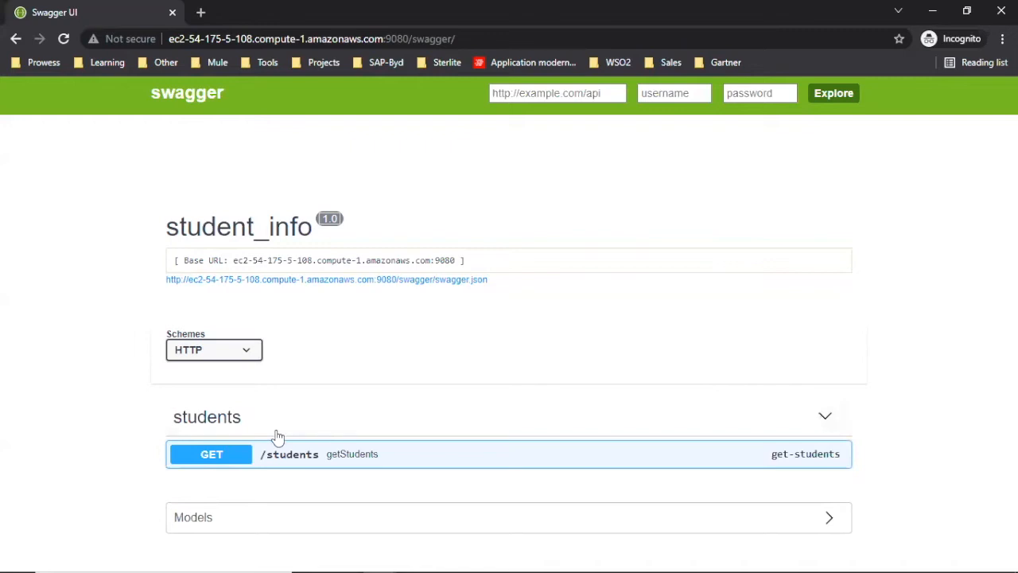
{"action": "left_click", "coordinate": [210, 455]}
{"action": "scroll", "coordinate": [516, 334], "scroll_direction": "down", "scroll_amount": 3}
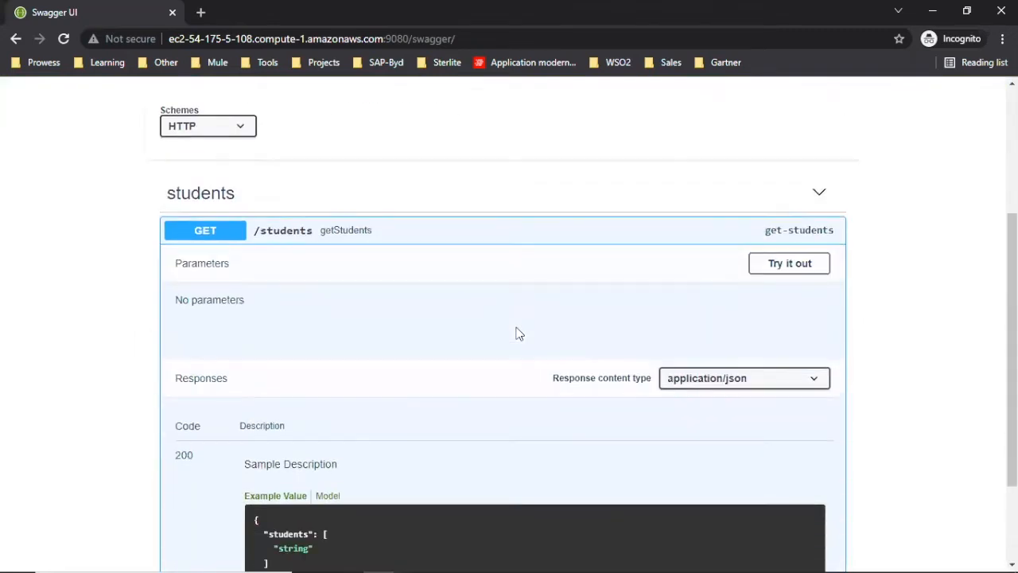
{"action": "left_click", "coordinate": [793, 264]}
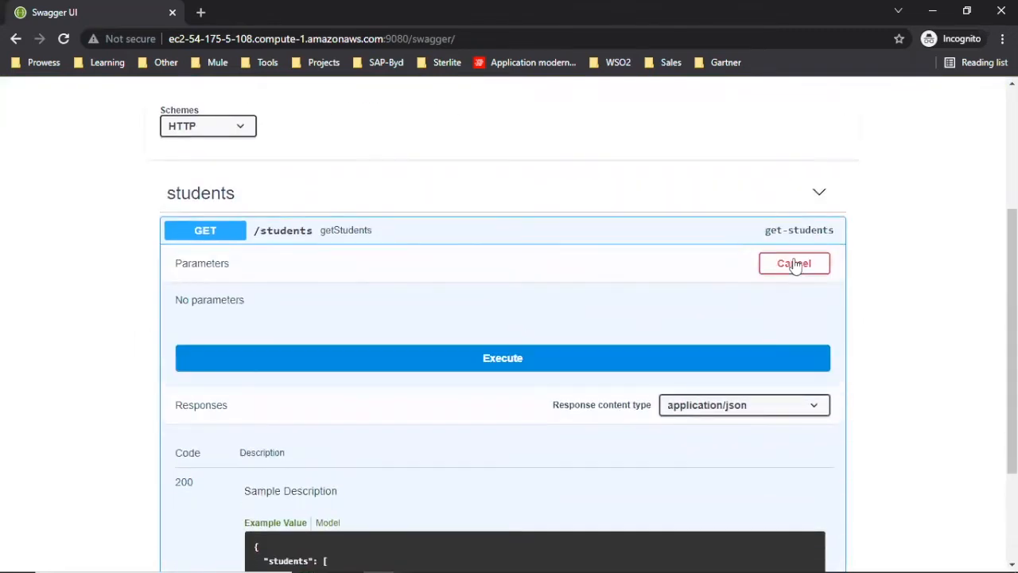
{"action": "left_click", "coordinate": [604, 362]}
{"action": "scroll", "coordinate": [871, 339], "scroll_direction": "down", "scroll_amount": 8}
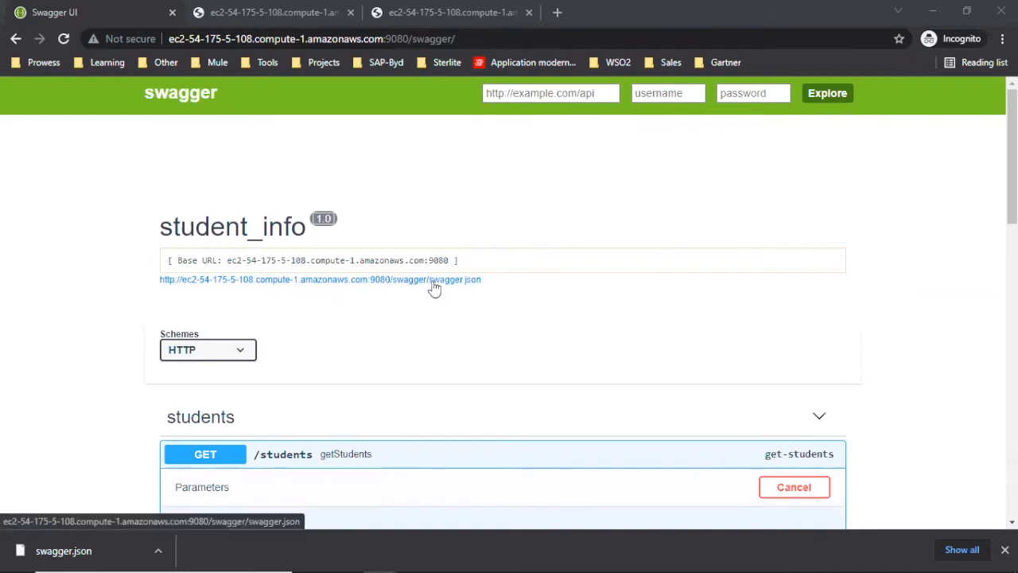
Open the student_info API's swagger.json definition and copy its URL.
{"action": "left_click", "coordinate": [234, 280]}
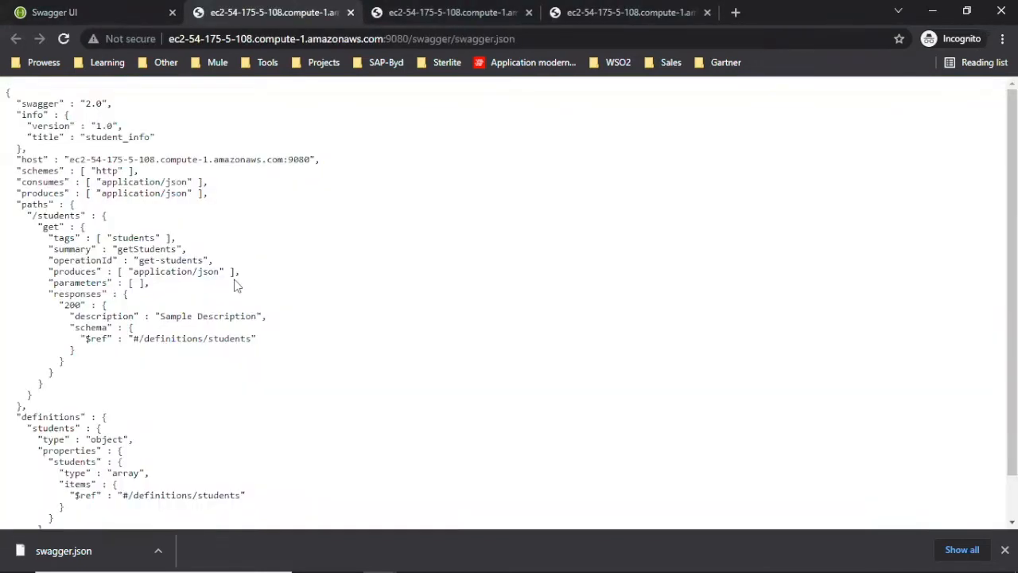
{"action": "left_click", "coordinate": [270, 39]}
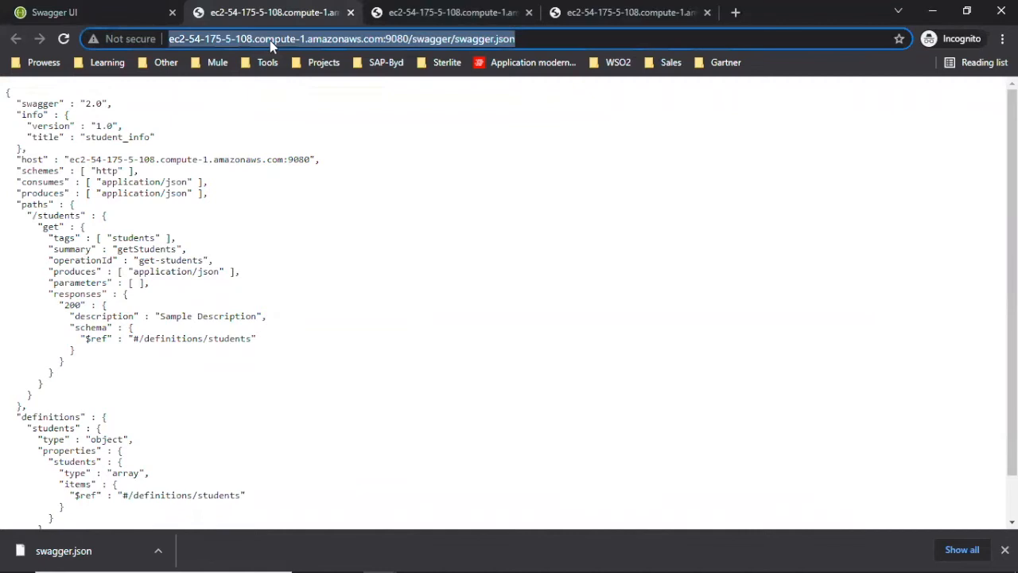
{"action": "left_click", "coordinate": [377, 301]}
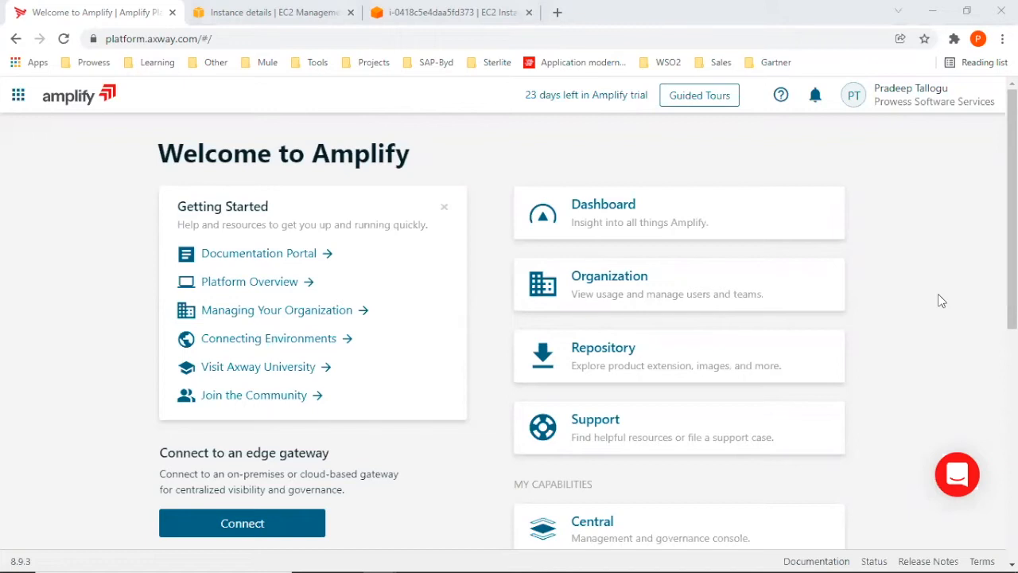
In Axway Amplify Central, start registering an API and fetch its definition from the copied swagger.json URL.
{"action": "scroll", "coordinate": [939, 298], "scroll_direction": "down", "scroll_amount": 2}
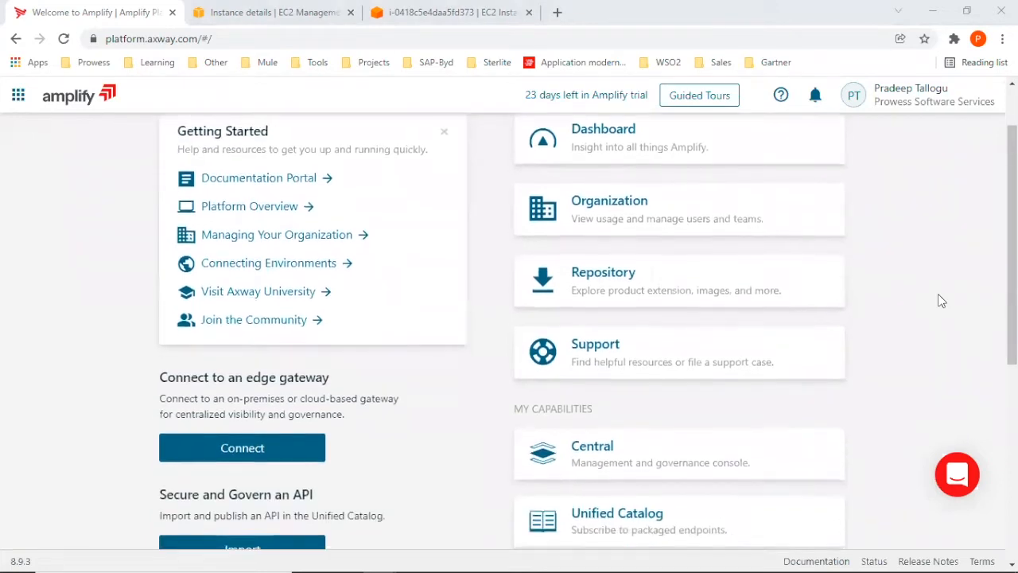
{"action": "left_click", "coordinate": [625, 388]}
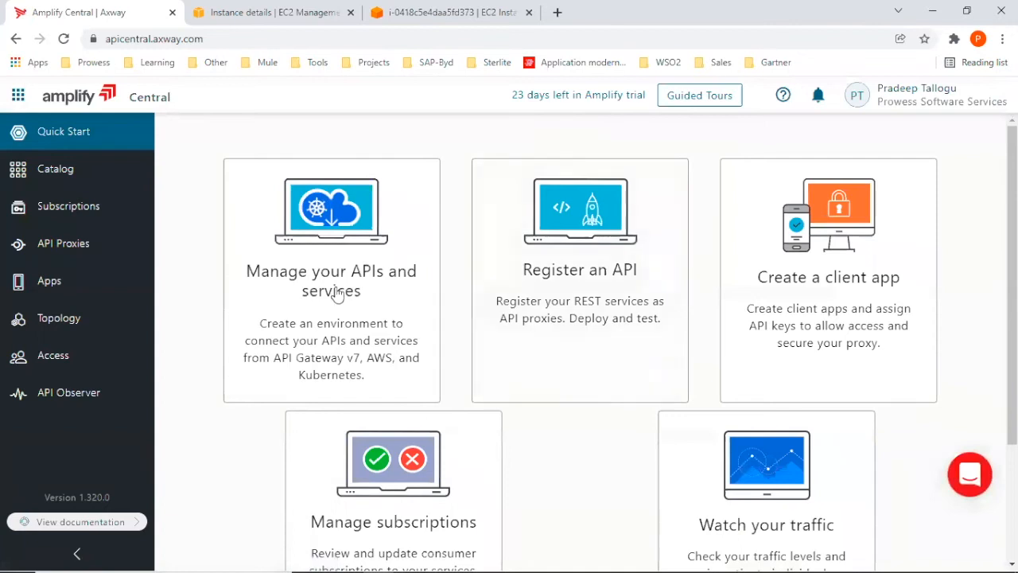
{"action": "left_click", "coordinate": [565, 273]}
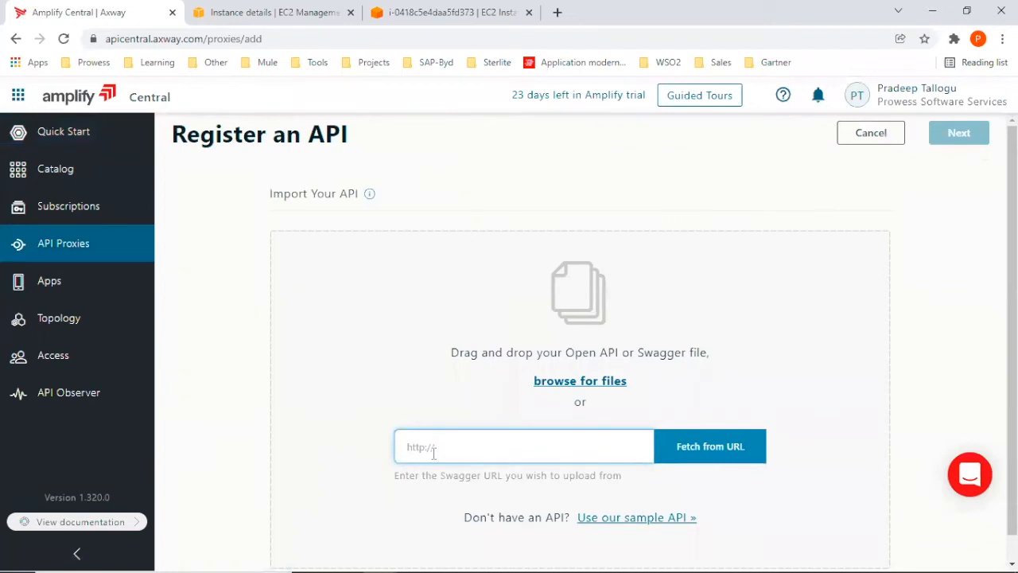
{"action": "key", "text": "ctrl+v"}
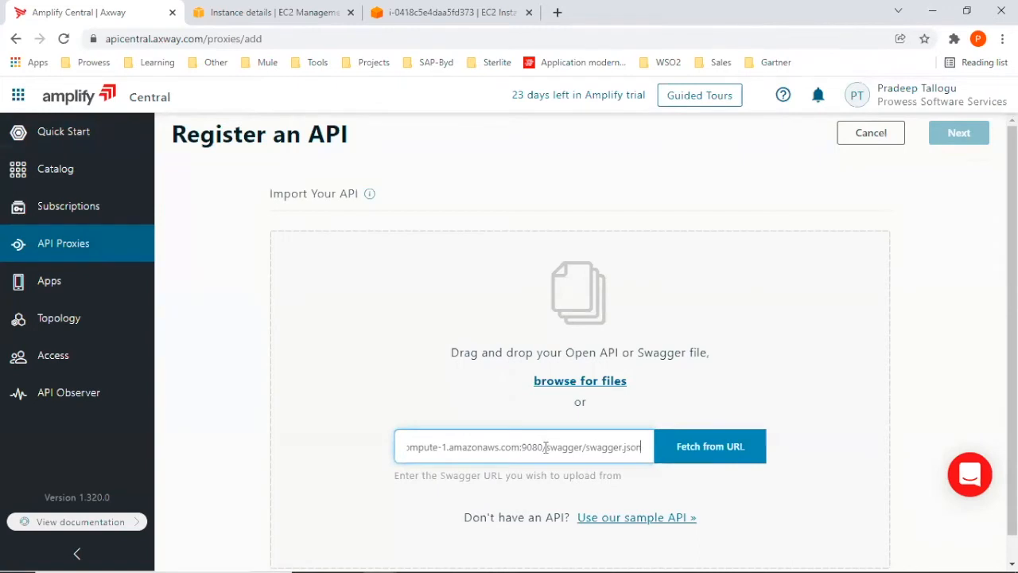
{"action": "left_click", "coordinate": [666, 447]}
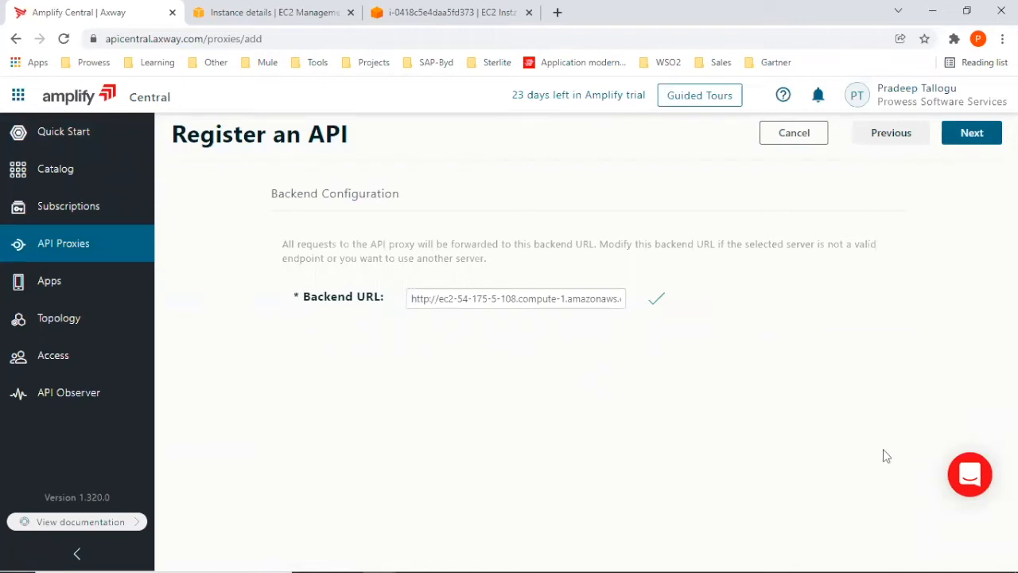
Accept the prefilled backend URL and set the API name to student_info_v2.
{"action": "left_click", "coordinate": [957, 140]}
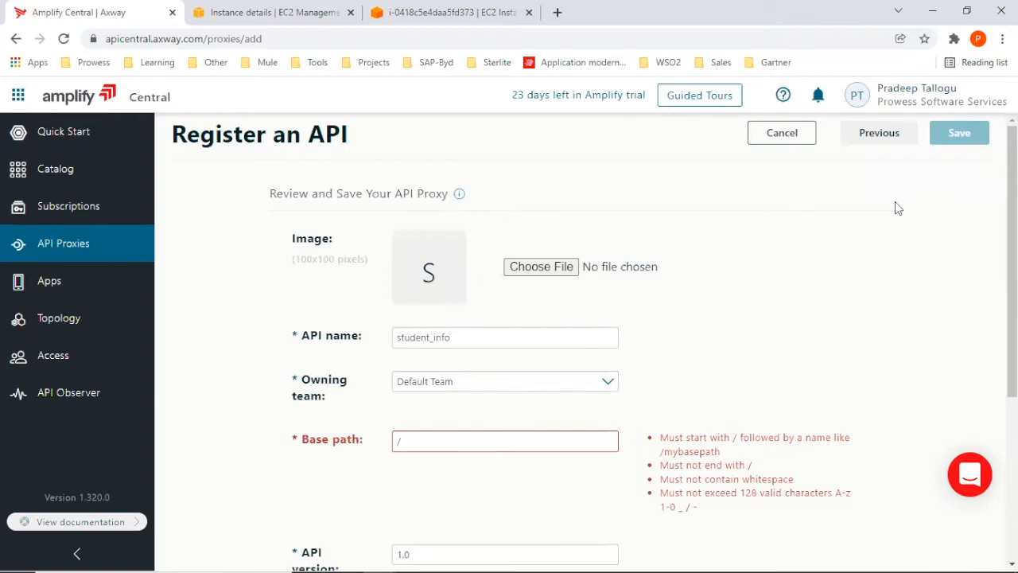
{"action": "left_click", "coordinate": [478, 340]}
{"action": "type", "text": "_v2"}
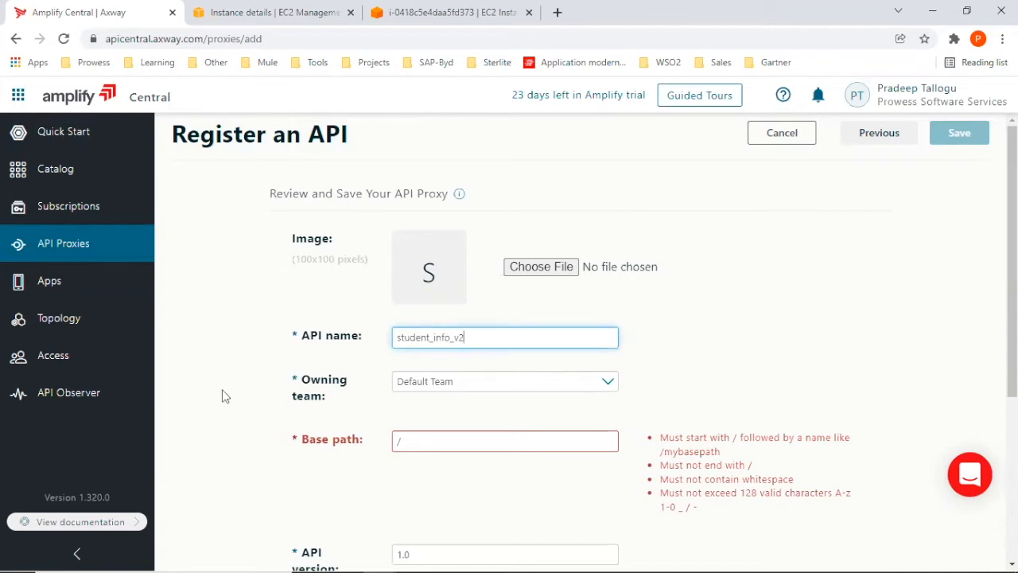
Set the API proxy's base path to /student-info and try to save the registration.
{"action": "left_click", "coordinate": [418, 440]}
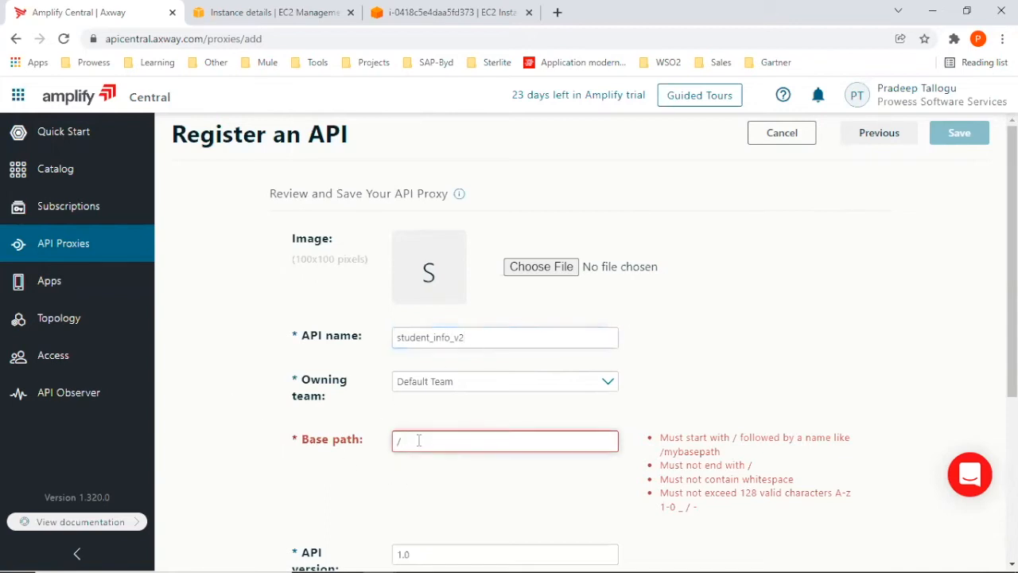
{"action": "type", "text": "students"}
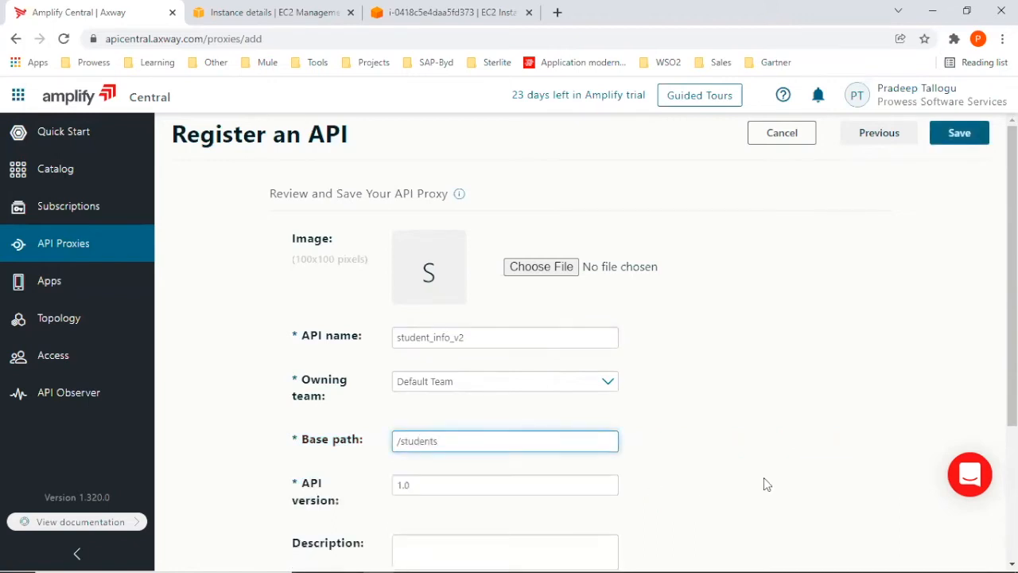
{"action": "scroll", "coordinate": [765, 481], "scroll_direction": "down", "scroll_amount": 2}
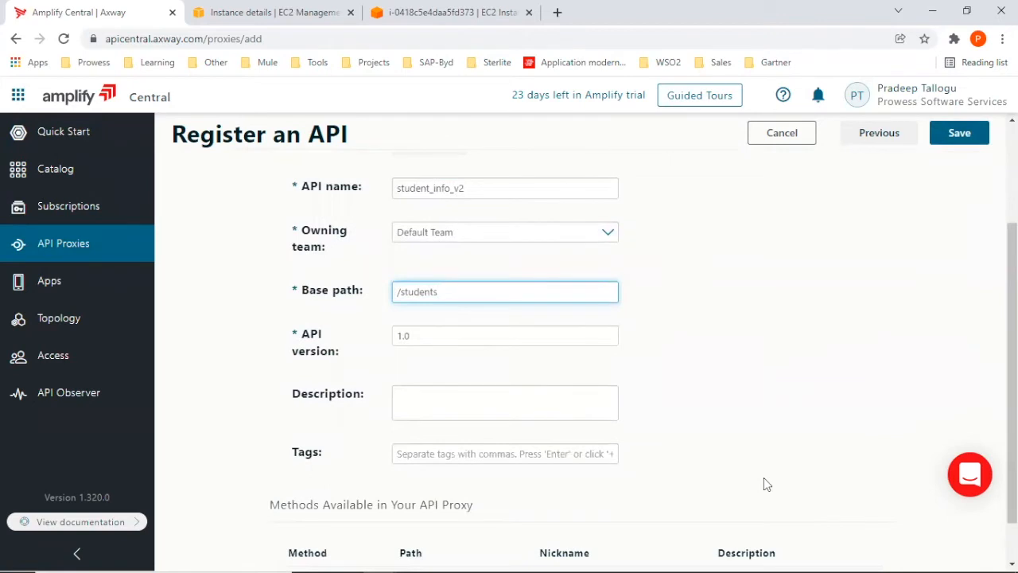
{"action": "scroll", "coordinate": [763, 481], "scroll_direction": "up", "scroll_amount": 1}
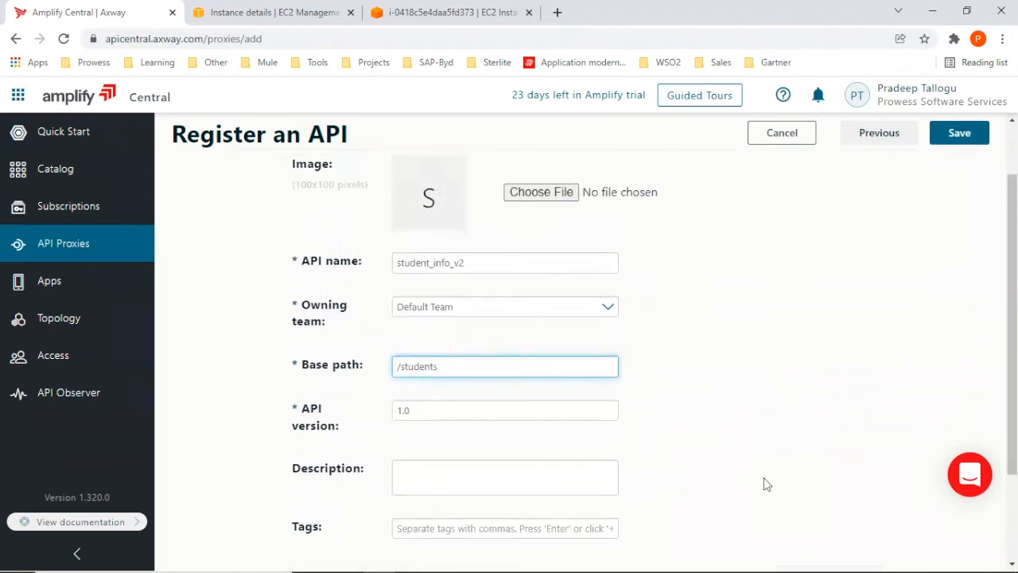
{"action": "key", "text": "BackSpace"}
{"action": "type", "text": "-info"}
{"action": "scroll", "coordinate": [763, 481], "scroll_direction": "down", "scroll_amount": 2}
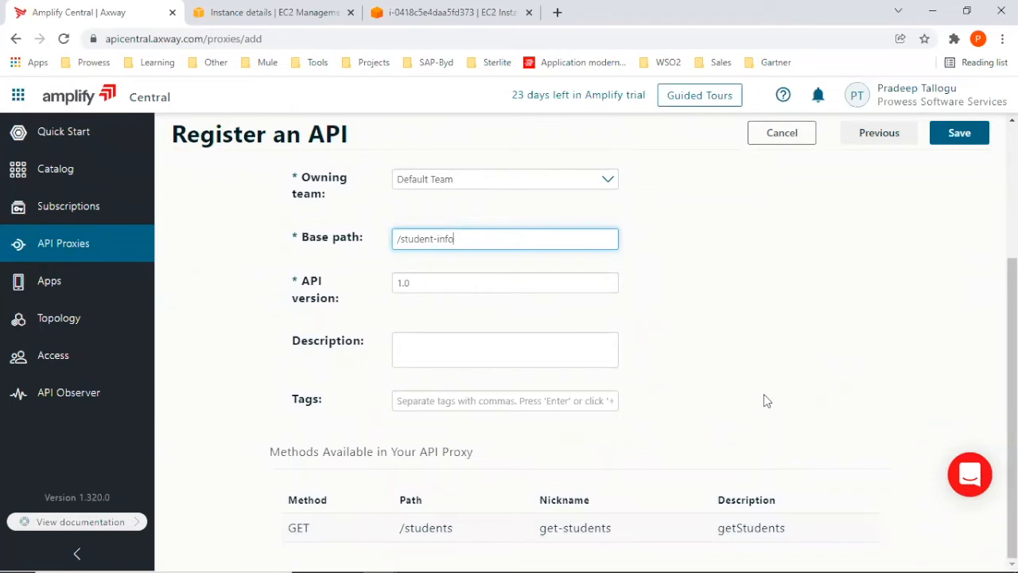
{"action": "scroll", "coordinate": [764, 395], "scroll_direction": "up", "scroll_amount": 2}
{"action": "scroll", "coordinate": [765, 382], "scroll_direction": "up", "scroll_amount": 1}
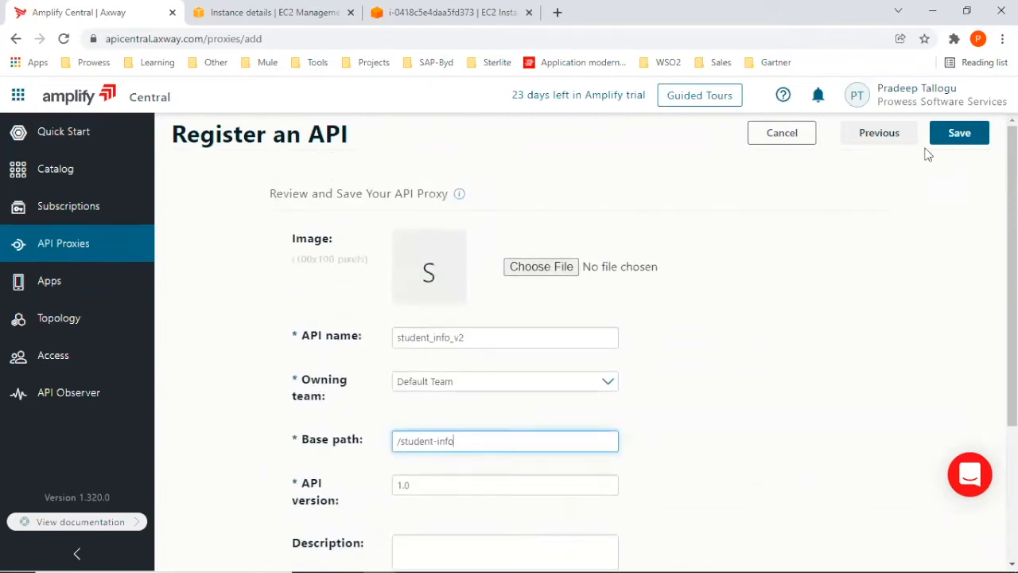
{"action": "left_click", "coordinate": [953, 138]}
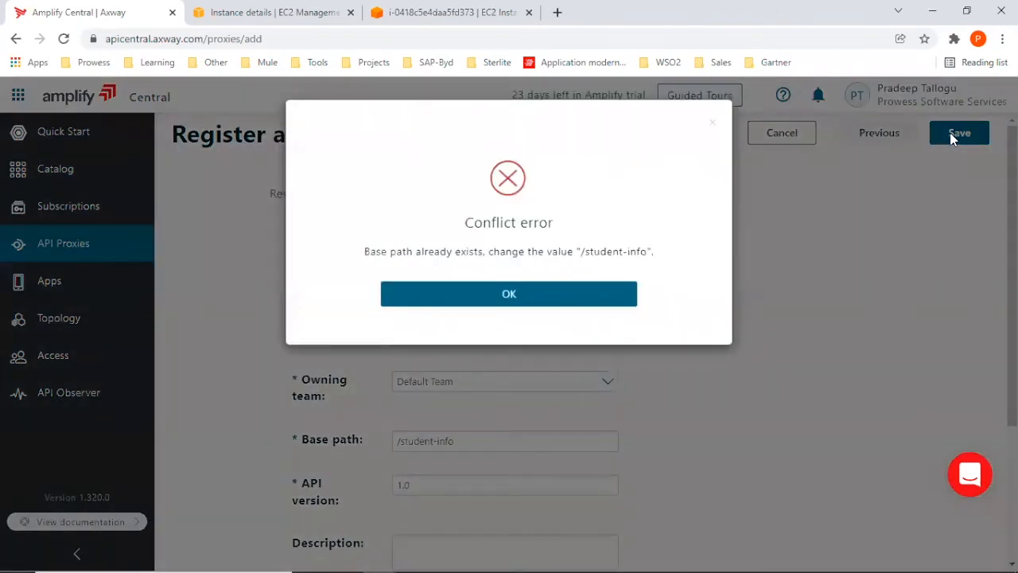
Dismiss the error, set the base path to /student-info-v2 and save the API proxy.
{"action": "left_click", "coordinate": [596, 296]}
{"action": "left_click", "coordinate": [481, 442]}
{"action": "type", "text": "-v2"}
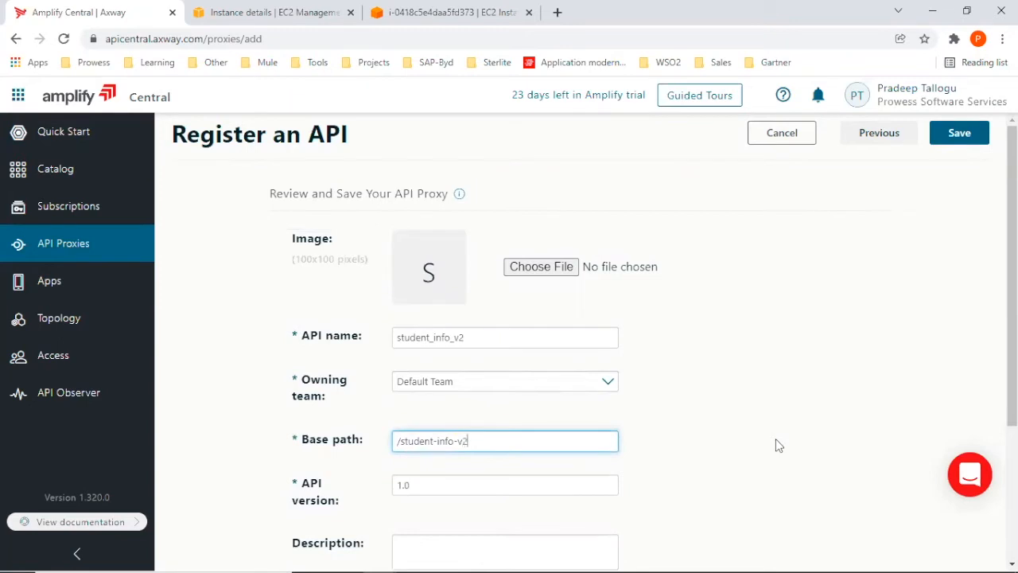
{"action": "scroll", "coordinate": [871, 252], "scroll_direction": "down", "scroll_amount": 2}
{"action": "scroll", "coordinate": [871, 231], "scroll_direction": "up", "scroll_amount": 1}
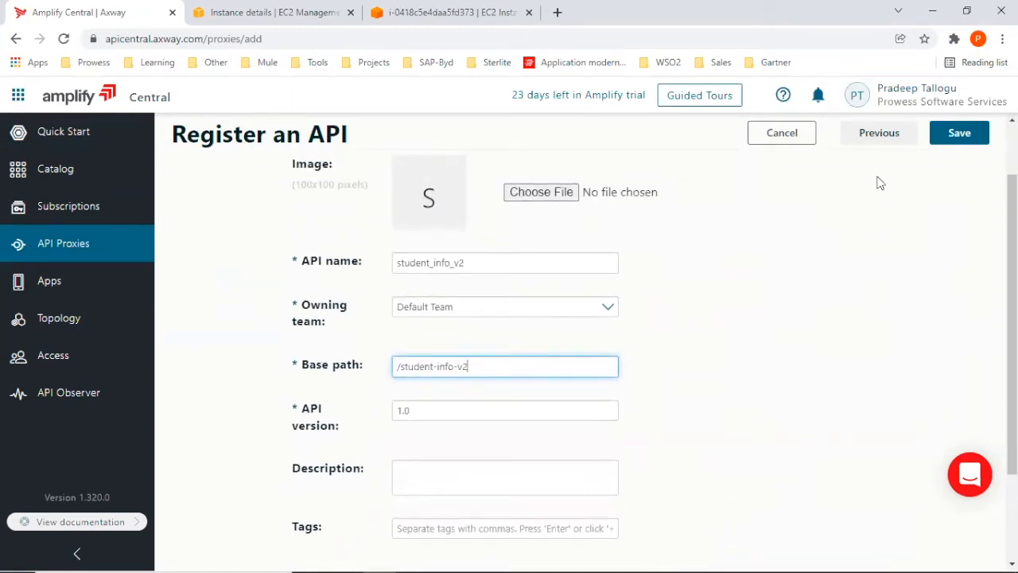
{"action": "left_click", "coordinate": [956, 141]}
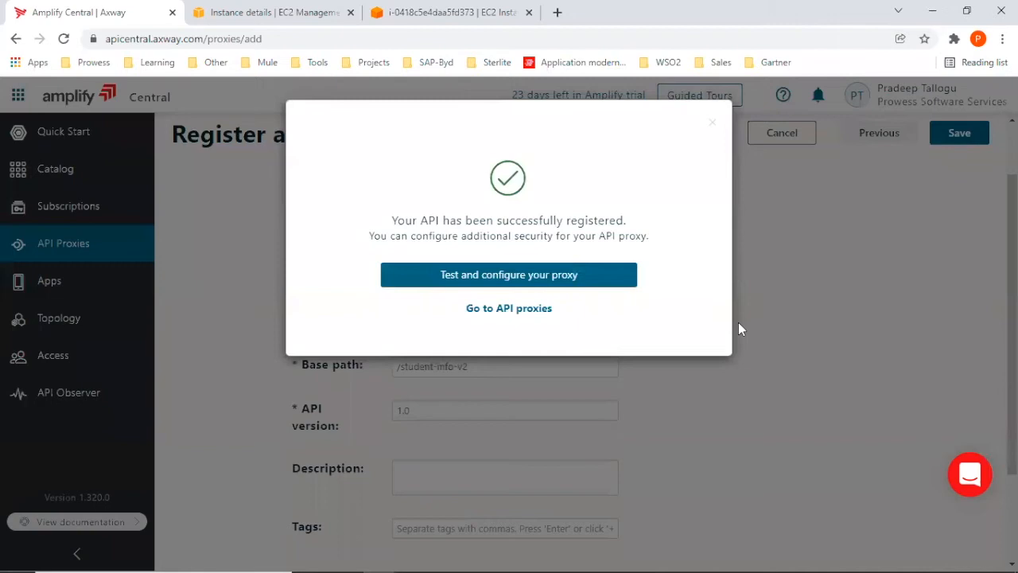
Deploy the registered student_info_v2 proxy to the Test Runtime and add that deployment to the catalog with its prefilled details.
{"action": "left_click", "coordinate": [525, 278]}
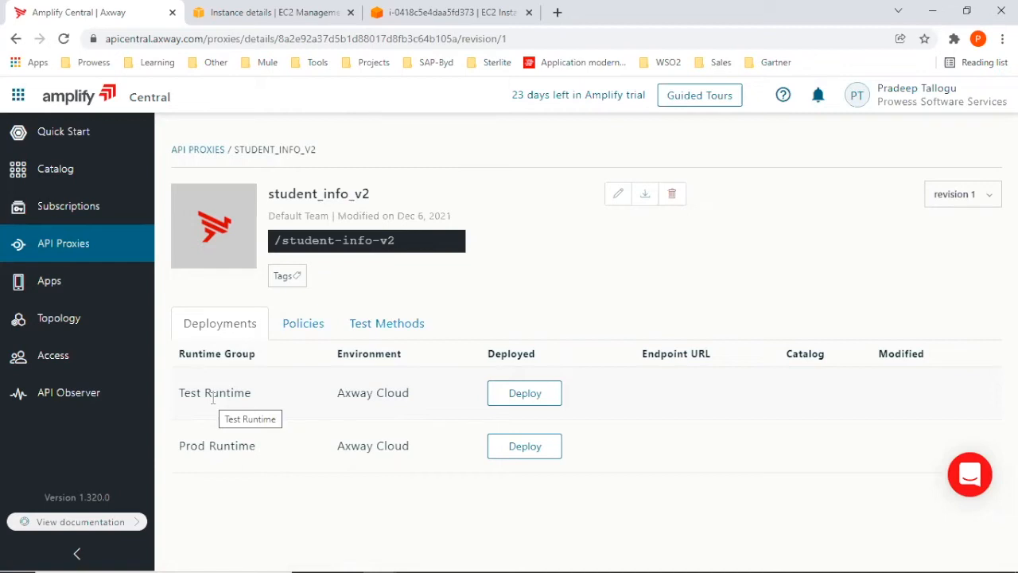
{"action": "left_click", "coordinate": [537, 395]}
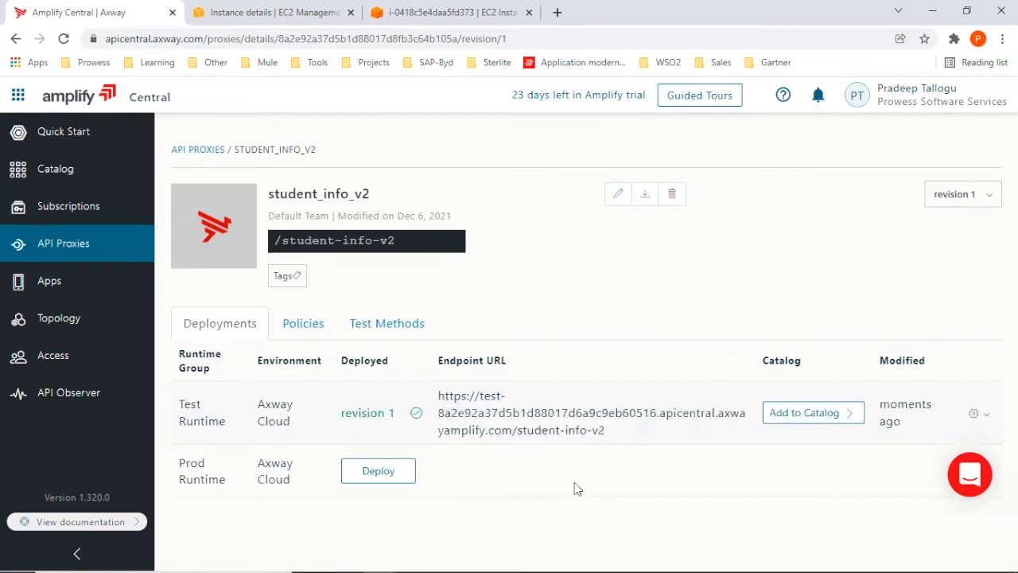
{"action": "left_click", "coordinate": [800, 414]}
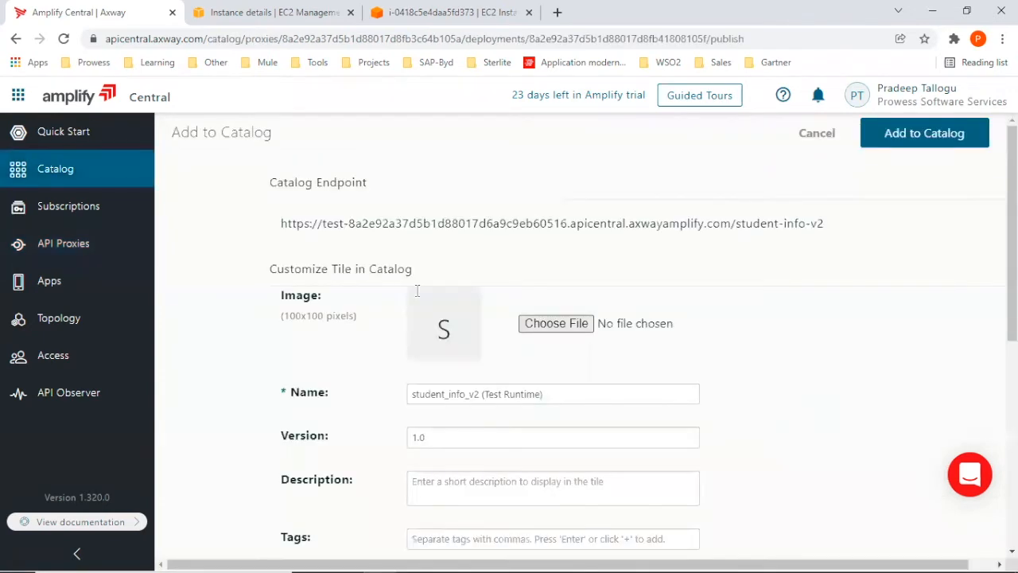
{"action": "scroll", "coordinate": [895, 374], "scroll_direction": "down", "scroll_amount": 1}
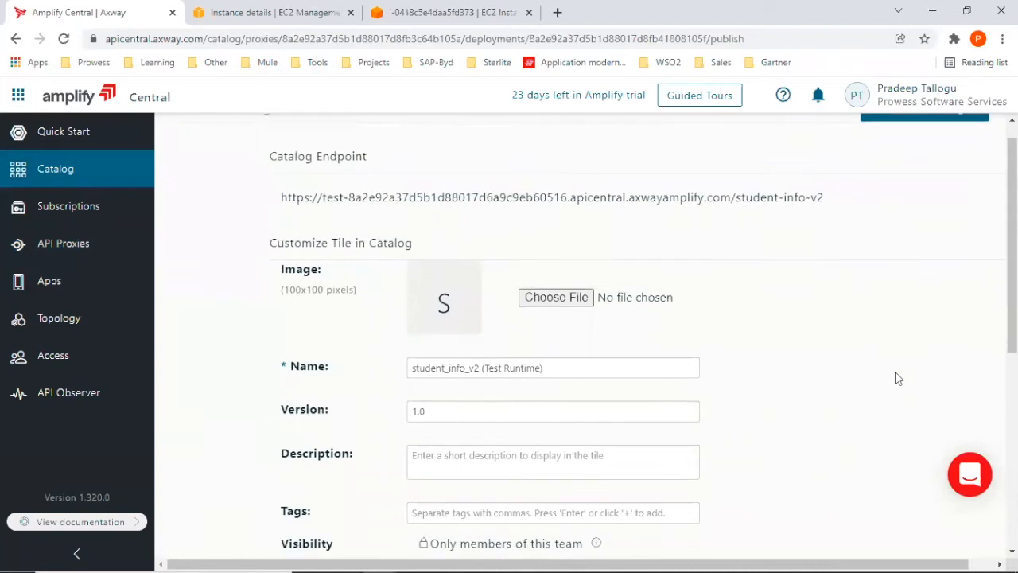
{"action": "scroll", "coordinate": [895, 377], "scroll_direction": "up", "scroll_amount": 1}
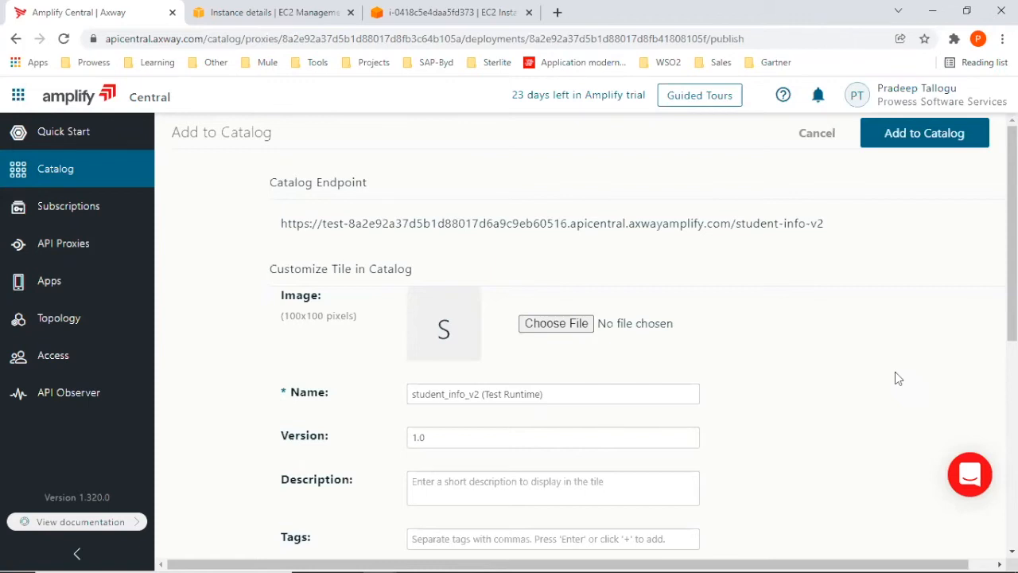
{"action": "scroll", "coordinate": [803, 382], "scroll_direction": "down", "scroll_amount": 3}
{"action": "scroll", "coordinate": [803, 382], "scroll_direction": "up", "scroll_amount": 3}
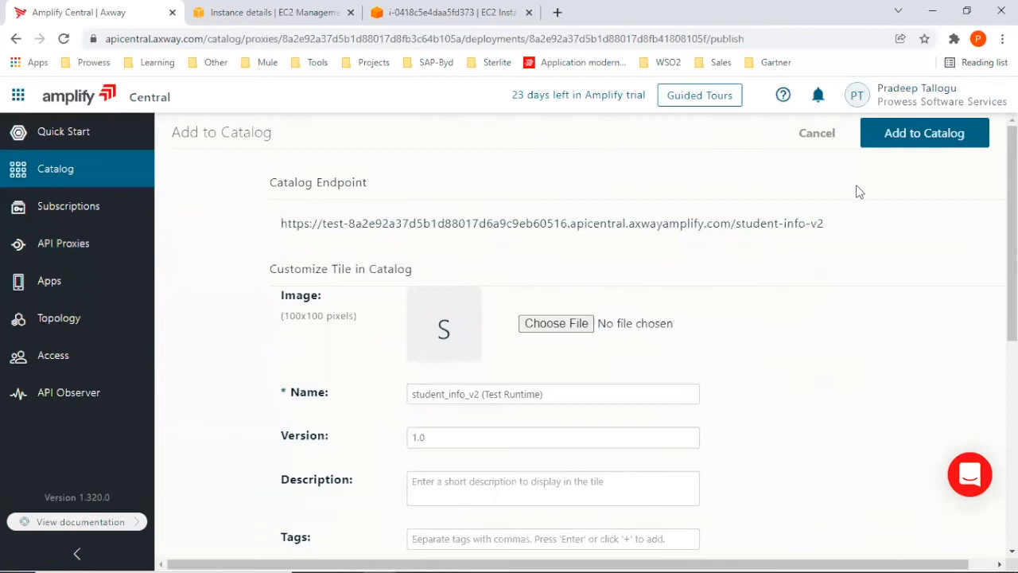
{"action": "left_click", "coordinate": [913, 133]}
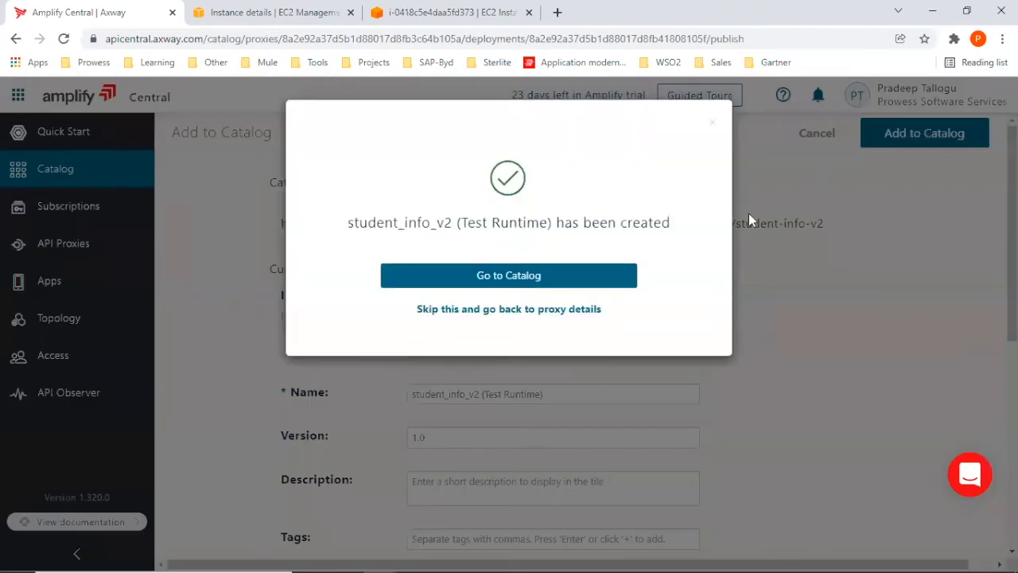
Go to the catalog and filter its items by the API type.
{"action": "left_click", "coordinate": [547, 278]}
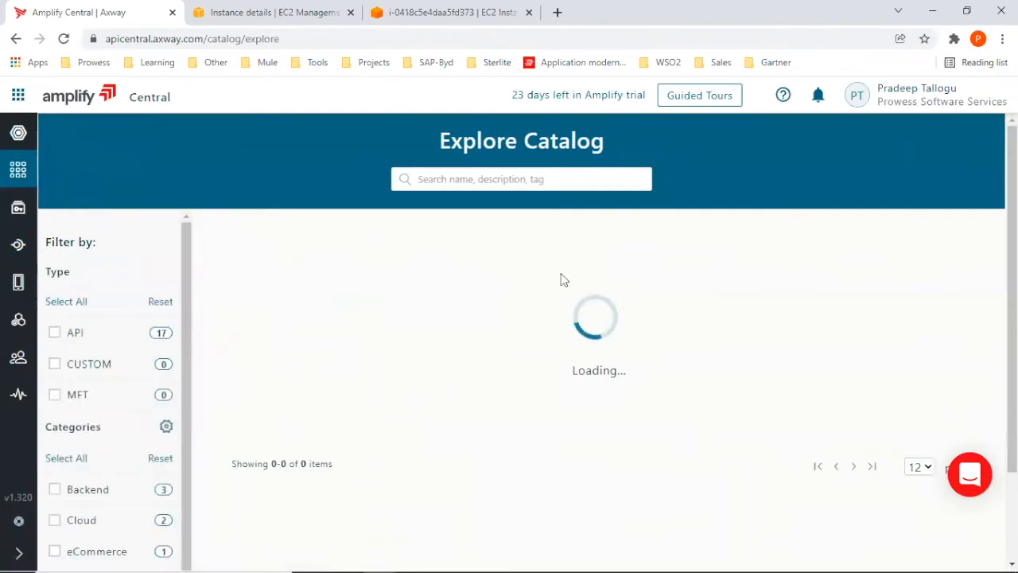
{"action": "left_click", "coordinate": [79, 337]}
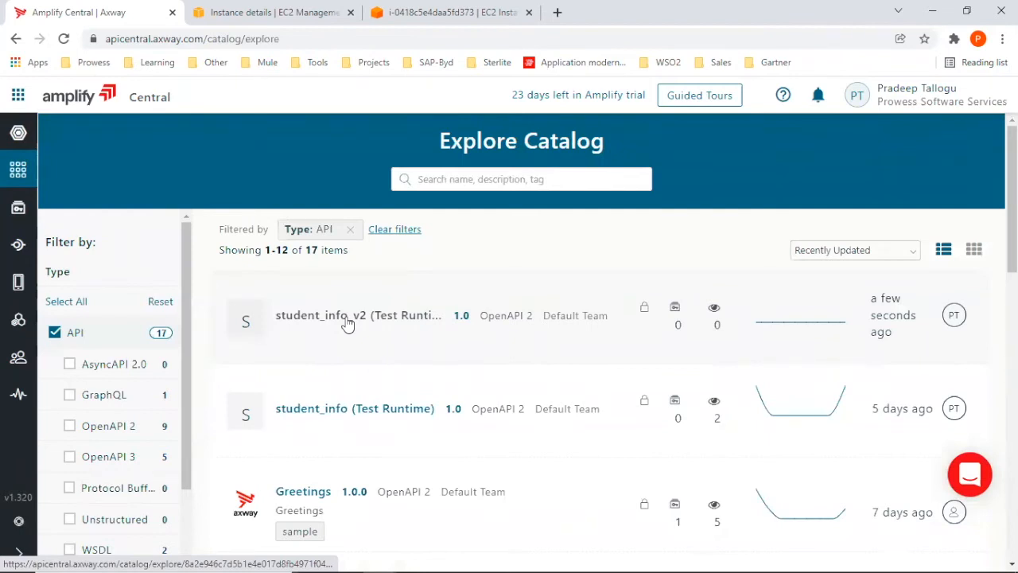
Open the student_info_v2 proxy's test methods and execute GET /students against the Test Runtime deployment.
{"action": "left_click", "coordinate": [16, 246]}
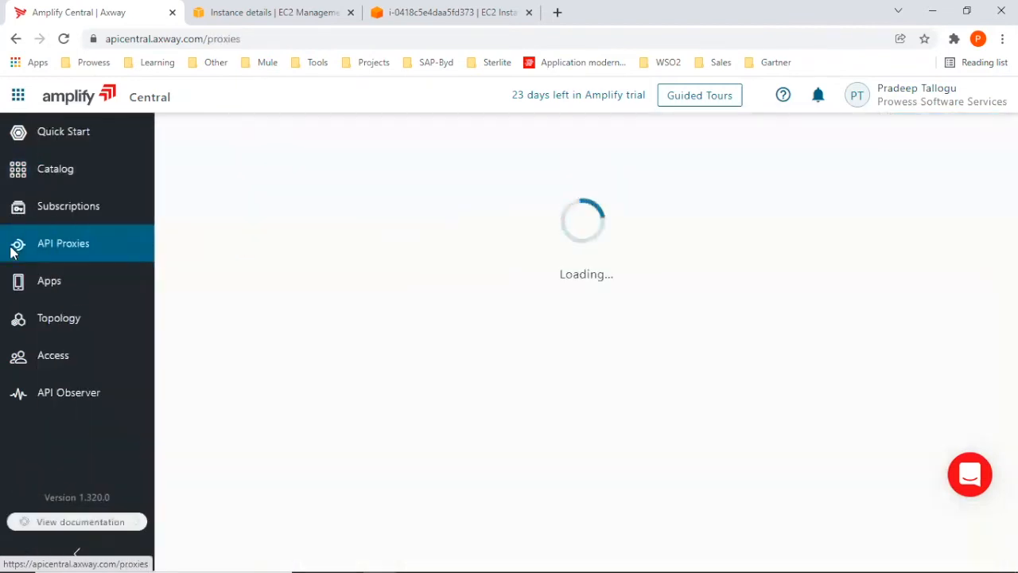
{"action": "left_click", "coordinate": [242, 197]}
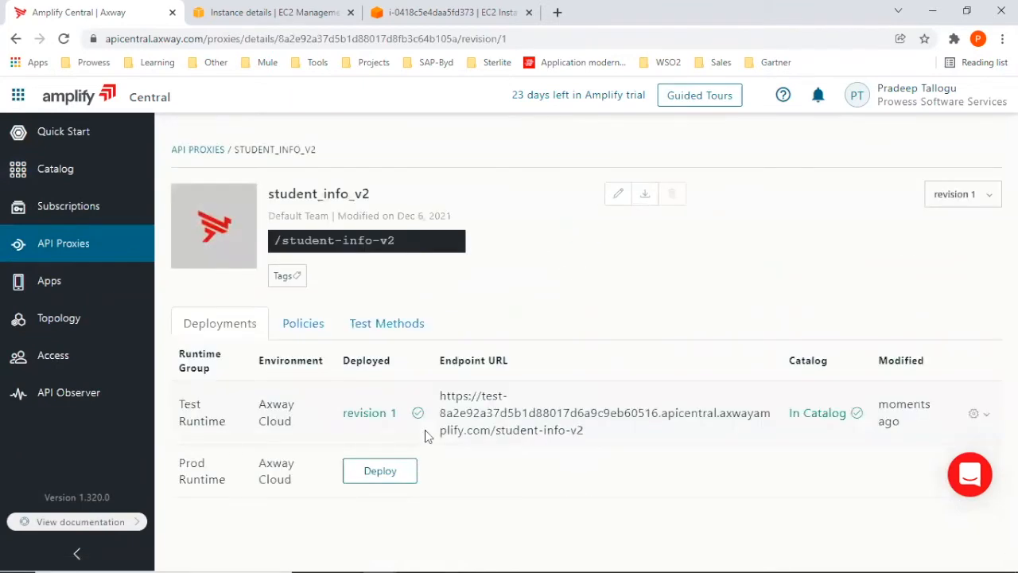
{"action": "left_click", "coordinate": [370, 322]}
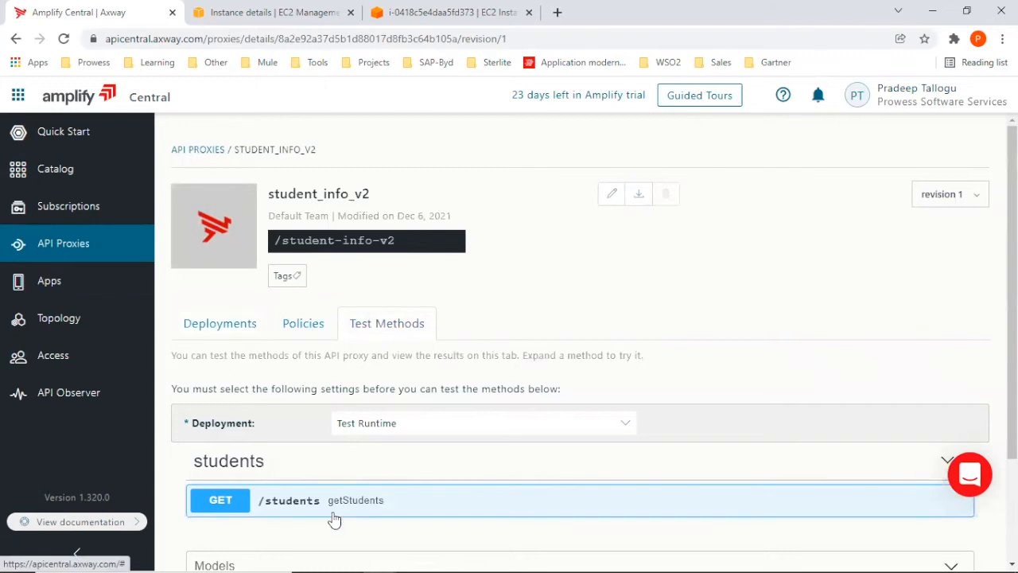
{"action": "scroll", "coordinate": [669, 317], "scroll_direction": "down", "scroll_amount": 2}
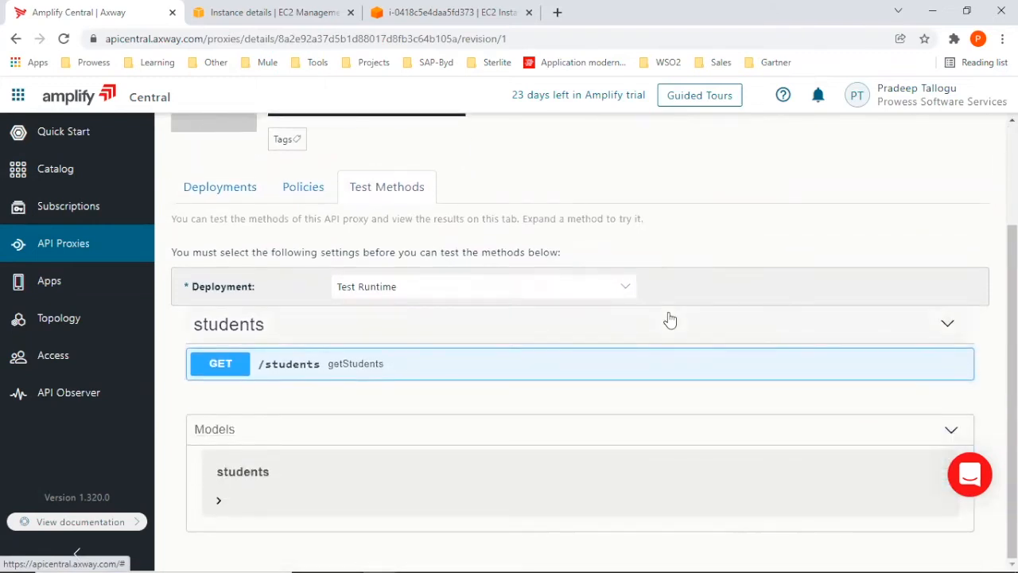
{"action": "left_click", "coordinate": [299, 366]}
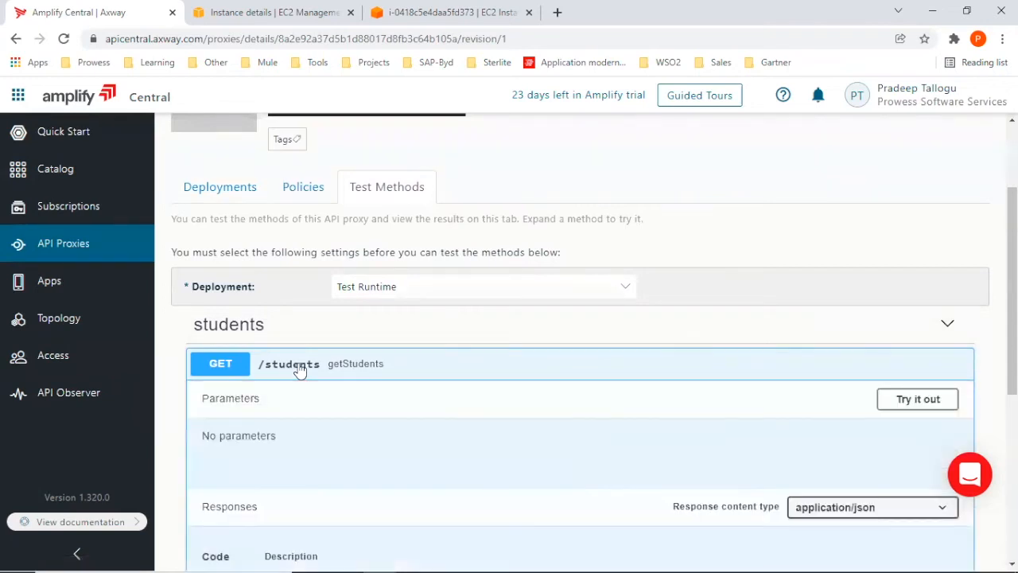
{"action": "scroll", "coordinate": [387, 431], "scroll_direction": "down", "scroll_amount": 1}
{"action": "scroll", "coordinate": [388, 431], "scroll_direction": "down", "scroll_amount": 1}
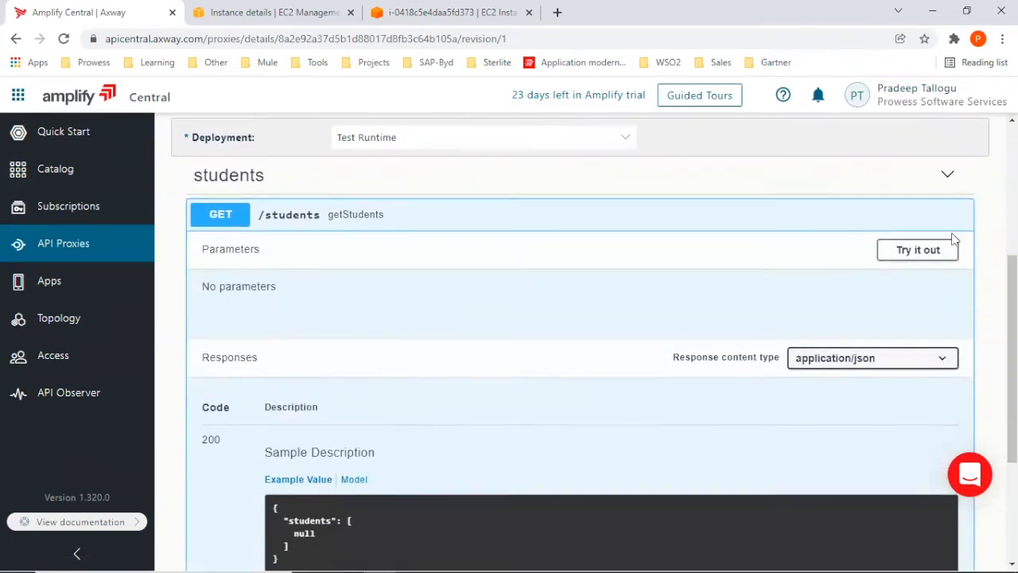
{"action": "left_click", "coordinate": [920, 253]}
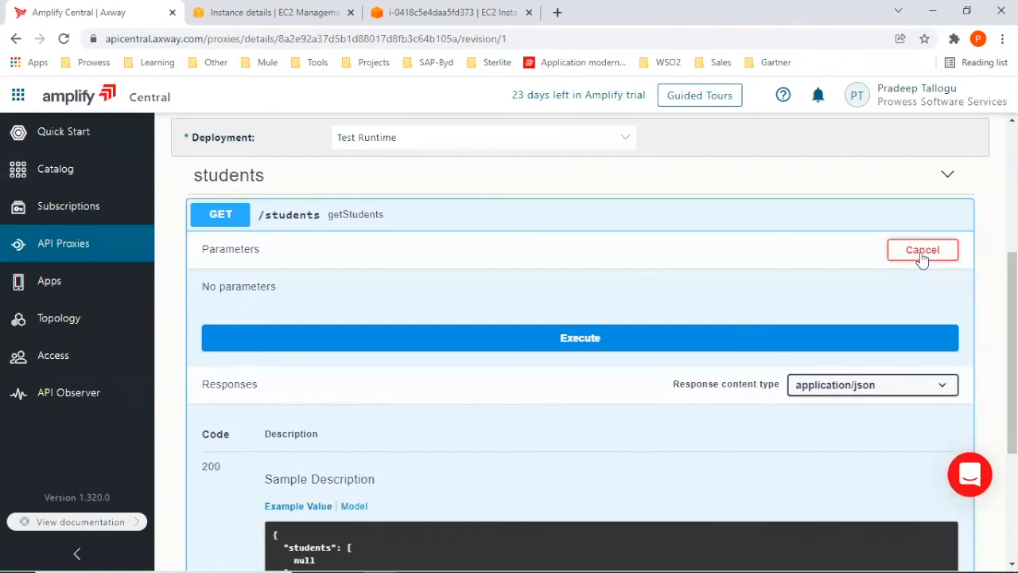
{"action": "left_click", "coordinate": [544, 344]}
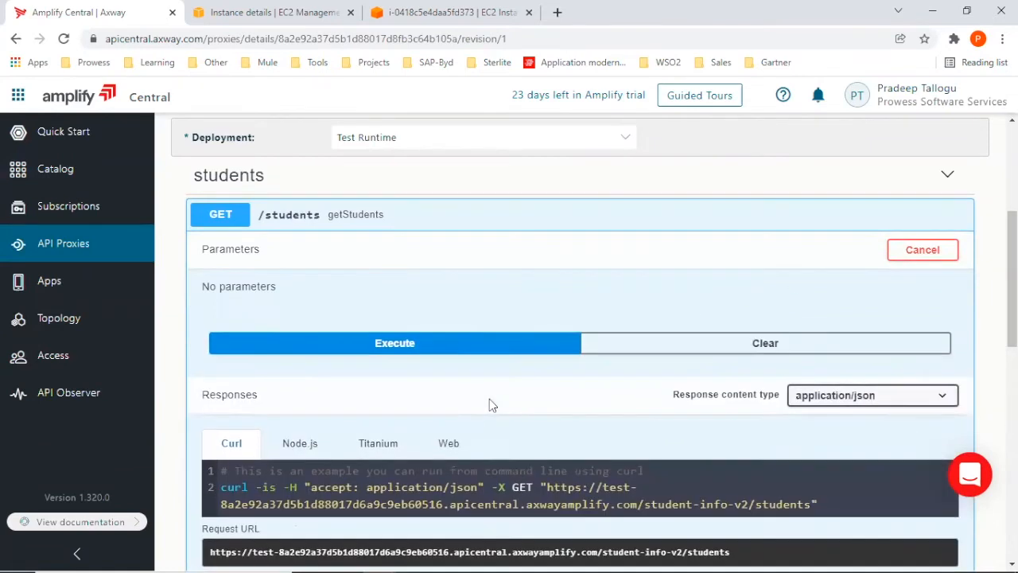
Examine the host, base path and resource path in the generated curl request, and review the response body and headers.
{"action": "scroll", "coordinate": [490, 402], "scroll_direction": "down", "scroll_amount": 3}
{"action": "scroll", "coordinate": [489, 405], "scroll_direction": "down", "scroll_amount": 1}
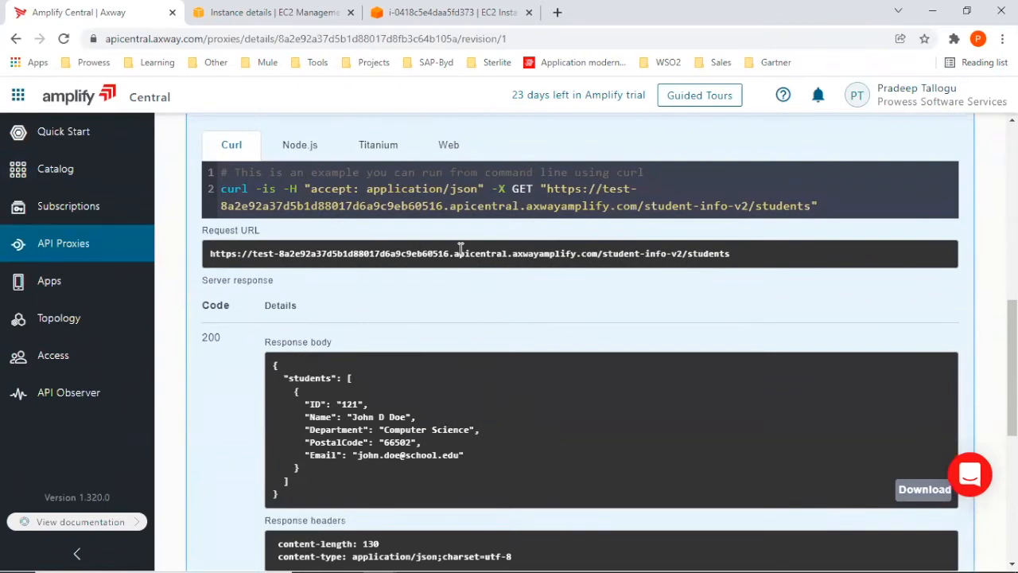
{"action": "left_click_drag", "start_coordinate": [221, 206], "coordinate": [638, 206]}
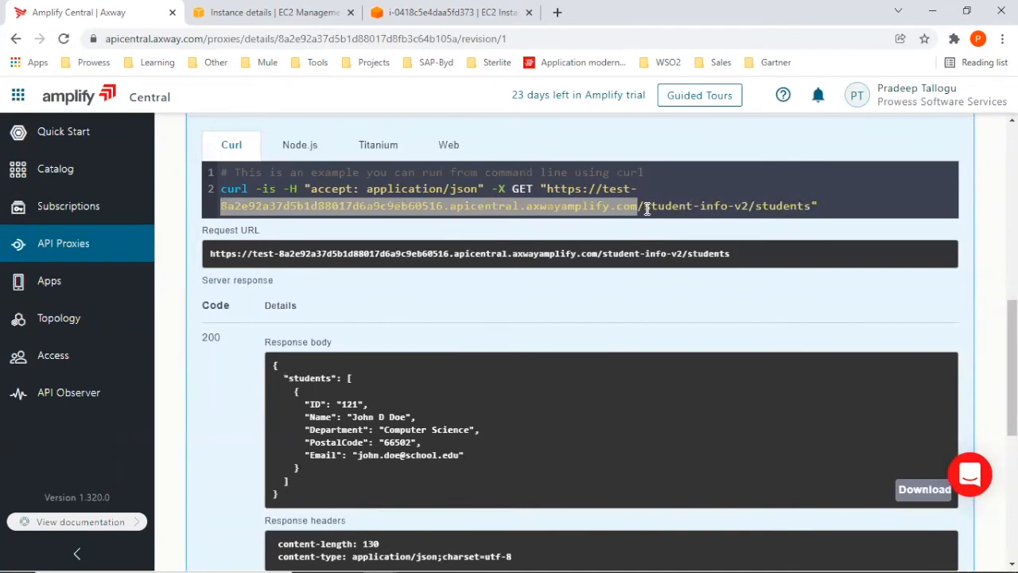
{"action": "left_click_drag", "start_coordinate": [643, 206], "coordinate": [749, 206]}
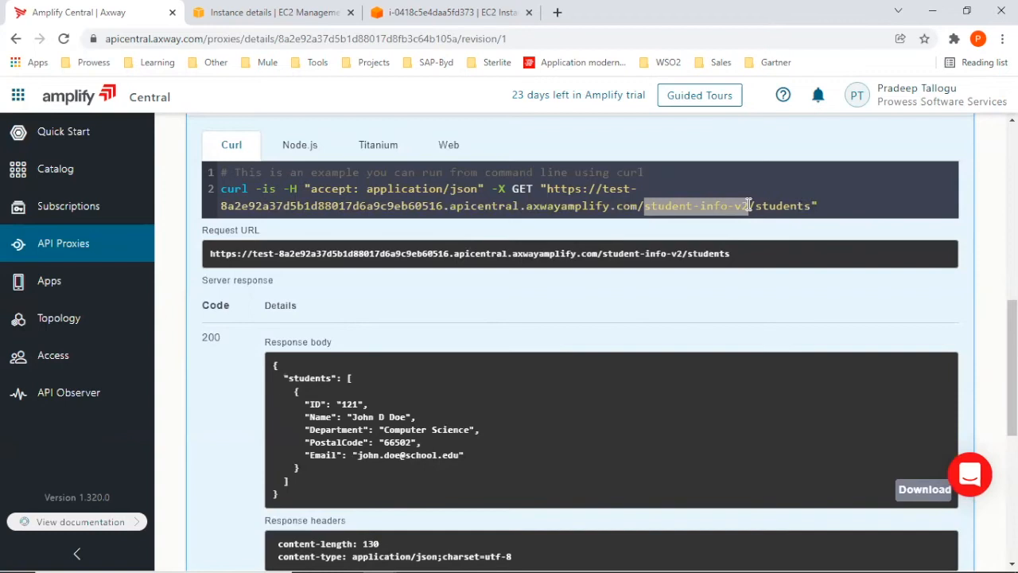
{"action": "left_click_drag", "start_coordinate": [755, 206], "coordinate": [810, 208]}
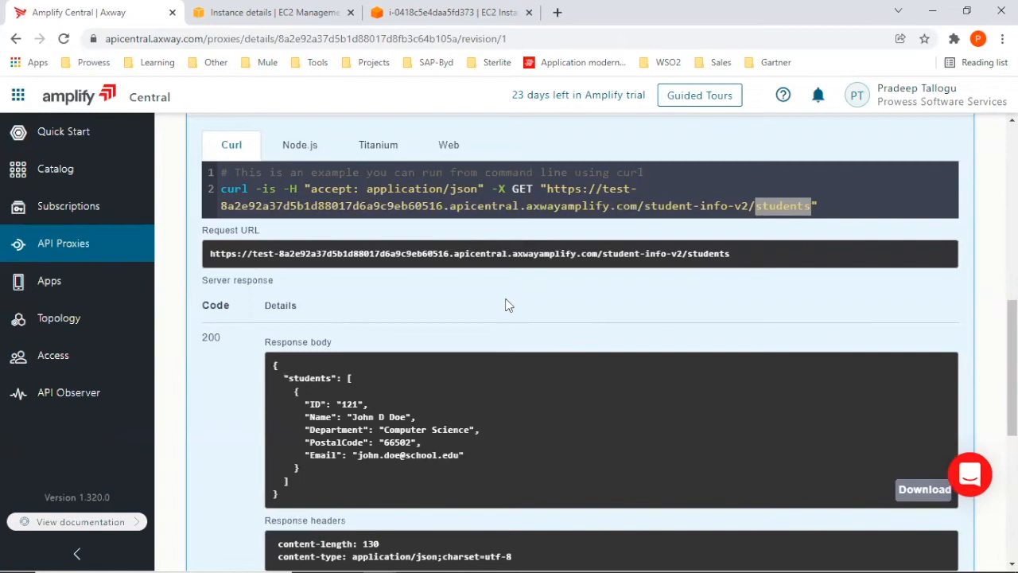
{"action": "scroll", "coordinate": [504, 383], "scroll_direction": "up", "scroll_amount": 1}
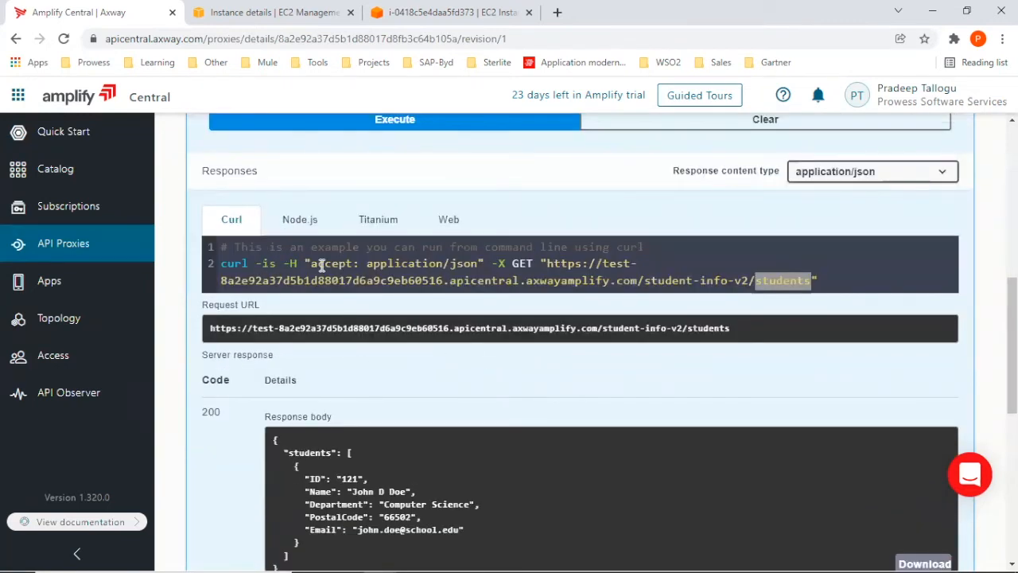
{"action": "left_click", "coordinate": [633, 281]}
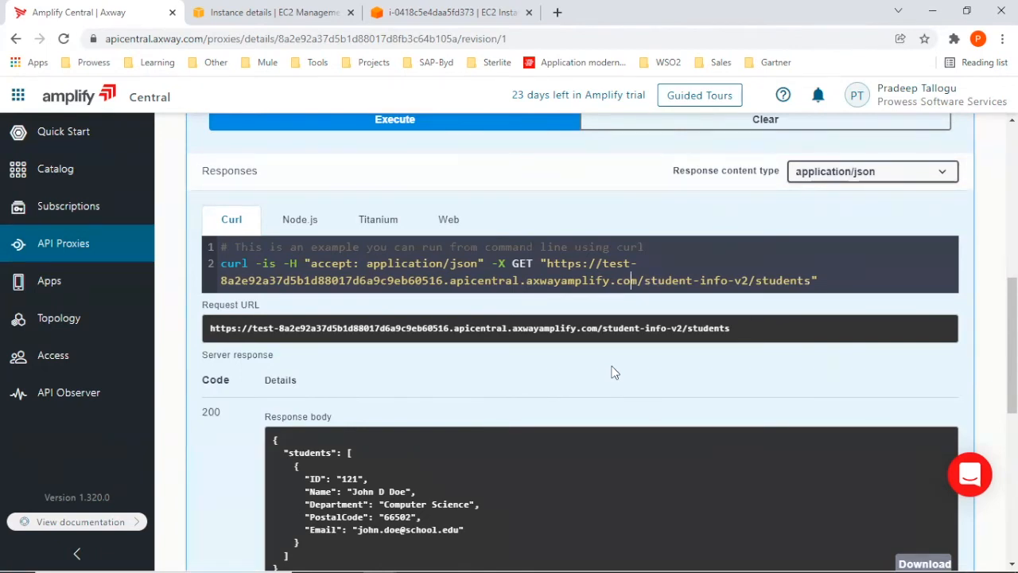
{"action": "scroll", "coordinate": [613, 372], "scroll_direction": "down", "scroll_amount": 2}
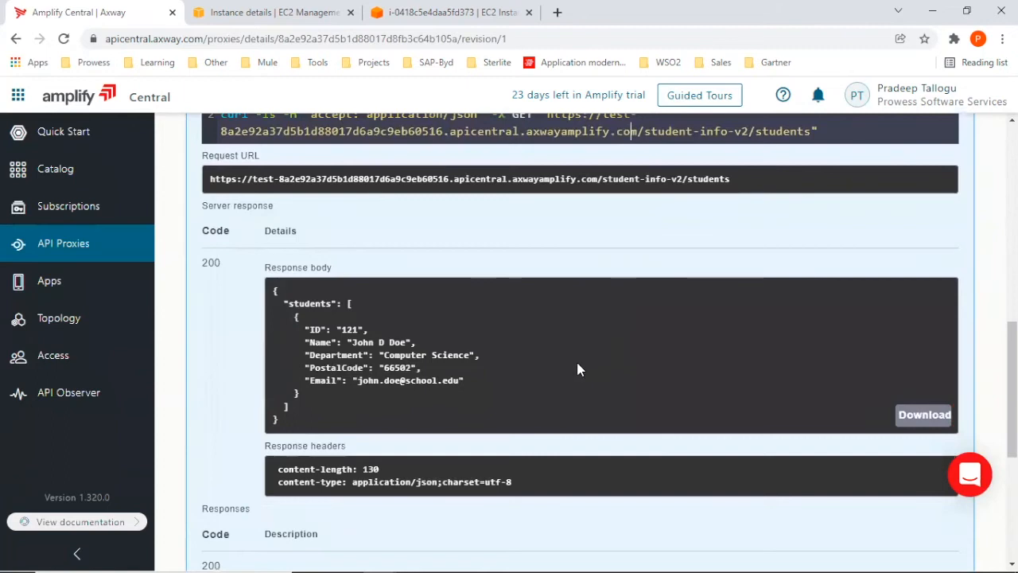
{"action": "scroll", "coordinate": [525, 386], "scroll_direction": "down", "scroll_amount": 2}
{"action": "scroll", "coordinate": [525, 388], "scroll_direction": "up", "scroll_amount": 1}
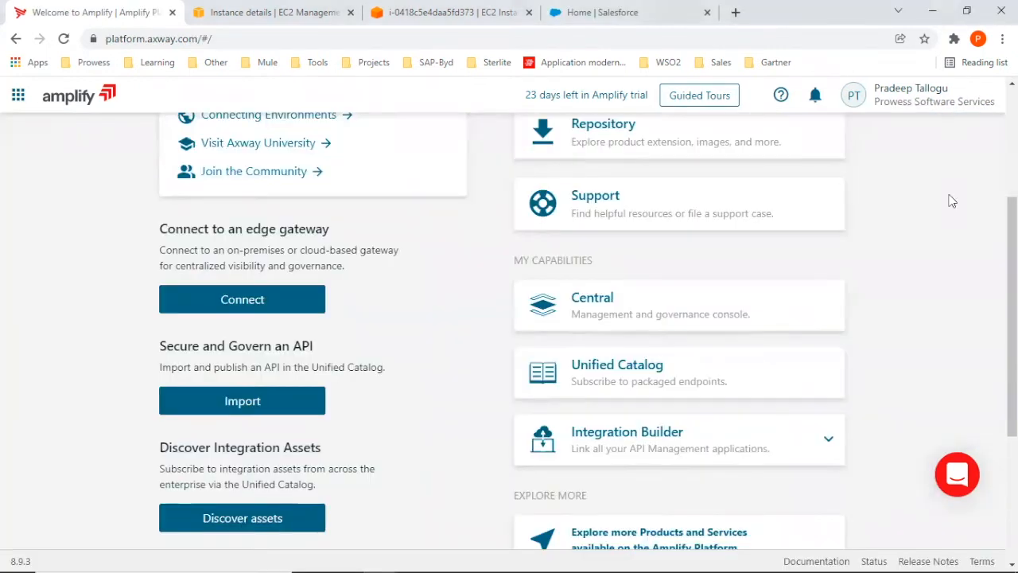
Open the Integration Builder sandbox environment and go to its connector catalog.
{"action": "scroll", "coordinate": [927, 267], "scroll_direction": "up", "scroll_amount": 3}
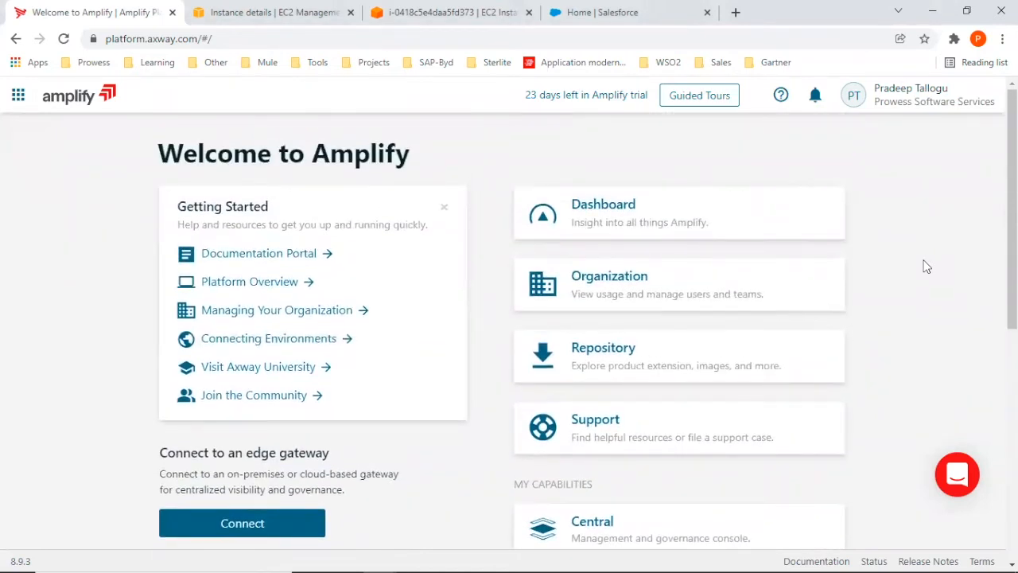
{"action": "scroll", "coordinate": [927, 266], "scroll_direction": "down", "scroll_amount": 4}
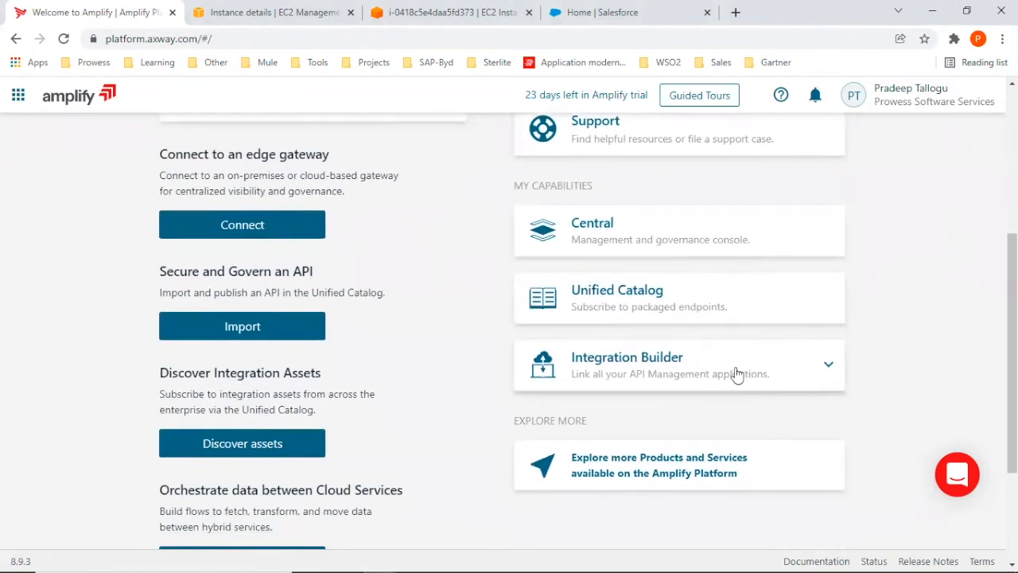
{"action": "left_click", "coordinate": [648, 364]}
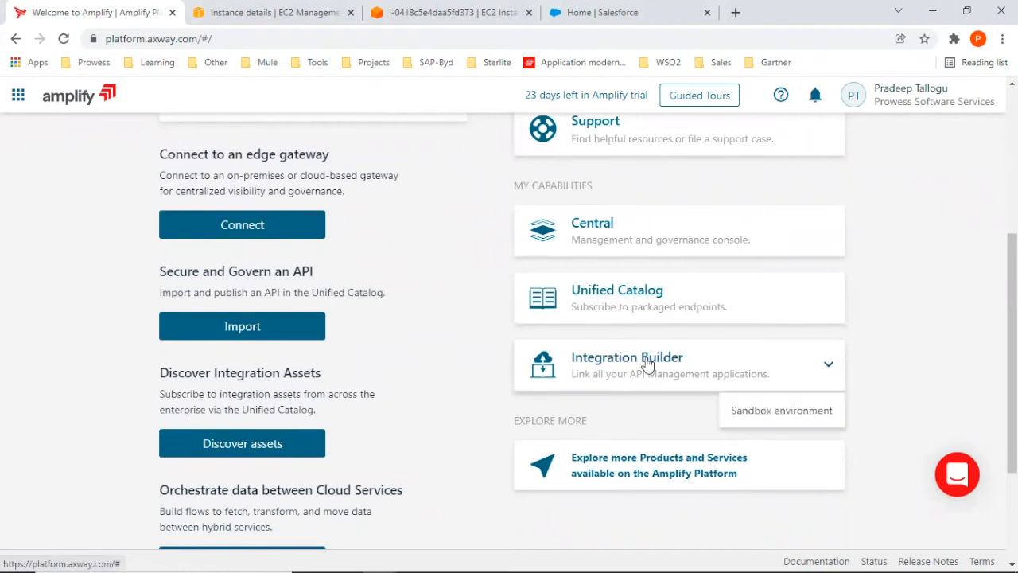
{"action": "left_click", "coordinate": [782, 411]}
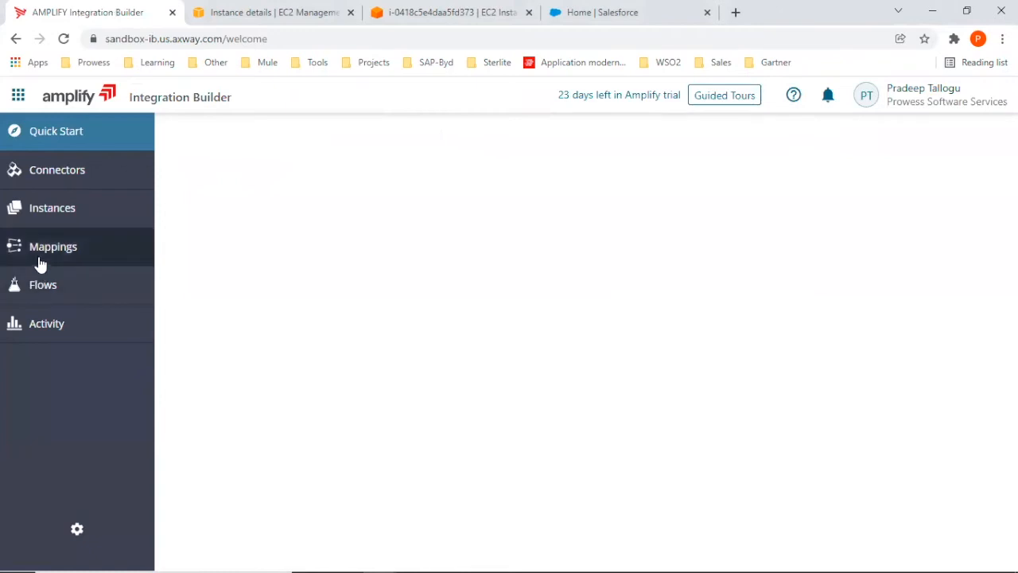
{"action": "left_click", "coordinate": [45, 175]}
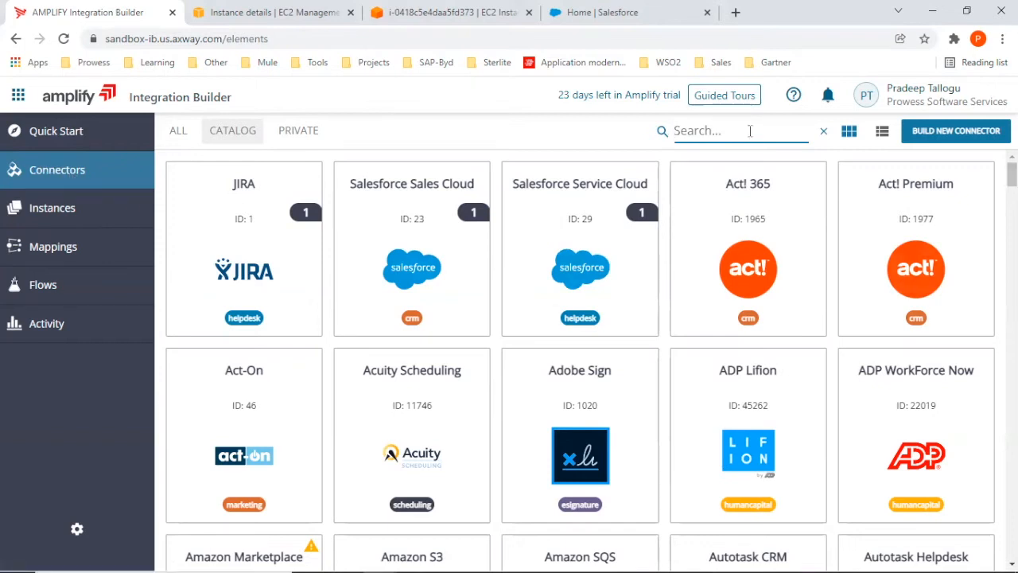
Search the connector catalog for "drop", look over the Dropbox connectors, and clear the search.
{"action": "left_click", "coordinate": [714, 129]}
{"action": "type", "text": "drop"}
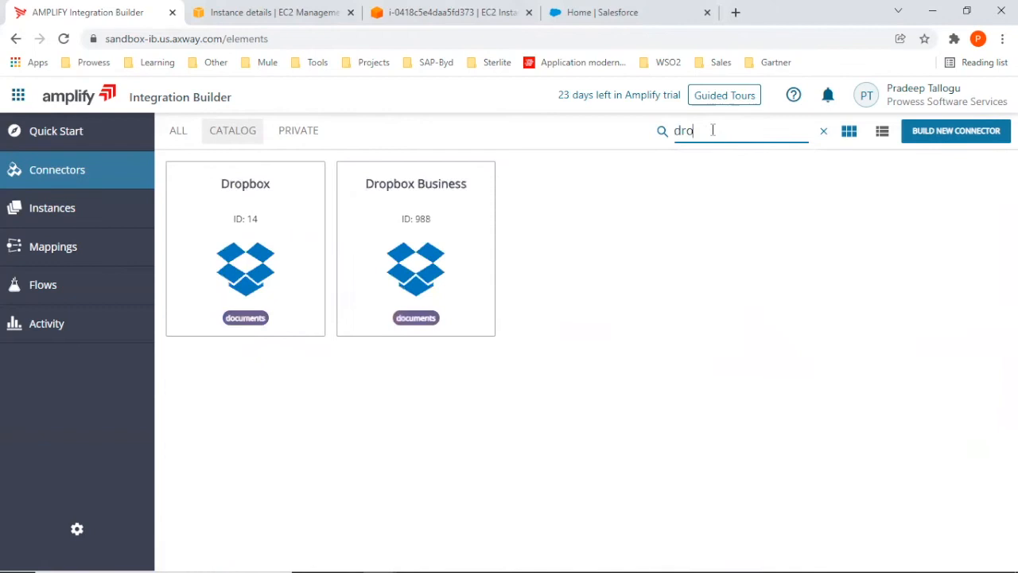
{"action": "mouse_move", "coordinate": [297, 225]}
{"action": "left_click", "coordinate": [822, 132]}
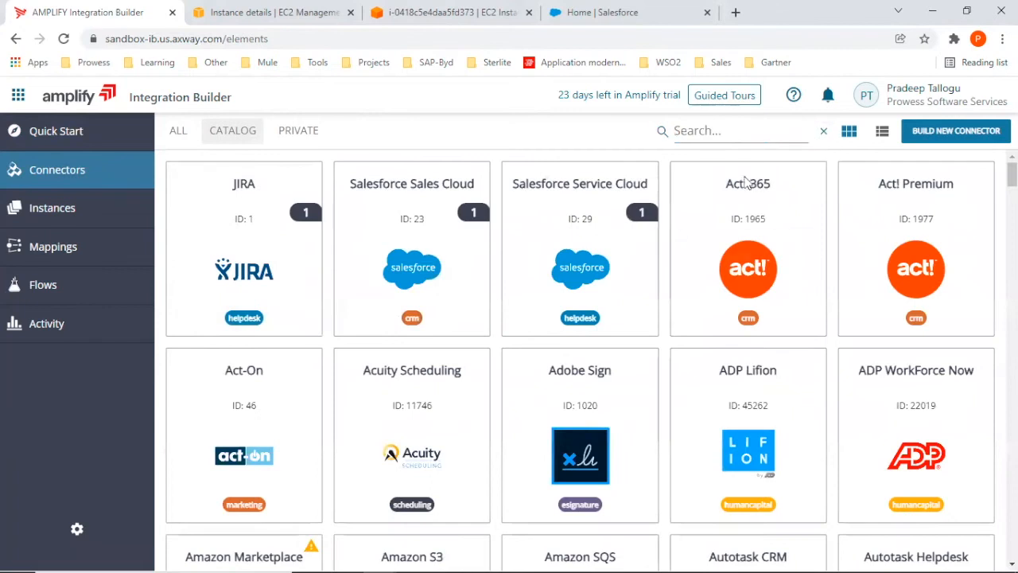
Open the API docs of the existing Salesforce Sales Cloud instance and look through its account and attachment operations.
{"action": "mouse_move", "coordinate": [272, 279]}
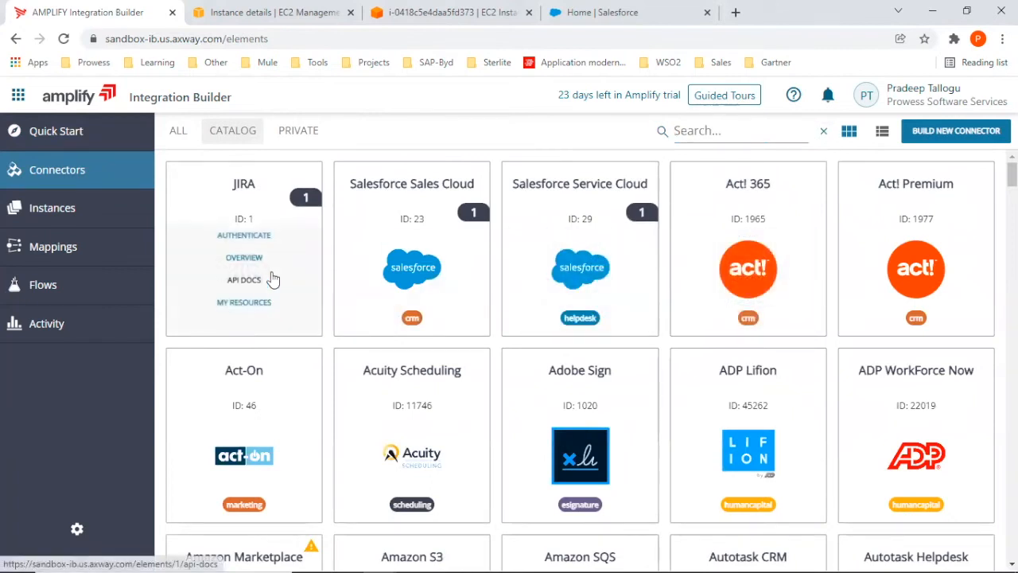
{"action": "mouse_move", "coordinate": [382, 229]}
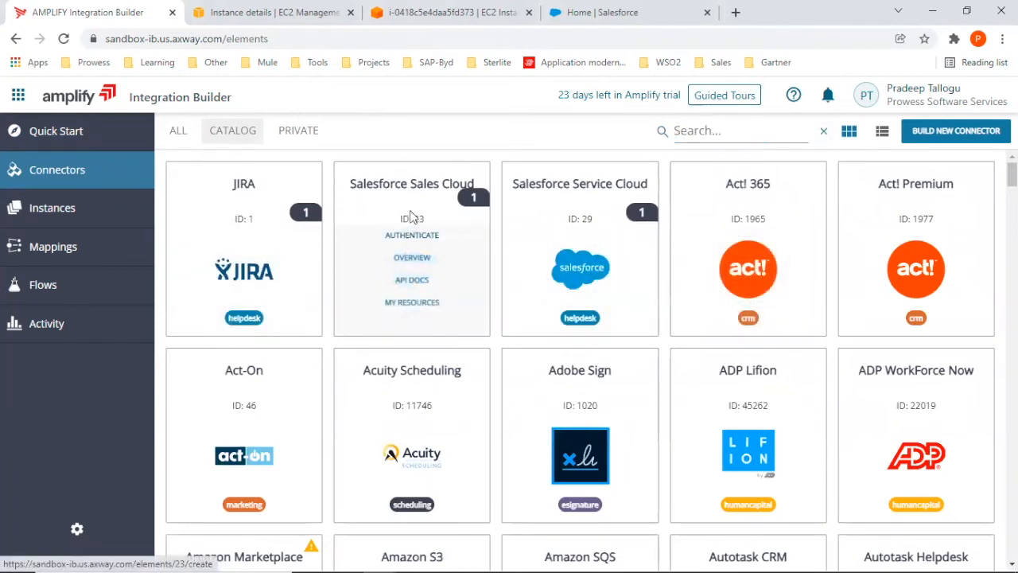
{"action": "left_click", "coordinate": [474, 197]}
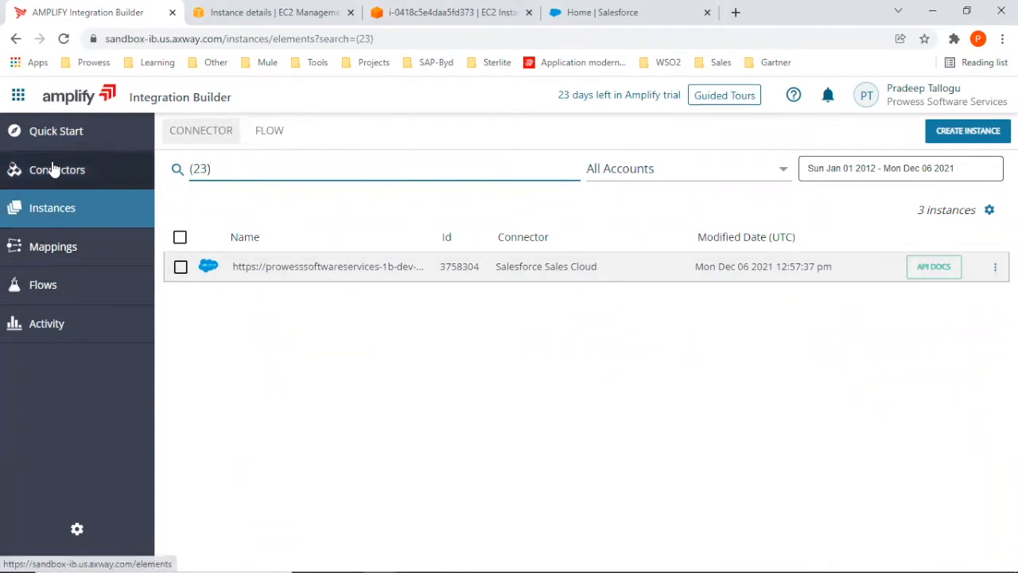
{"action": "left_click", "coordinate": [923, 268]}
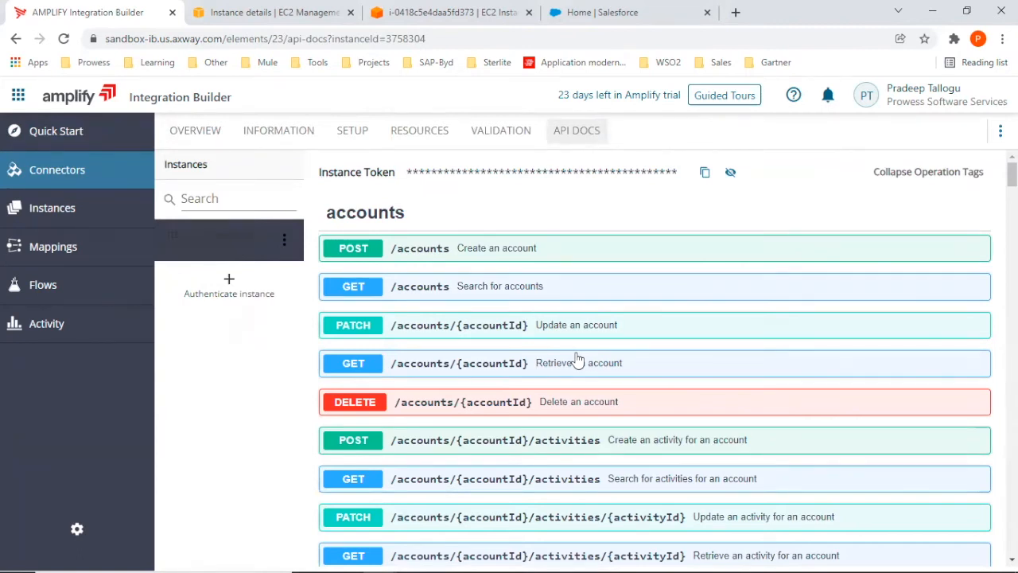
{"action": "scroll", "coordinate": [1012, 175], "scroll_direction": "down", "scroll_amount": 2}
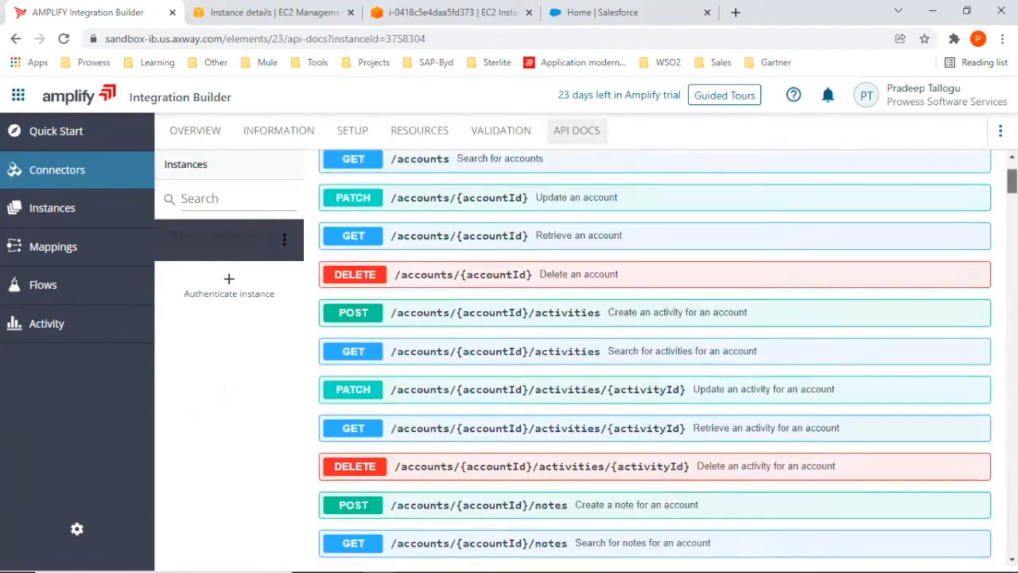
{"action": "scroll", "coordinate": [655, 358], "scroll_direction": "down", "scroll_amount": 1}
{"action": "scroll", "coordinate": [655, 359], "scroll_direction": "up", "scroll_amount": 1}
{"action": "scroll", "coordinate": [655, 358], "scroll_direction": "down", "scroll_amount": 5}
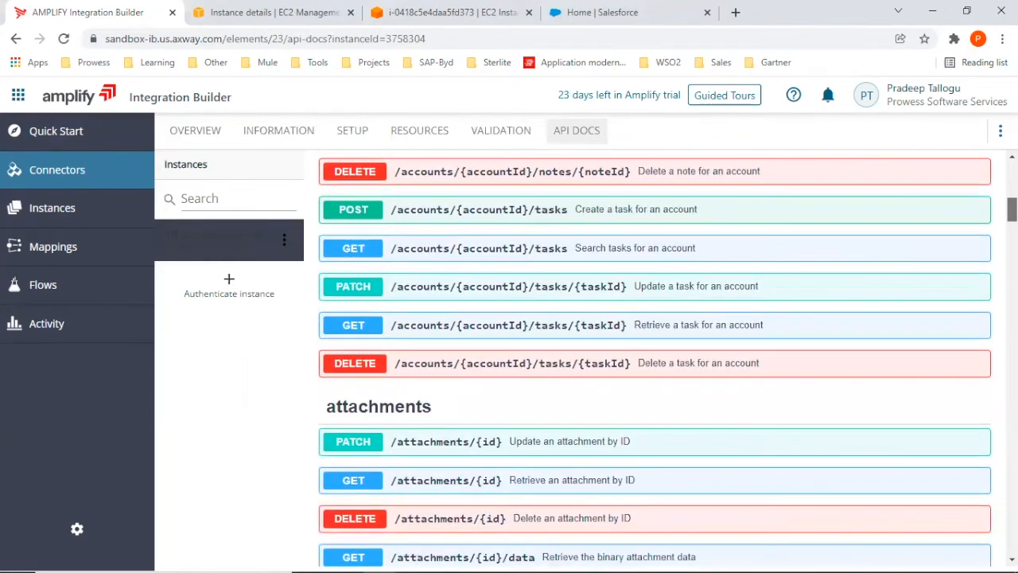
{"action": "scroll", "coordinate": [655, 358], "scroll_direction": "up", "scroll_amount": 7}
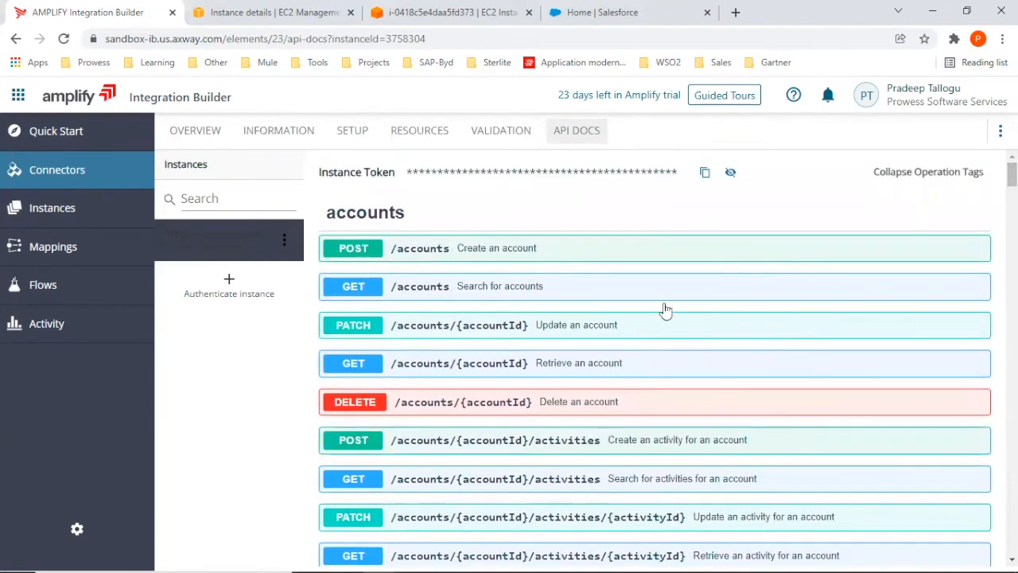
Try out the GET /accounts operation for the Salesforce Sales Cloud instance and execute it with the default parameters.
{"action": "left_click", "coordinate": [354, 289]}
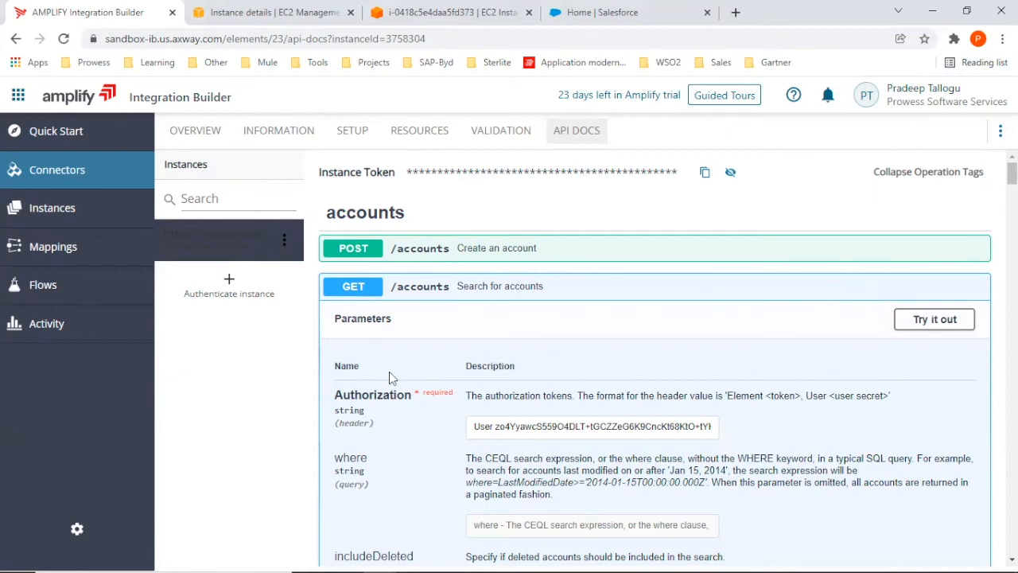
{"action": "left_click", "coordinate": [919, 322]}
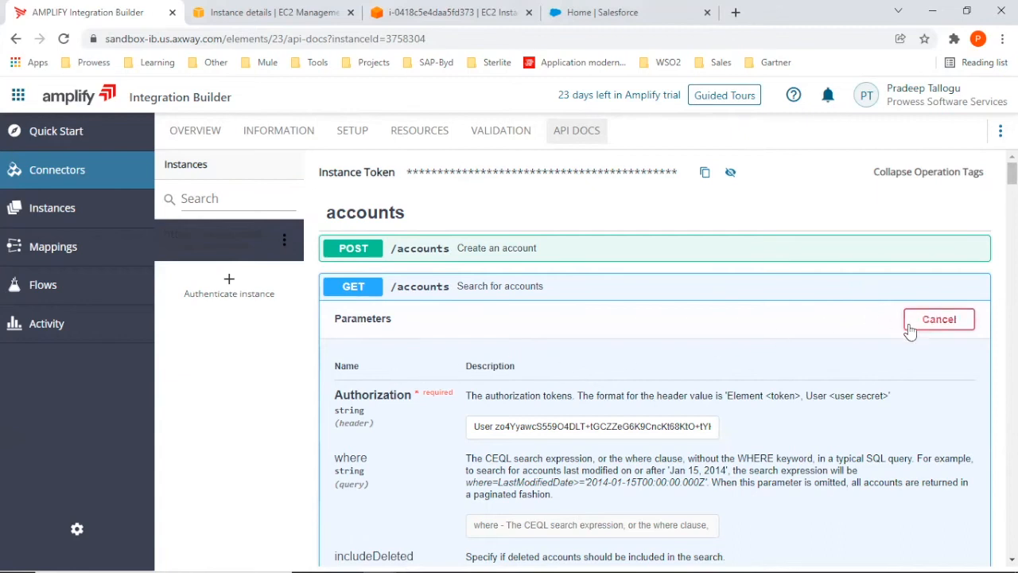
{"action": "scroll", "coordinate": [731, 377], "scroll_direction": "down", "scroll_amount": 4}
{"action": "scroll", "coordinate": [731, 376], "scroll_direction": "down", "scroll_amount": 5}
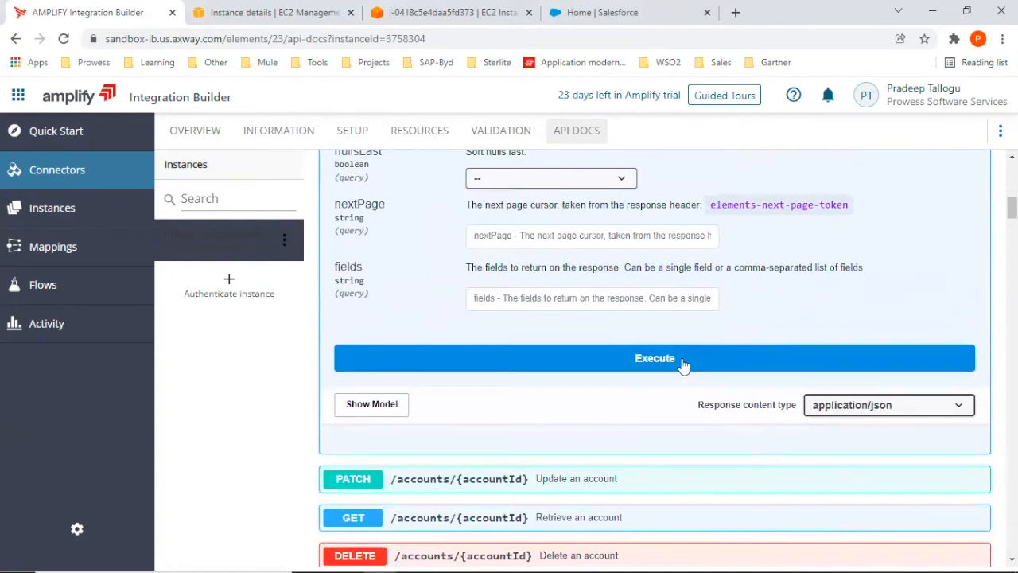
{"action": "left_click", "coordinate": [683, 360]}
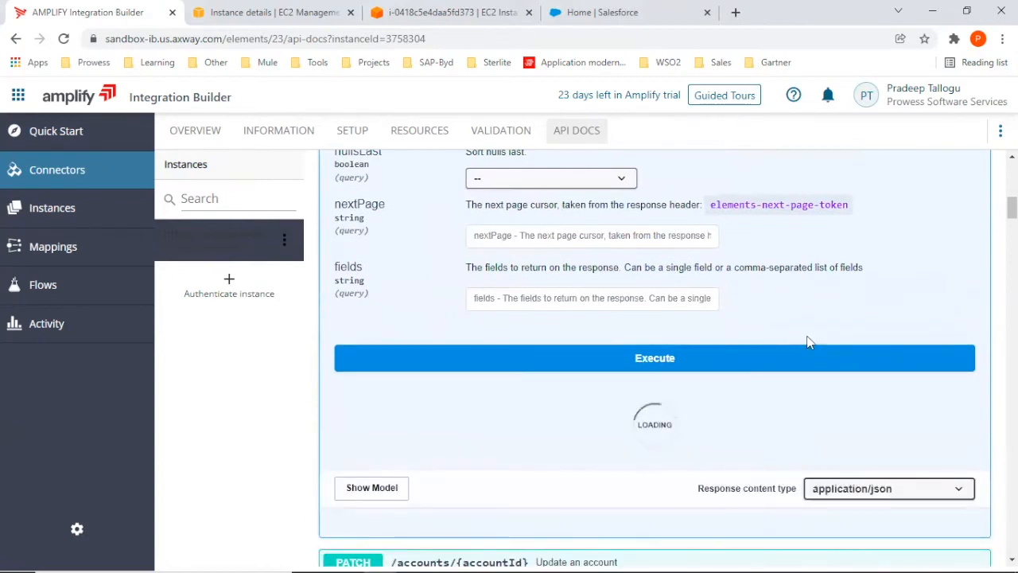
Review the curl request and the account records in the response body, and switch to the Salesforce page.
{"action": "scroll", "coordinate": [587, 423], "scroll_direction": "down", "scroll_amount": 3}
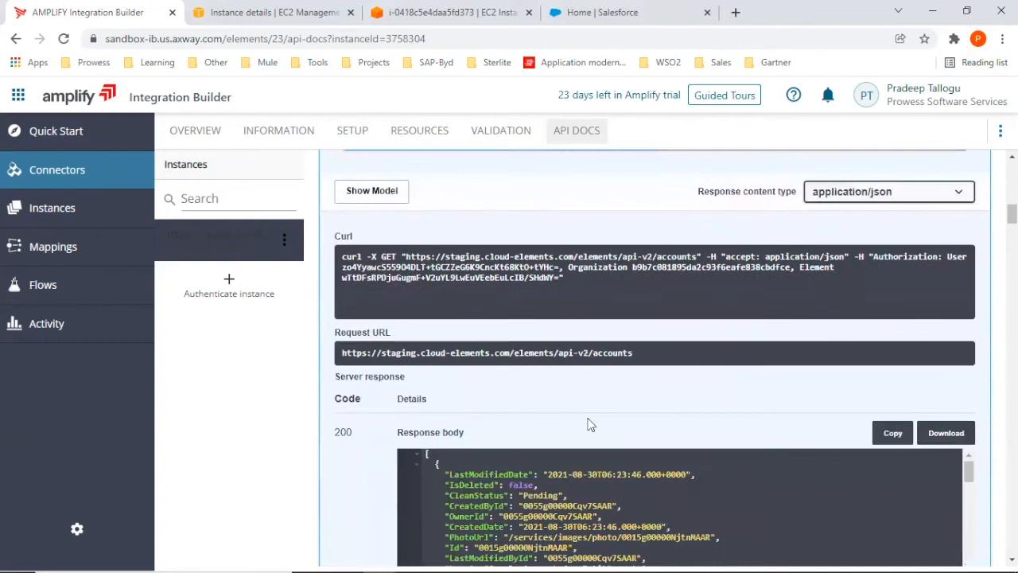
{"action": "scroll", "coordinate": [588, 424], "scroll_direction": "down", "scroll_amount": 3}
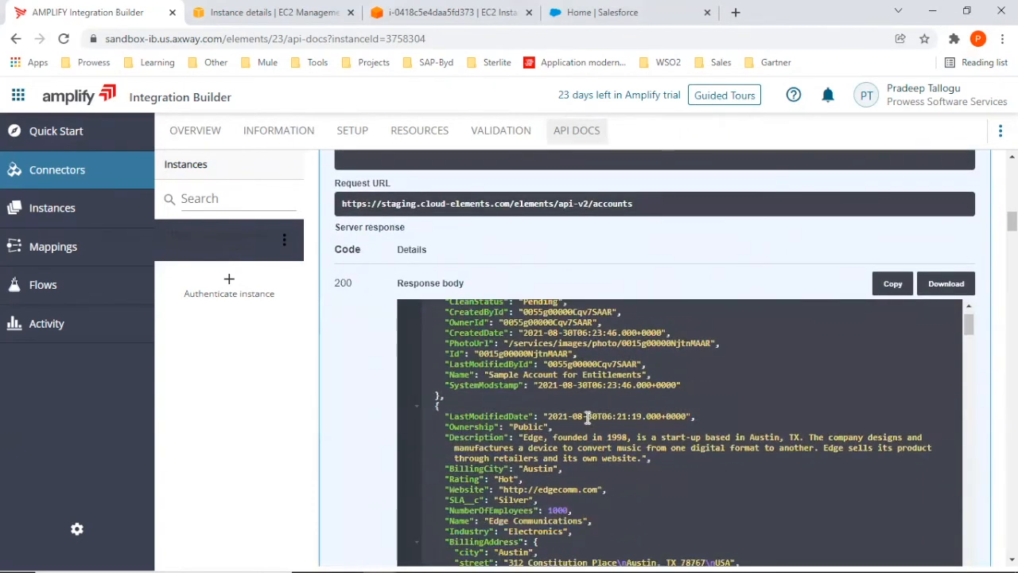
{"action": "scroll", "coordinate": [588, 418], "scroll_direction": "down", "scroll_amount": 1}
{"action": "mouse_move", "coordinate": [969, 332]}
{"action": "left_mouse_down"}
{"action": "mouse_move", "coordinate": [960, 386]}
{"action": "mouse_move", "coordinate": [972, 326]}
{"action": "left_mouse_up"}
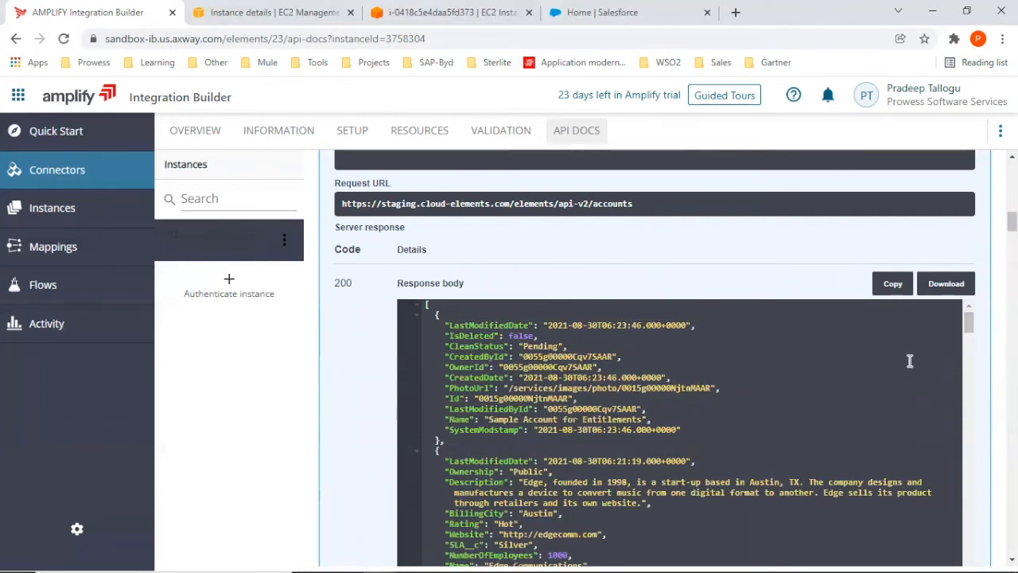
{"action": "left_click", "coordinate": [670, 25]}
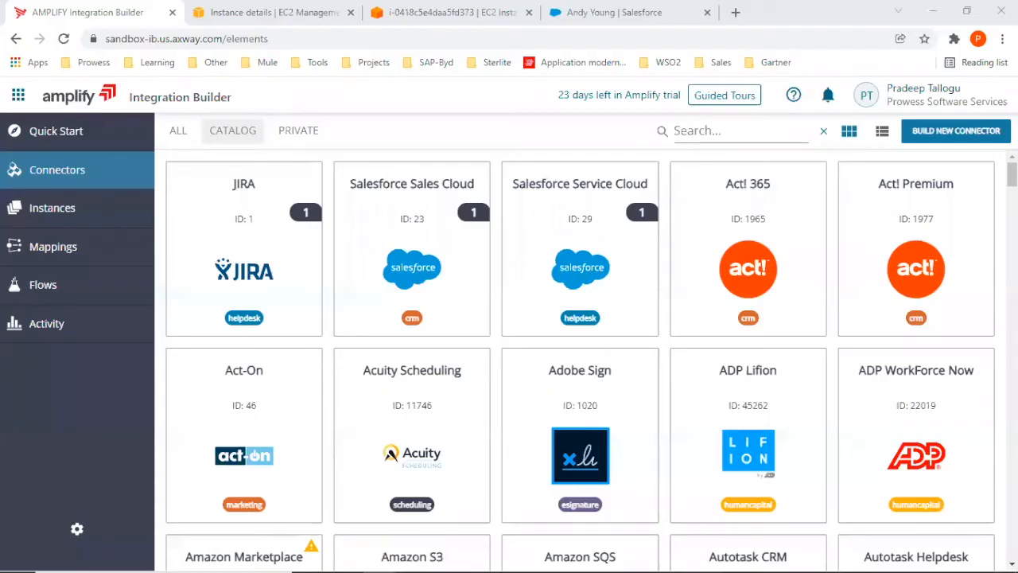
Start authenticating a new instance of the Salesforce Sales Cloud connector from the connector catalog.
{"action": "mouse_move", "coordinate": [747, 235]}
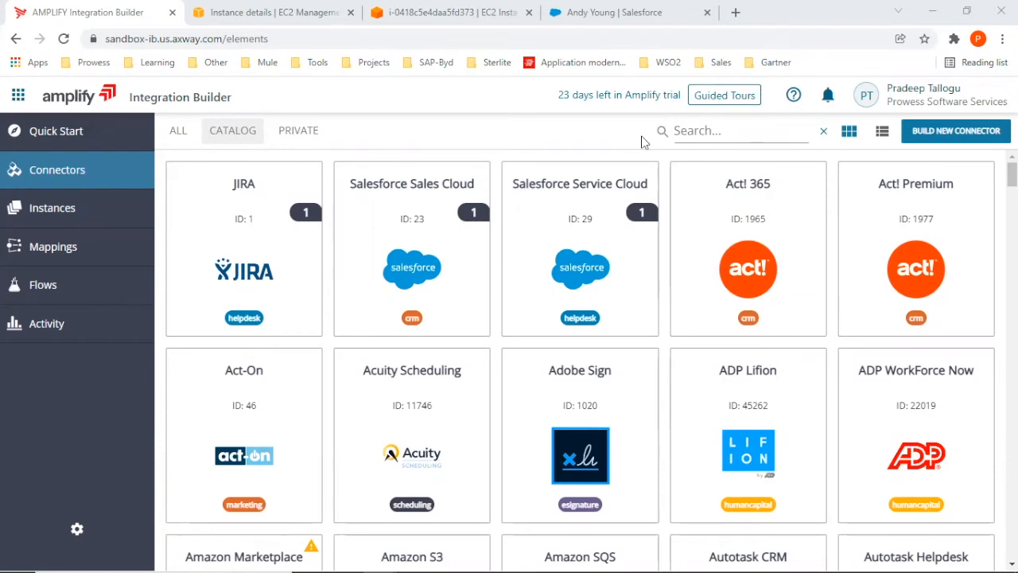
{"action": "mouse_move", "coordinate": [416, 253]}
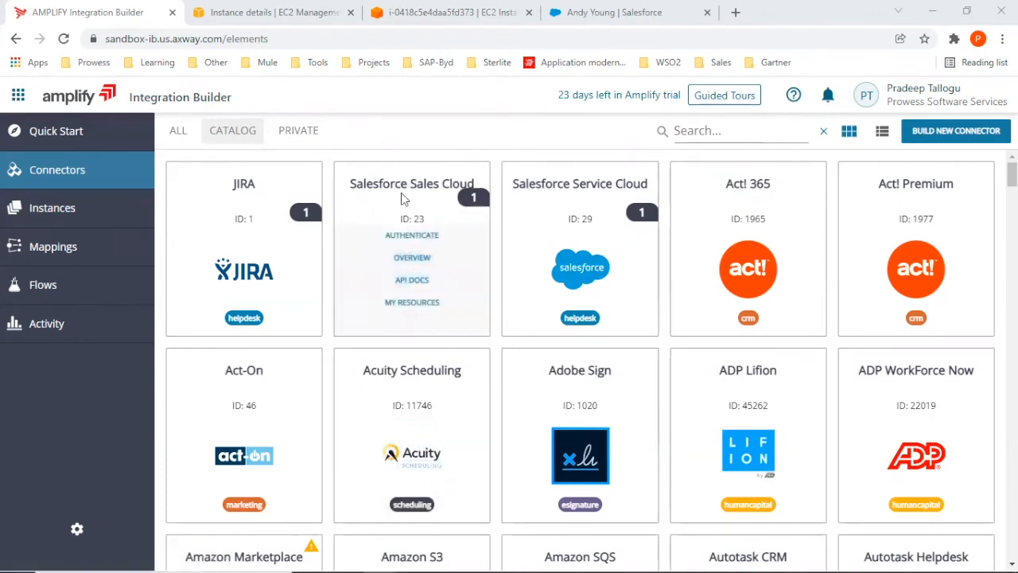
{"action": "left_click", "coordinate": [402, 235]}
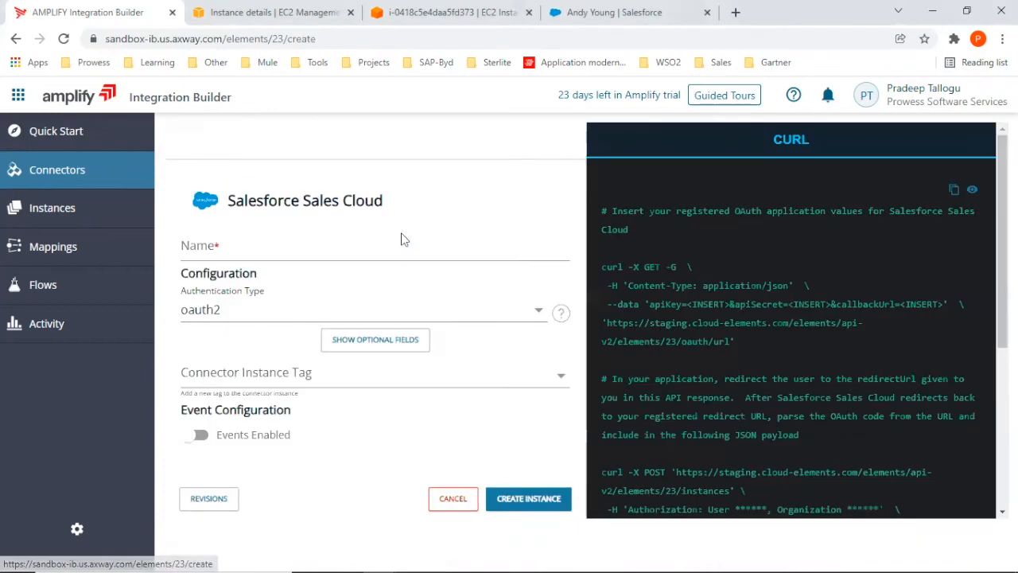
{"action": "left_click", "coordinate": [296, 249]}
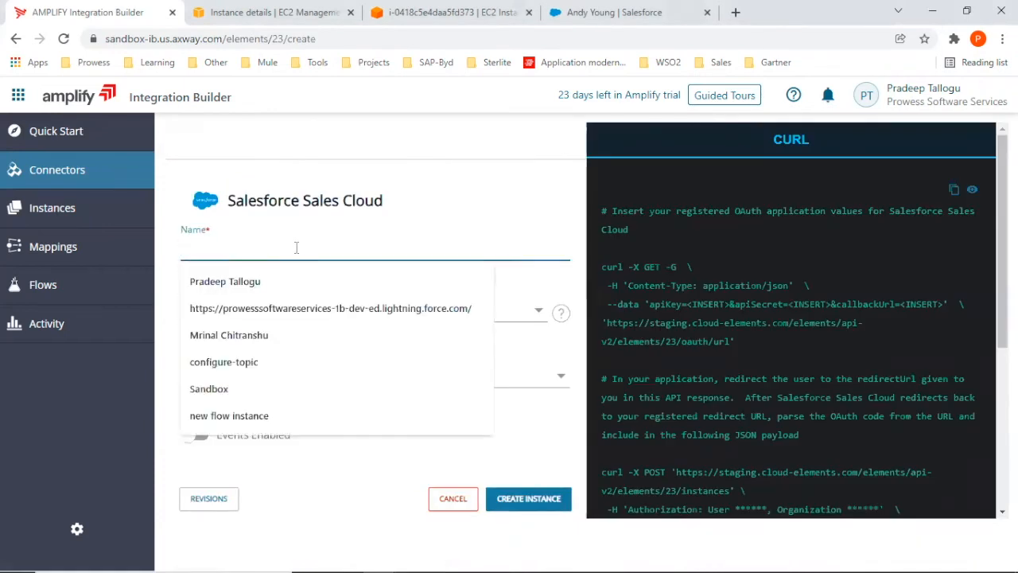
{"action": "left_click", "coordinate": [293, 313]}
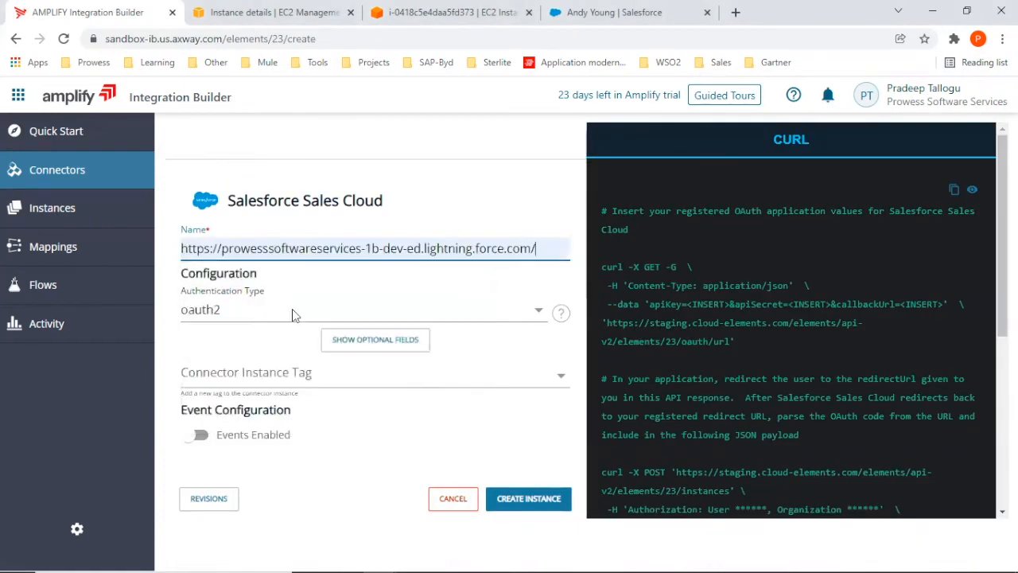
{"action": "triple_click", "coordinate": [249, 249]}
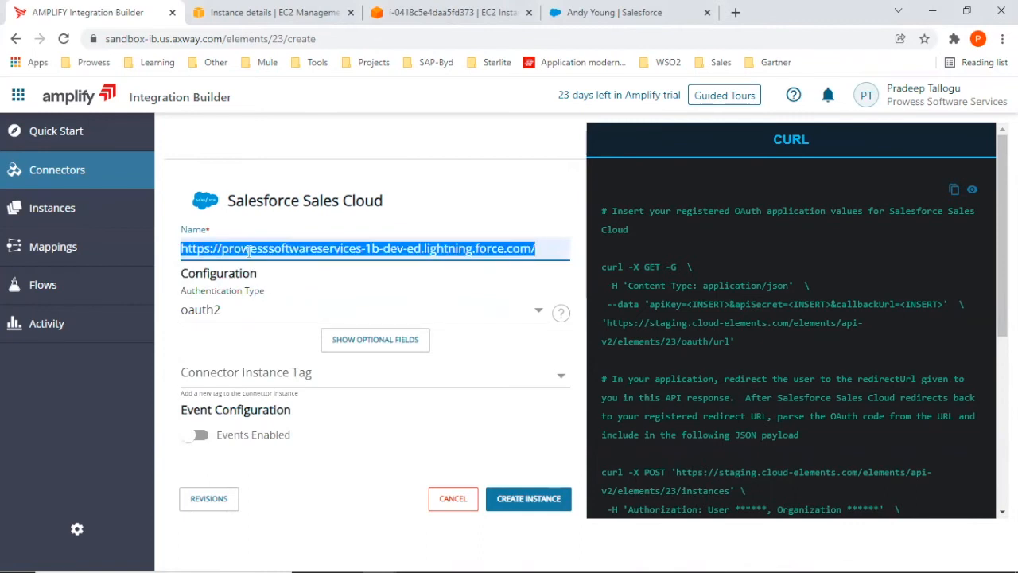
{"action": "key", "text": "BackSpace"}
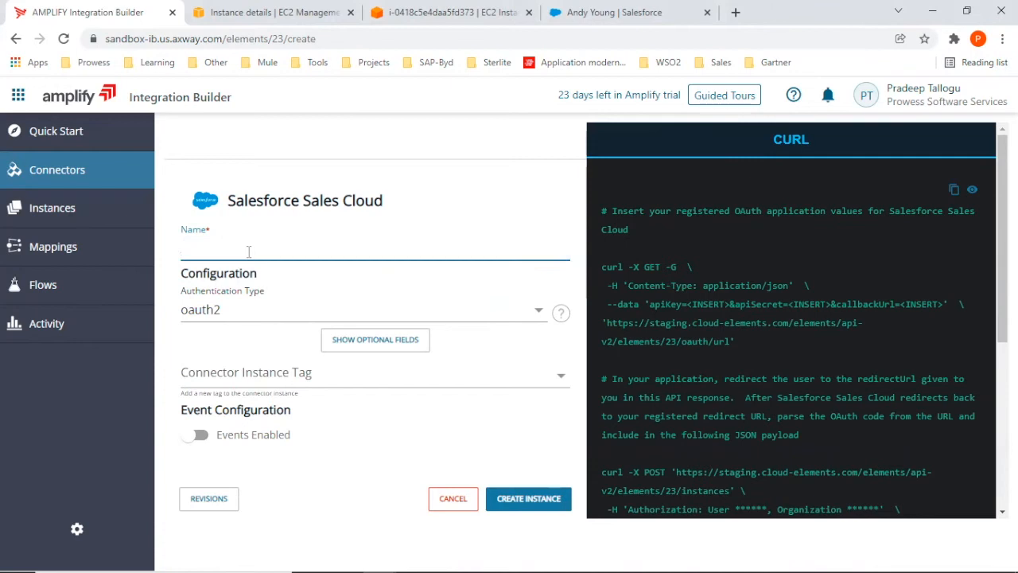
Name the new Salesforce Sales Cloud connector instance "Sales Cloud 2".
{"action": "type", "text": "SalesCou"}
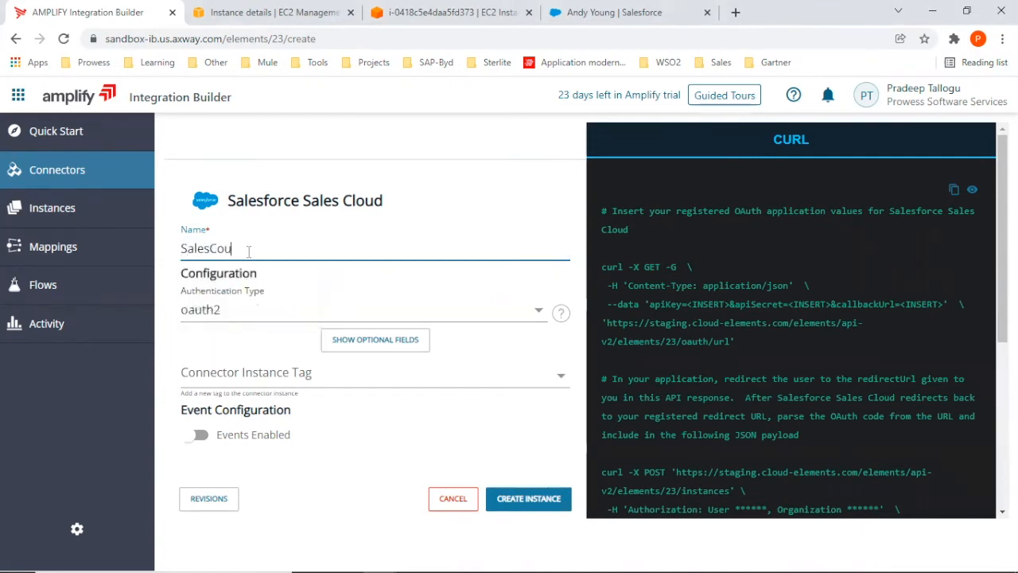
{"action": "key", "text": "BackSpace"}
{"action": "key", "text": "BackSpace"}
{"action": "type", "text": "Cloud 2"}
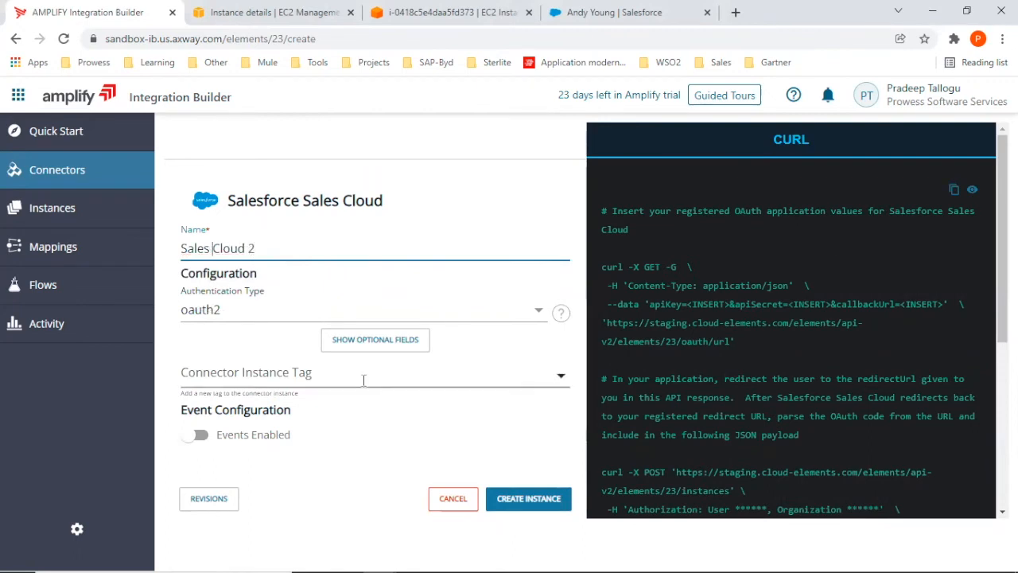
{"action": "left_click", "coordinate": [498, 344]}
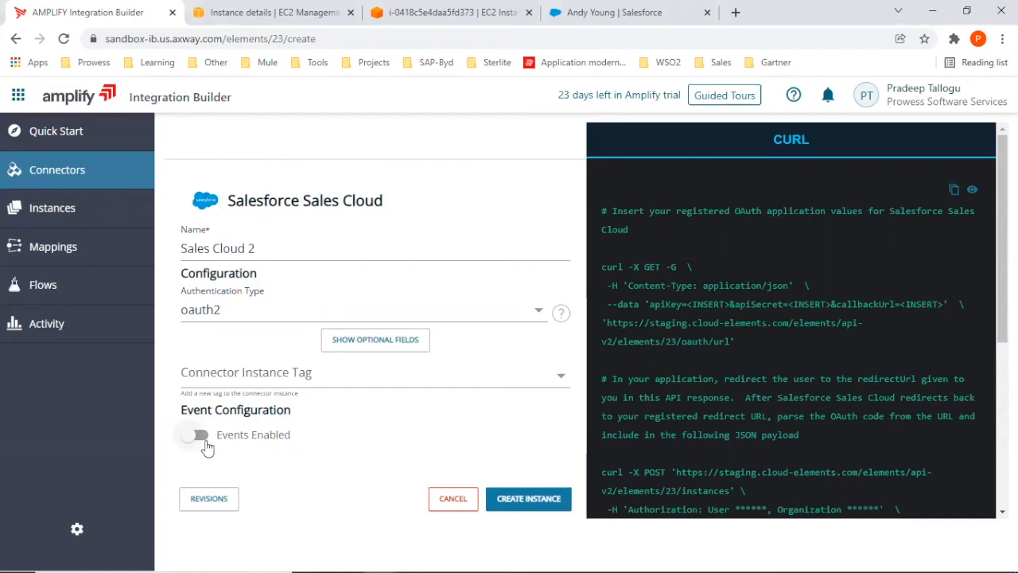
Enable events to examine the polling and callback settings of the connector instance, and turn events off again.
{"action": "left_click", "coordinate": [198, 436]}
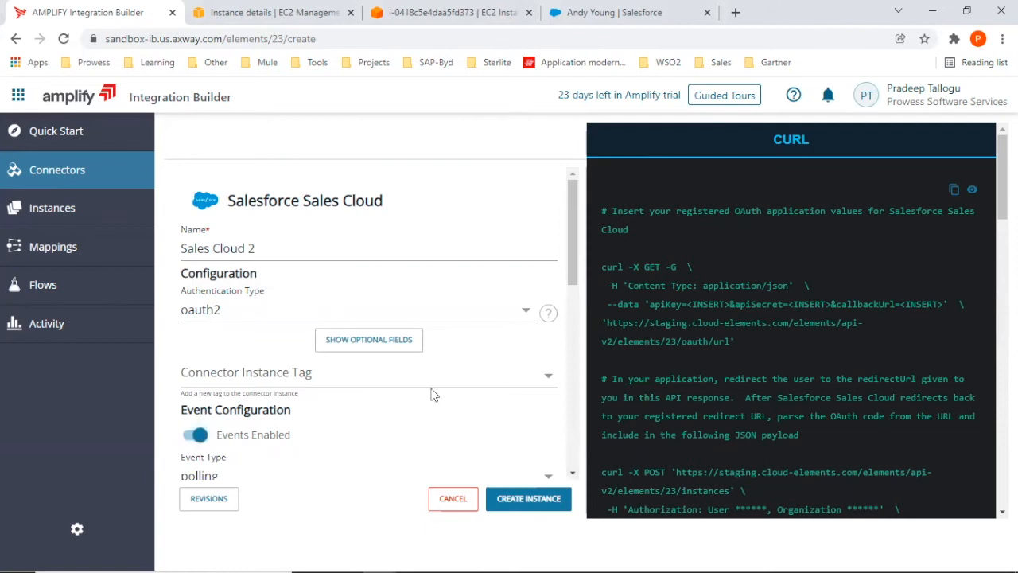
{"action": "left_click_drag", "start_coordinate": [571, 223], "coordinate": [581, 275]}
{"action": "scroll", "coordinate": [557, 271], "scroll_direction": "up", "scroll_amount": 1}
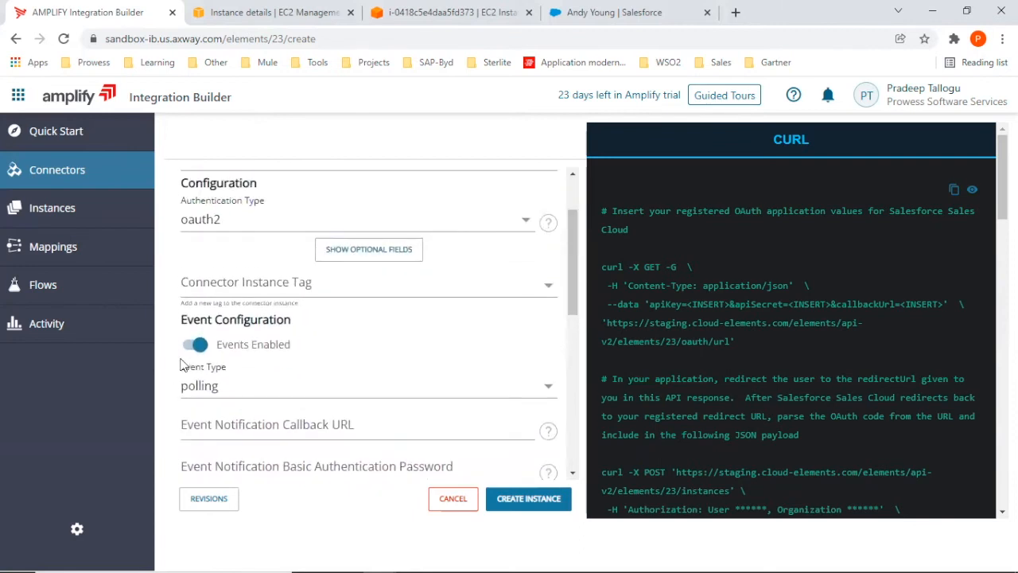
{"action": "left_click", "coordinate": [198, 347]}
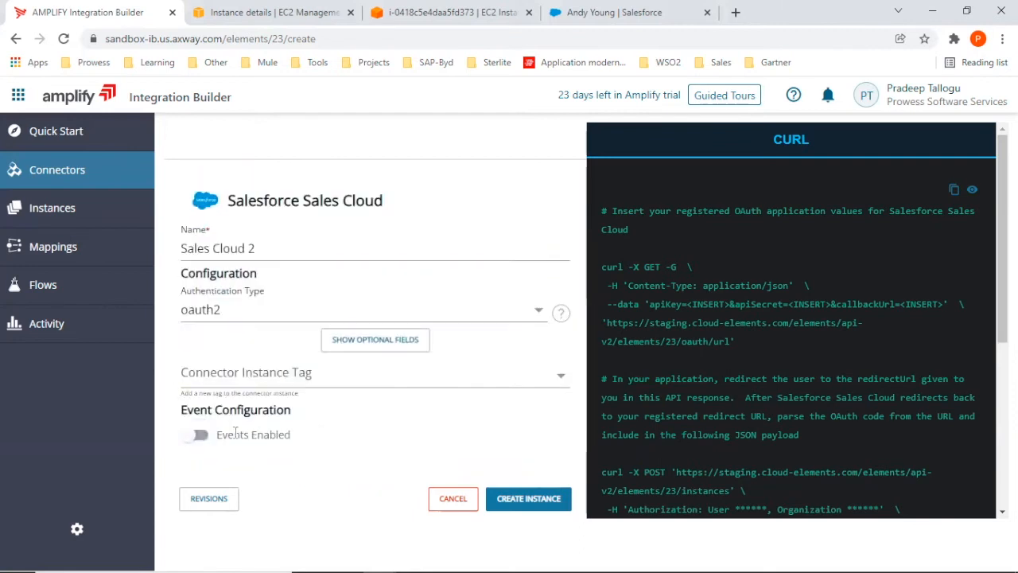
Create the Salesforce Sales Cloud instance and log in to Salesforce with the account username and password.
{"action": "left_click", "coordinate": [528, 501]}
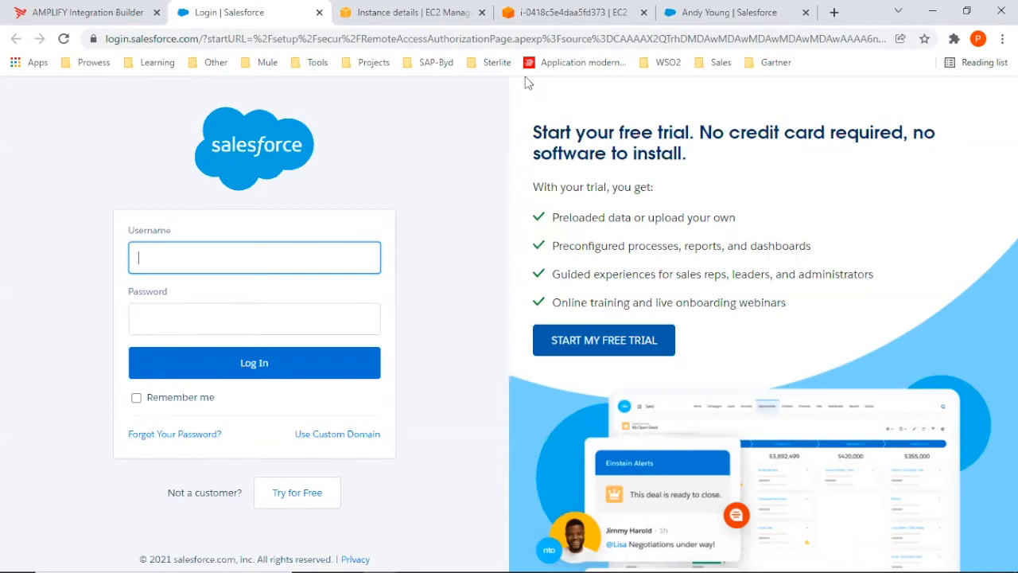
{"action": "left_click", "coordinate": [348, 252]}
{"action": "type", "text": "prad"}
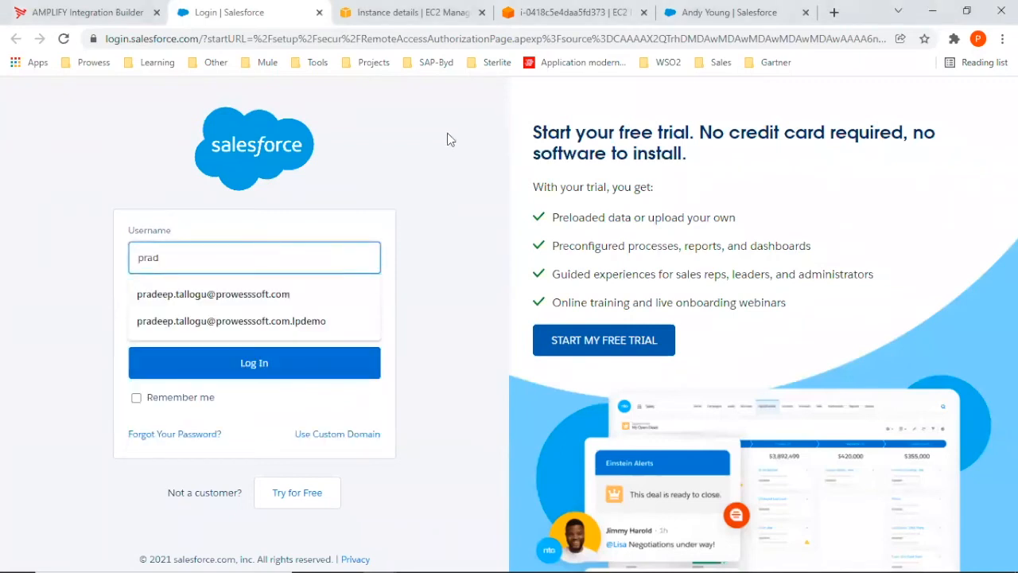
{"action": "key", "text": "Down"}
{"action": "key", "text": "Return"}
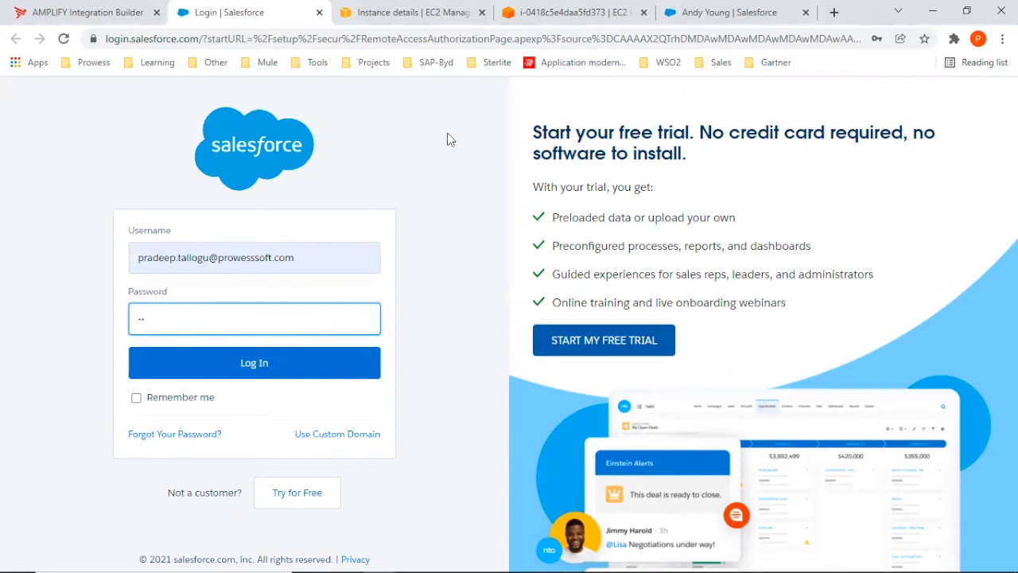
{"action": "key", "text": "Return"}
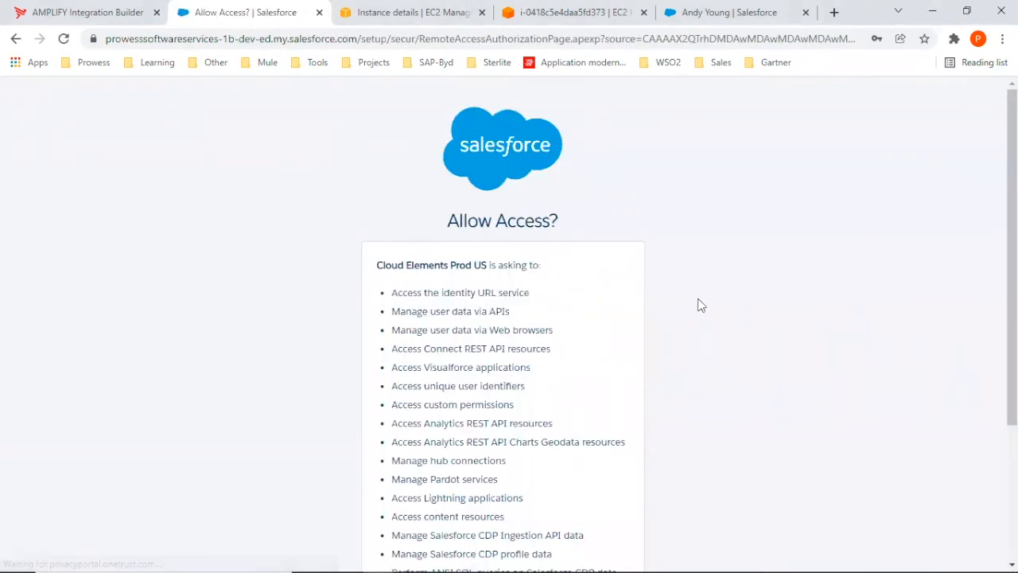
Allow Cloud Elements Prod US the requested access to the Salesforce account.
{"action": "scroll", "coordinate": [711, 298], "scroll_direction": "down", "scroll_amount": 1}
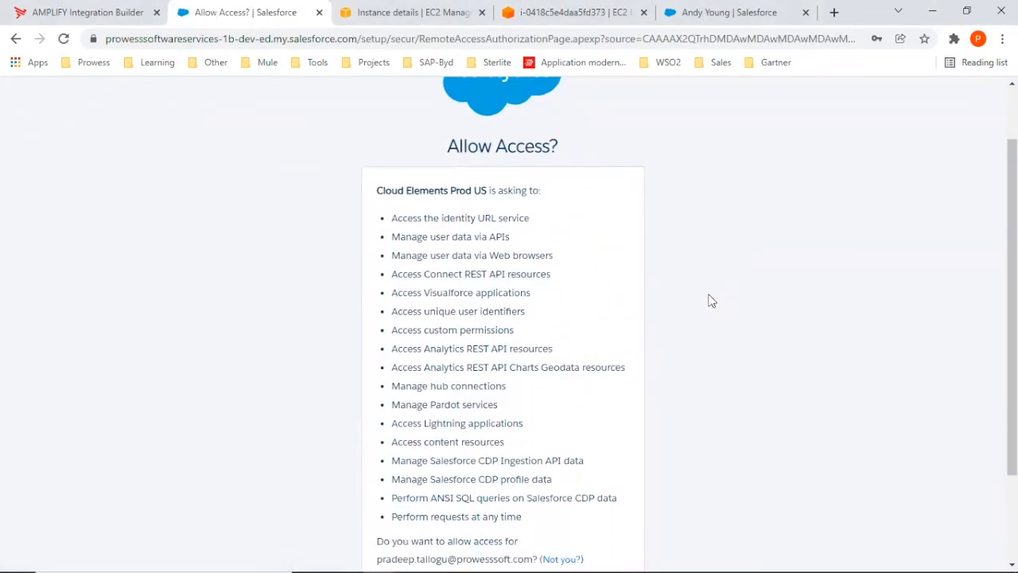
{"action": "scroll", "coordinate": [708, 296], "scroll_direction": "down", "scroll_amount": 2}
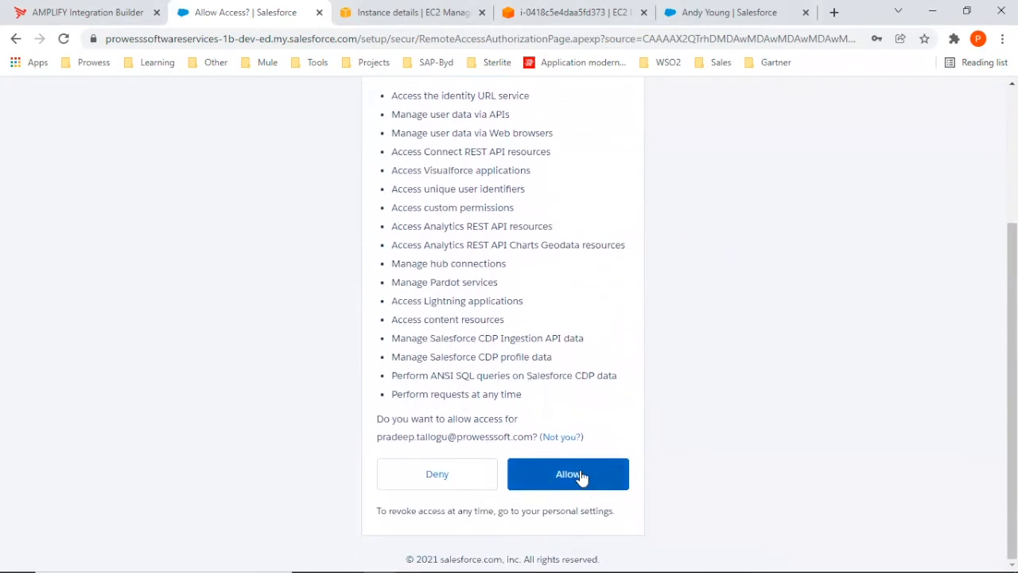
{"action": "left_click", "coordinate": [581, 476]}
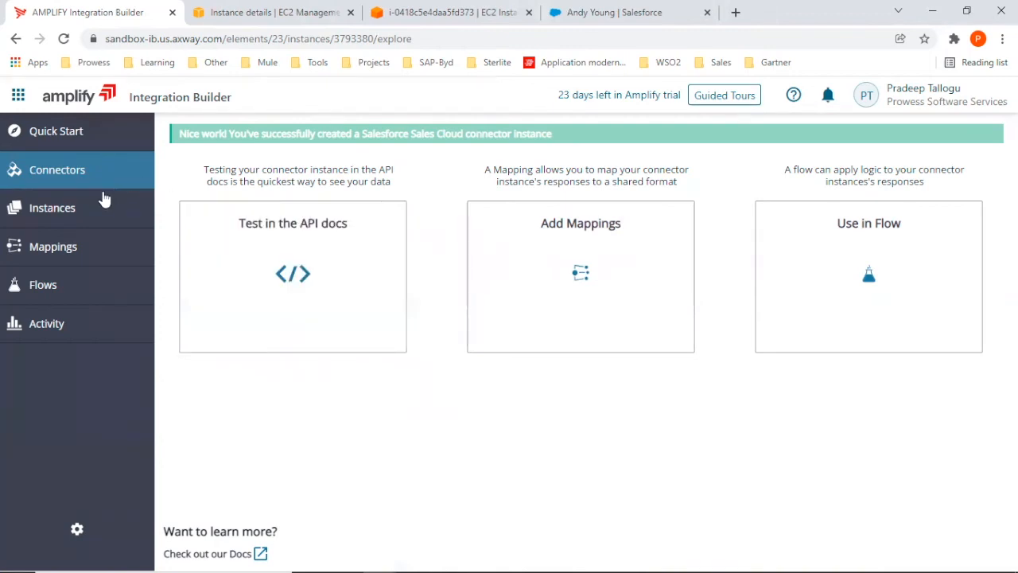
Find the Sales Cloud 2 instance among the connector instances and open its API documentation.
{"action": "left_click", "coordinate": [51, 207]}
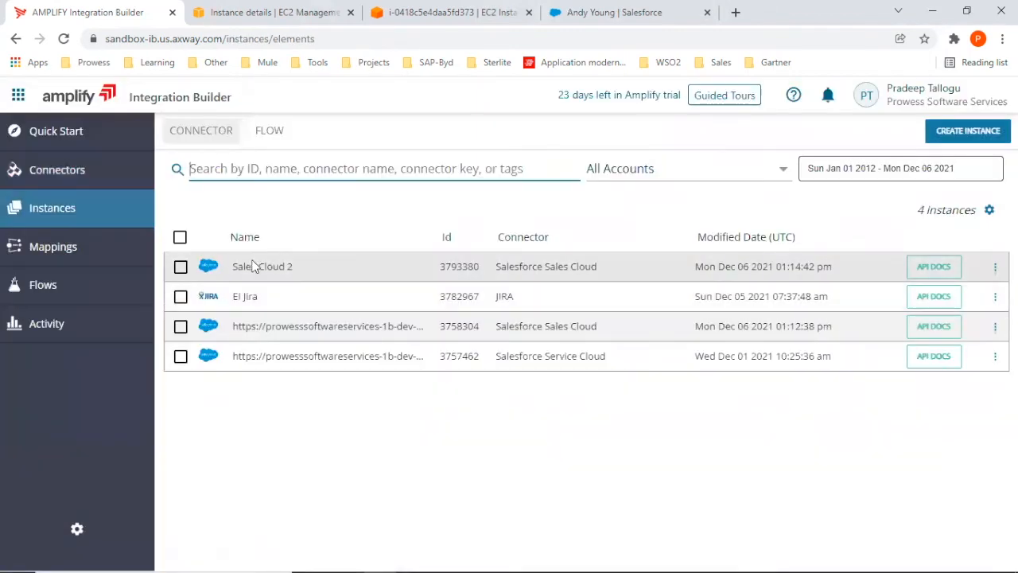
{"action": "left_click_drag", "start_coordinate": [237, 266], "coordinate": [824, 267]}
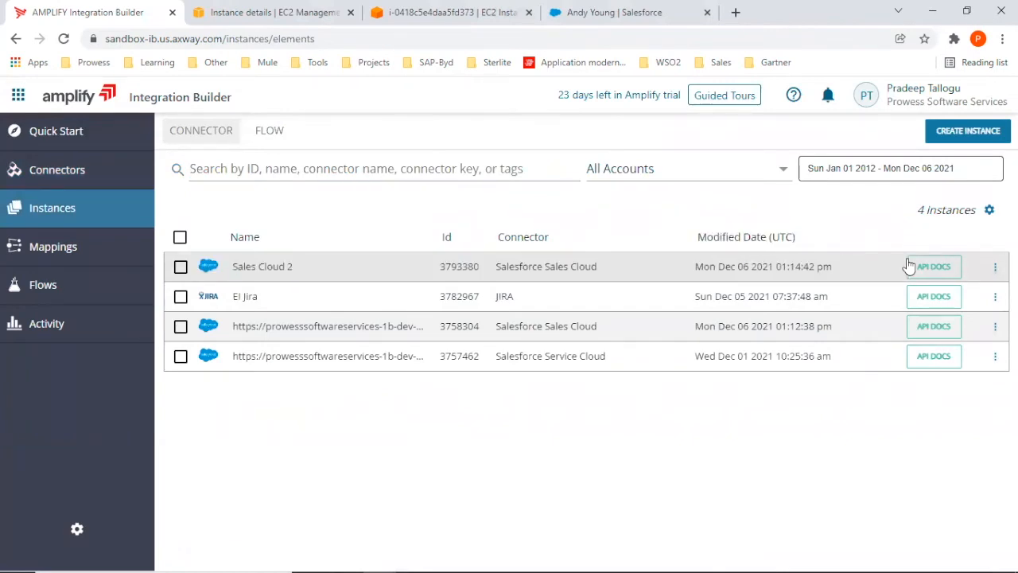
{"action": "left_click", "coordinate": [934, 267]}
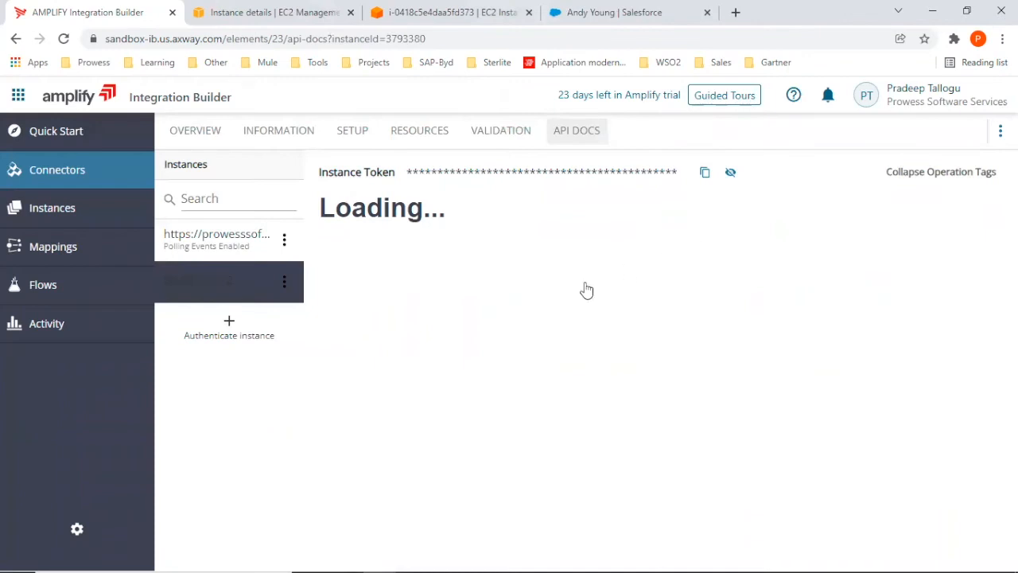
{"action": "scroll", "coordinate": [512, 334], "scroll_direction": "down", "scroll_amount": 1}
{"action": "scroll", "coordinate": [397, 324], "scroll_direction": "up", "scroll_amount": 1}
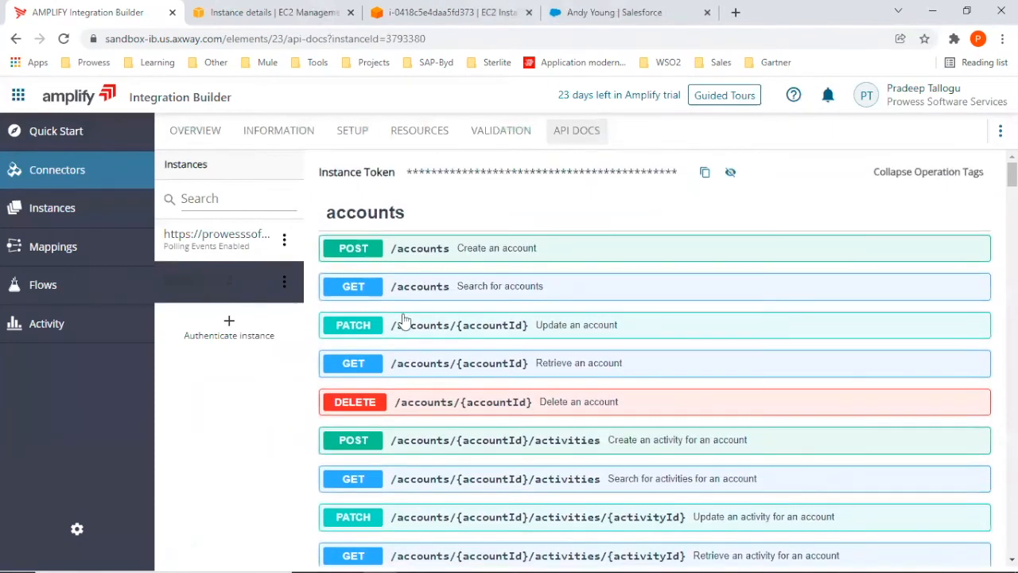
Try out the GET /accounts operation for Sales Cloud 2 without filters and review the returned account records.
{"action": "left_click", "coordinate": [349, 296]}
{"action": "left_click", "coordinate": [909, 325]}
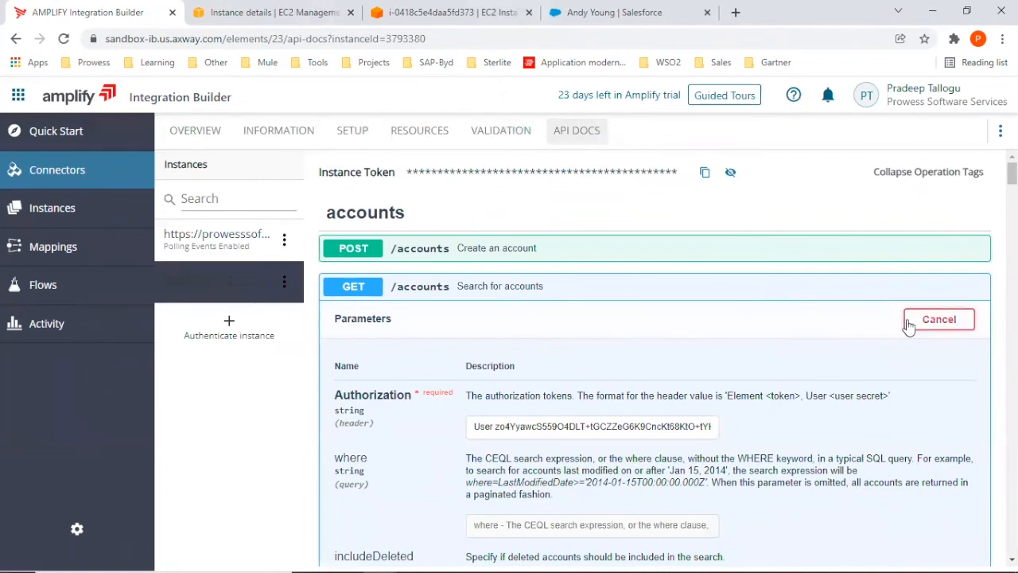
{"action": "scroll", "coordinate": [737, 331], "scroll_direction": "down", "scroll_amount": 10}
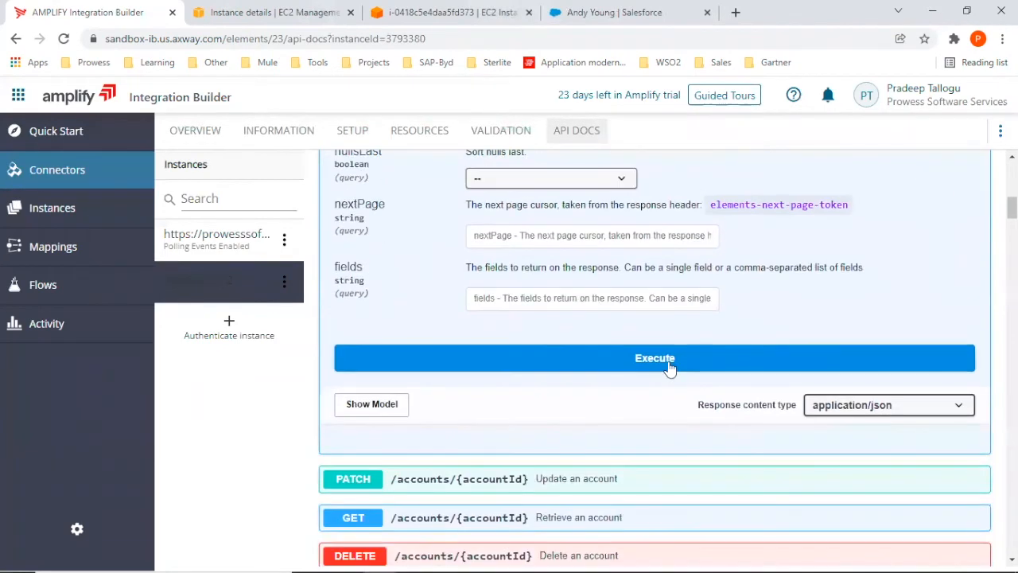
{"action": "left_click", "coordinate": [668, 364]}
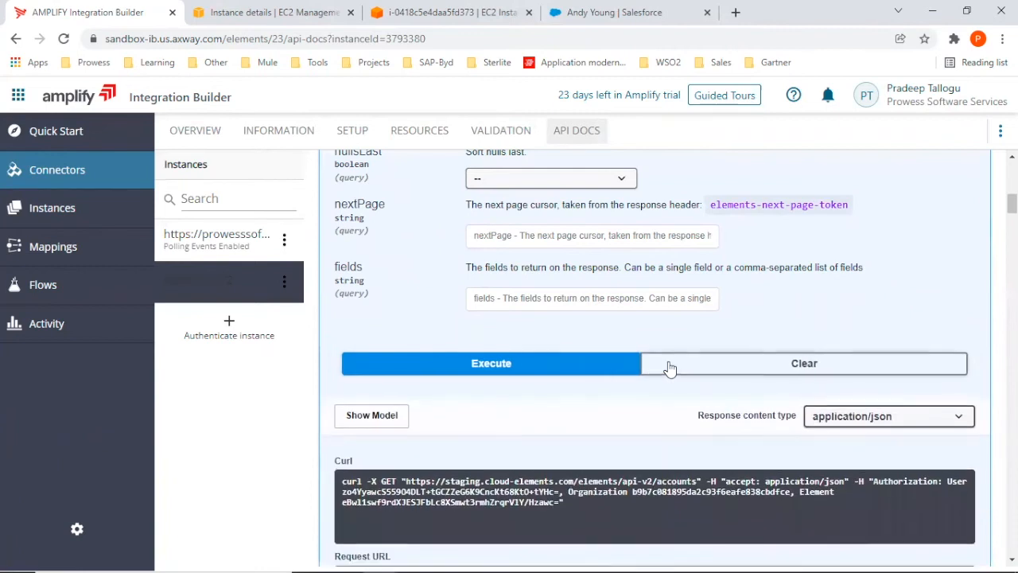
{"action": "scroll", "coordinate": [659, 399], "scroll_direction": "down", "scroll_amount": 8}
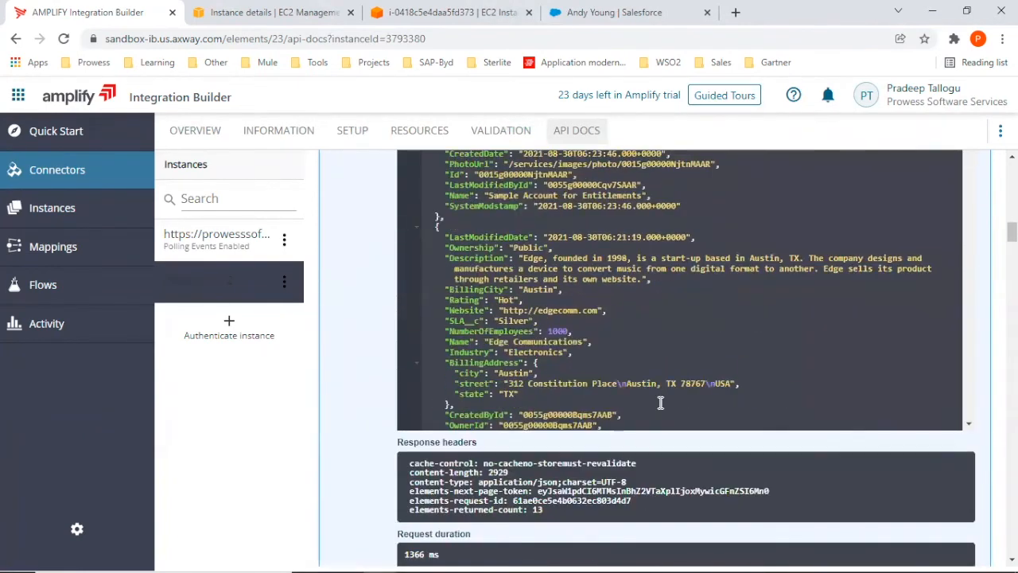
{"action": "scroll", "coordinate": [660, 403], "scroll_direction": "up", "scroll_amount": 6}
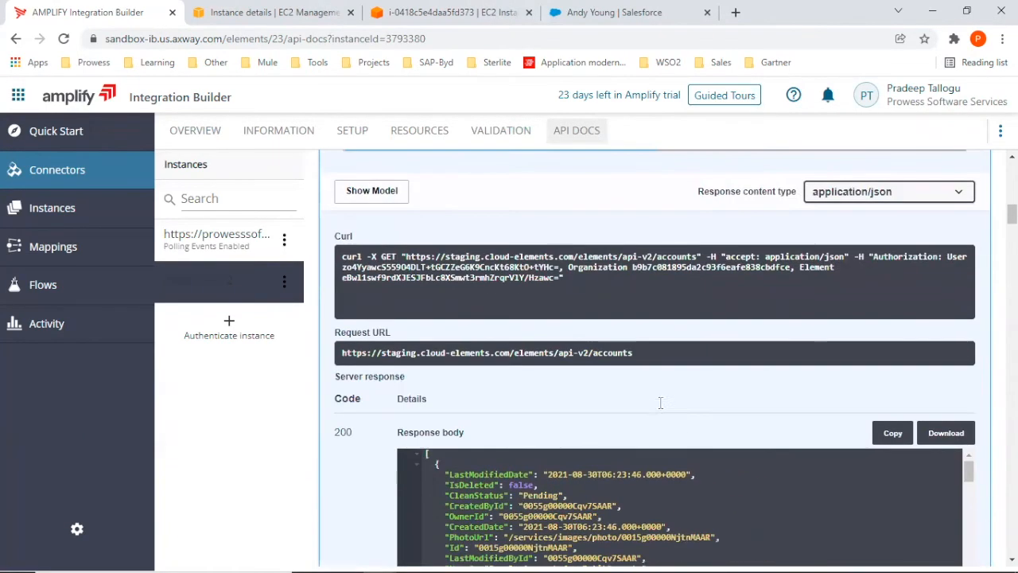
{"action": "scroll", "coordinate": [660, 405], "scroll_direction": "up", "scroll_amount": 10}
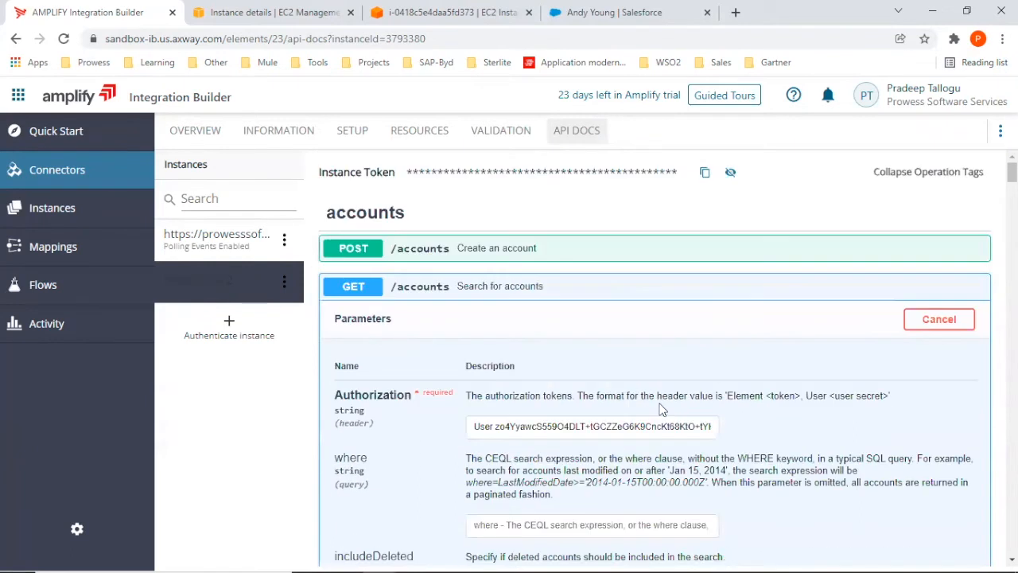
Open the JIRA connector instance for editing and examine its authentication, server URL, tag and event configuration.
{"action": "left_click", "coordinate": [68, 177]}
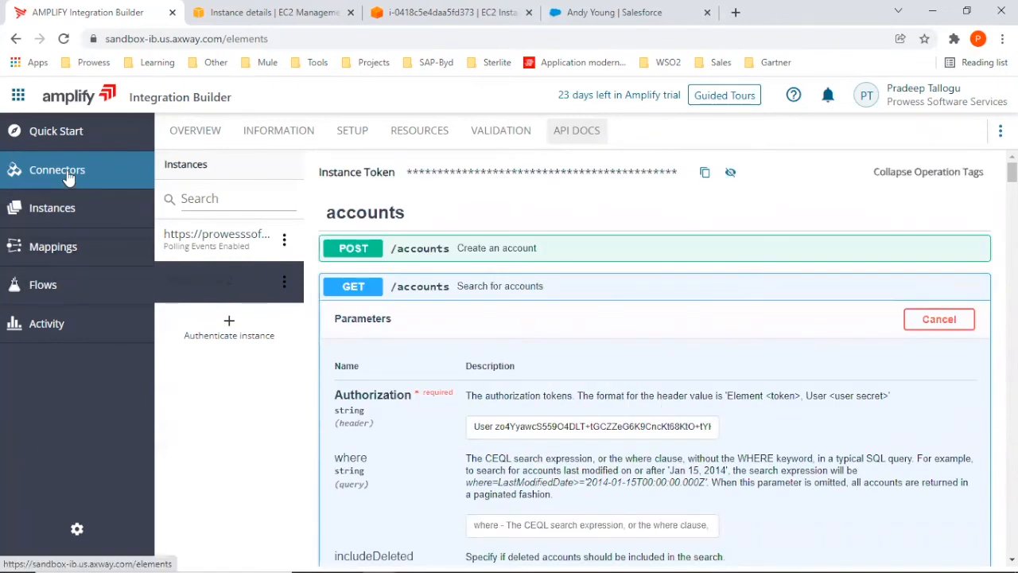
{"action": "left_click", "coordinate": [46, 204]}
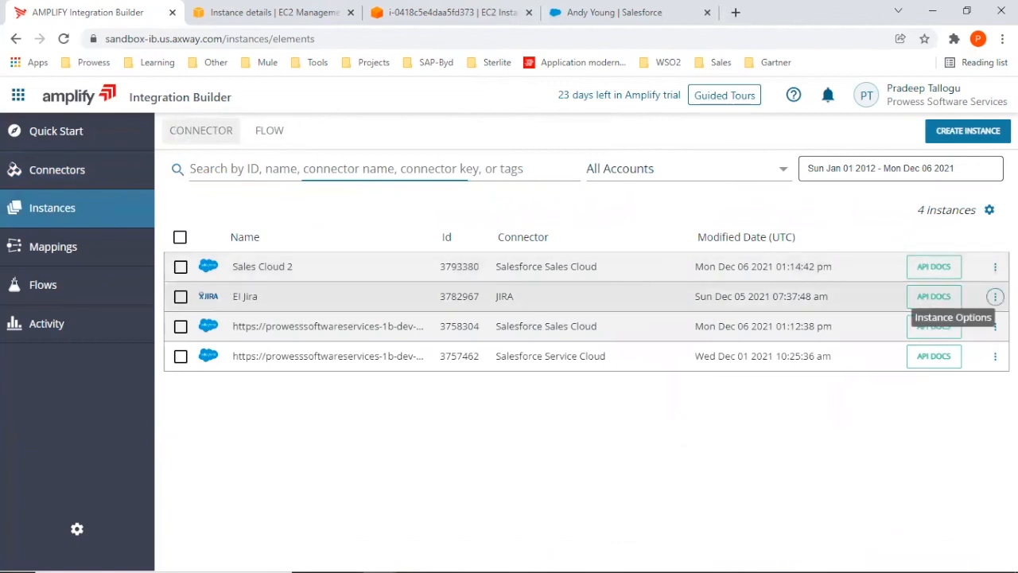
{"action": "left_click", "coordinate": [995, 296]}
{"action": "left_click", "coordinate": [950, 328]}
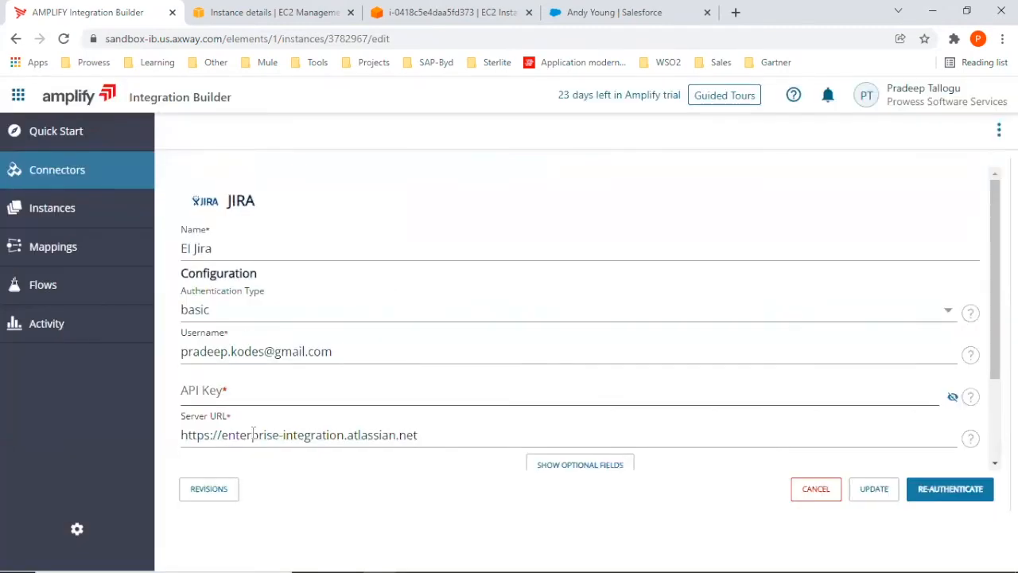
{"action": "scroll", "coordinate": [337, 421], "scroll_direction": "down", "scroll_amount": 2}
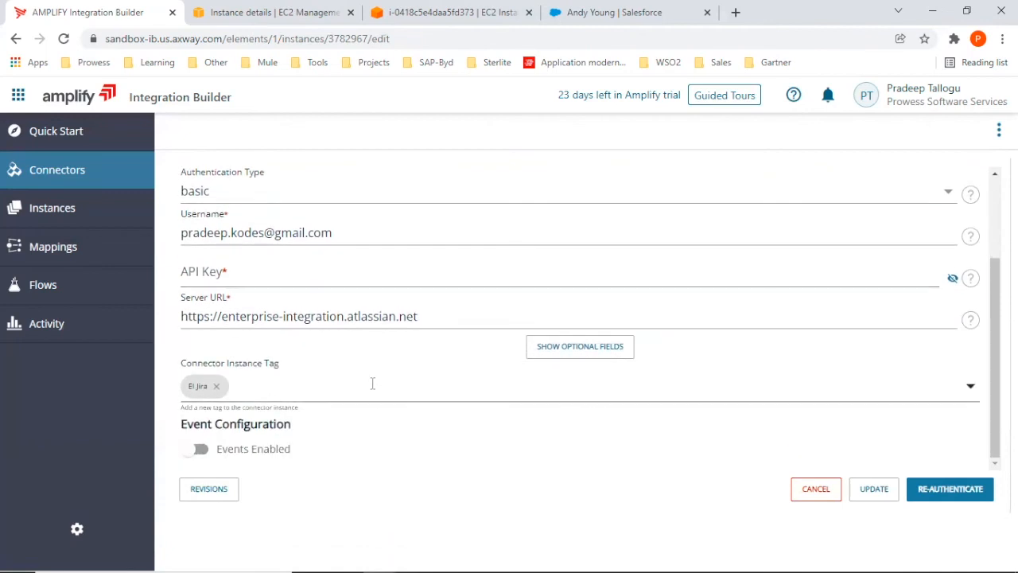
{"action": "scroll", "coordinate": [380, 385], "scroll_direction": "up", "scroll_amount": 2}
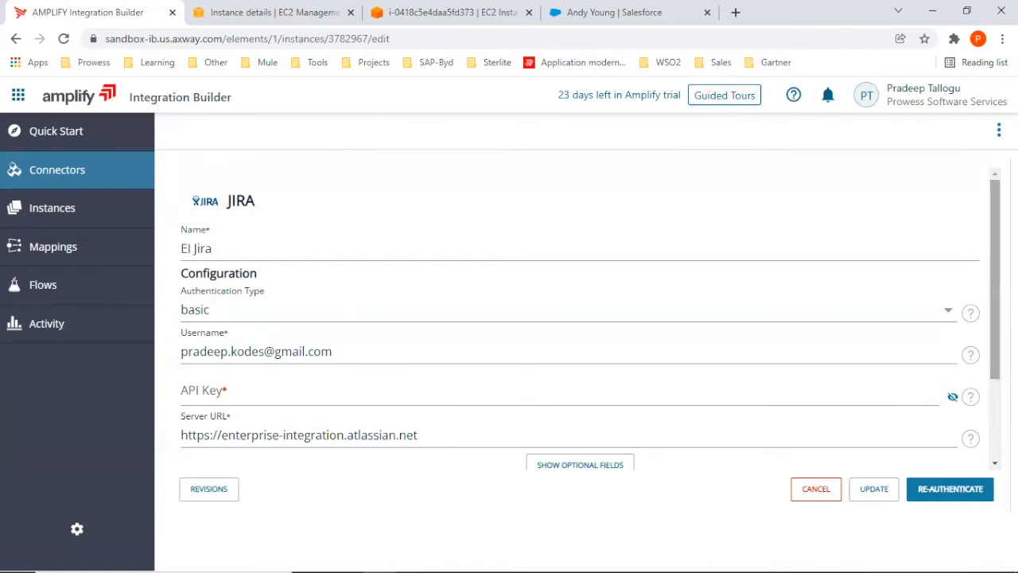
{"action": "scroll", "coordinate": [994, 278], "scroll_direction": "down", "scroll_amount": 2}
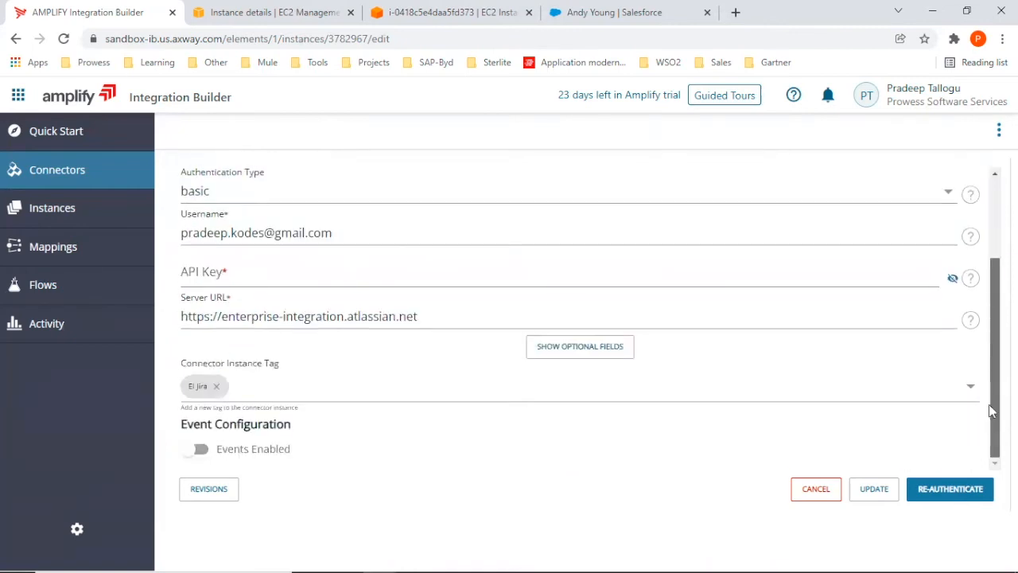
{"action": "left_click_drag", "start_coordinate": [989, 404], "coordinate": [986, 234]}
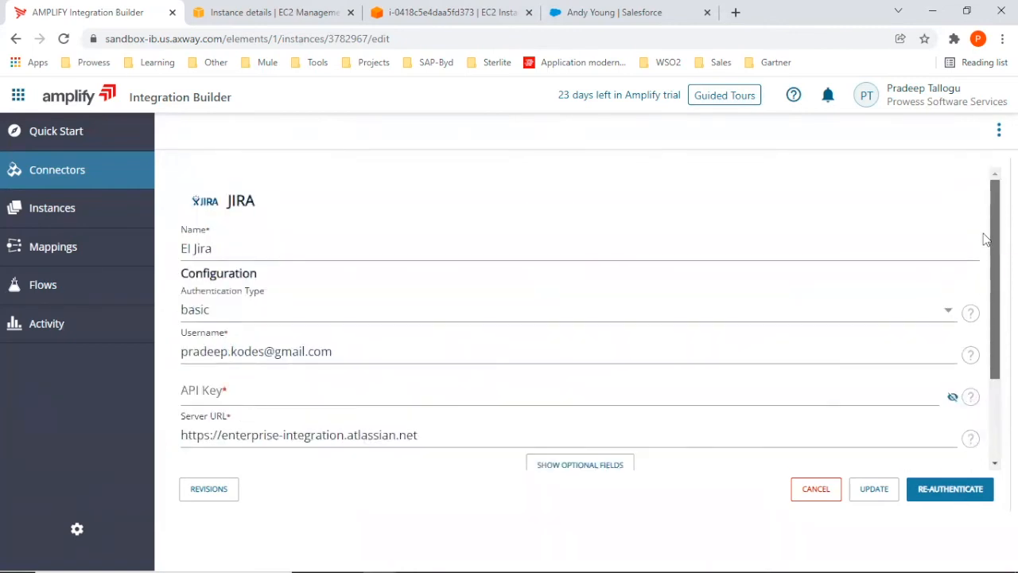
Open the JIRA instance's API documentation and try to execute GET /agents without a where expression.
{"action": "left_click", "coordinate": [62, 209]}
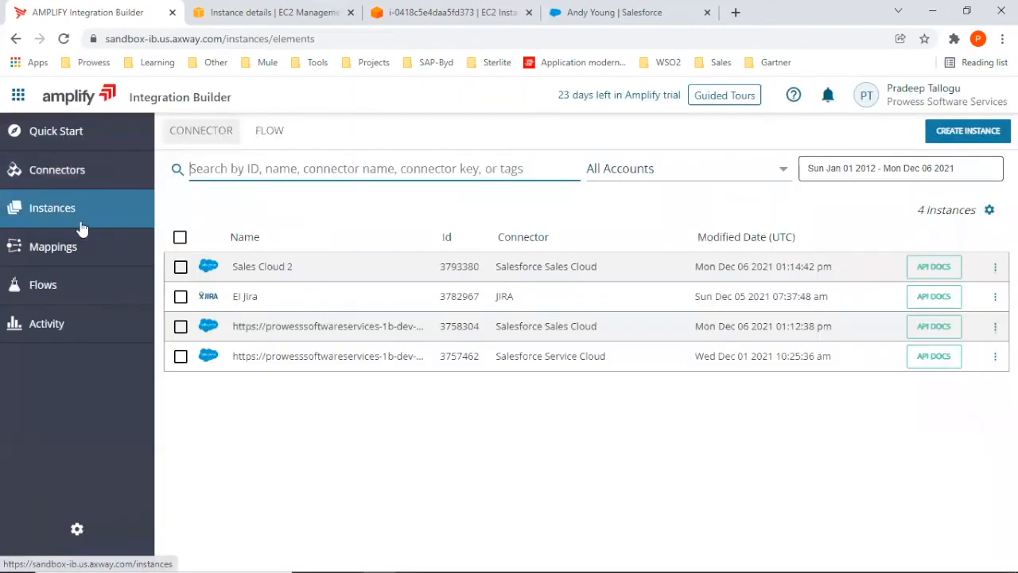
{"action": "left_click", "coordinate": [935, 298]}
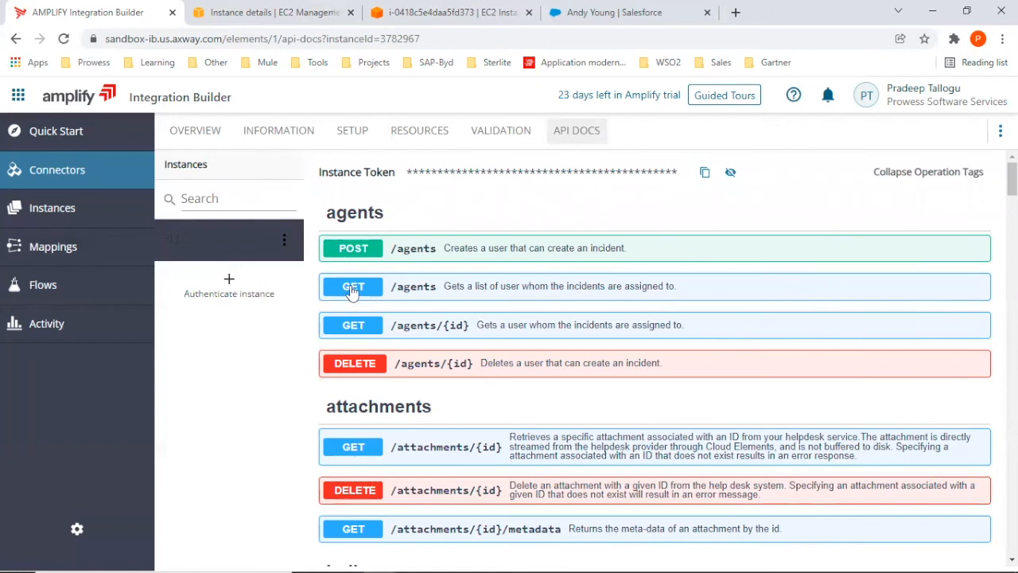
{"action": "left_click", "coordinate": [353, 290]}
{"action": "left_click", "coordinate": [941, 320]}
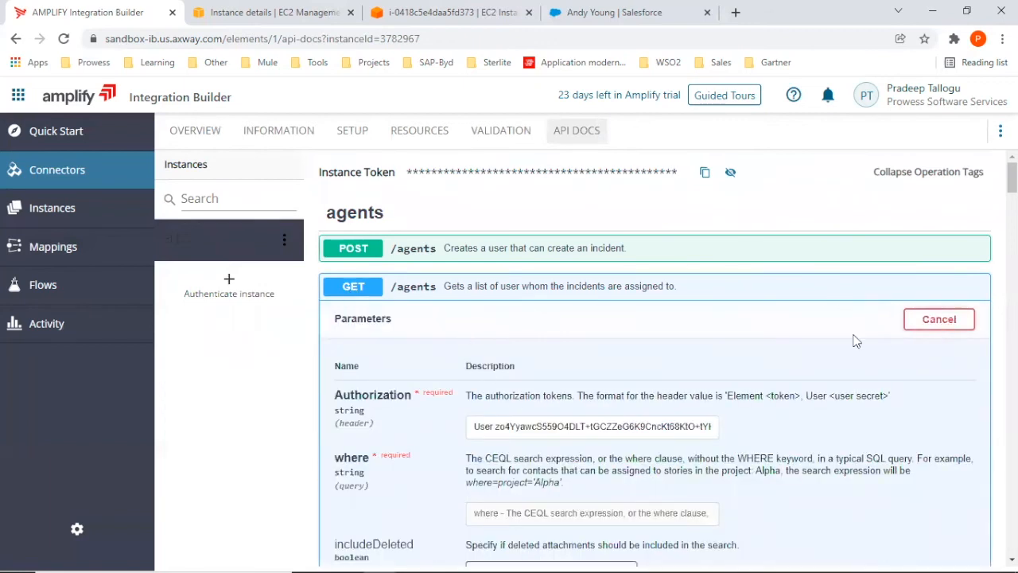
{"action": "scroll", "coordinate": [714, 362], "scroll_direction": "down", "scroll_amount": 9}
{"action": "left_click", "coordinate": [645, 225]}
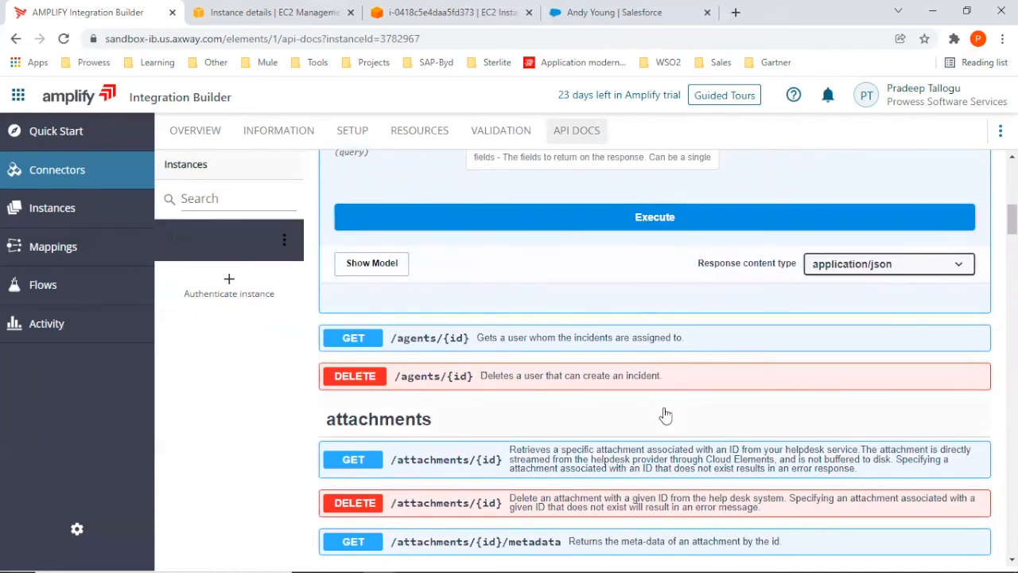
{"action": "scroll", "coordinate": [666, 416], "scroll_direction": "up", "scroll_amount": 3}
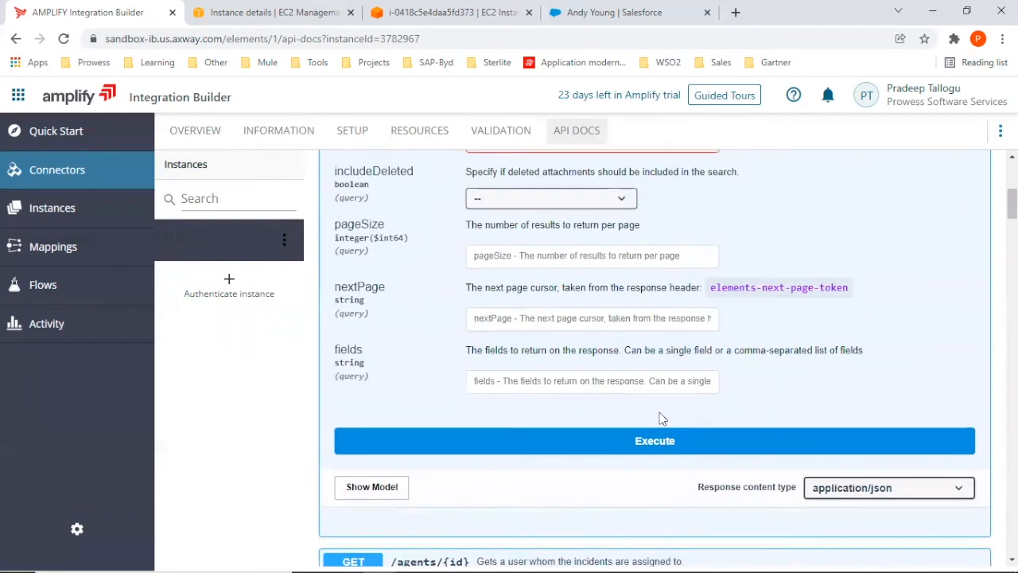
{"action": "scroll", "coordinate": [623, 469], "scroll_direction": "up", "scroll_amount": 3}
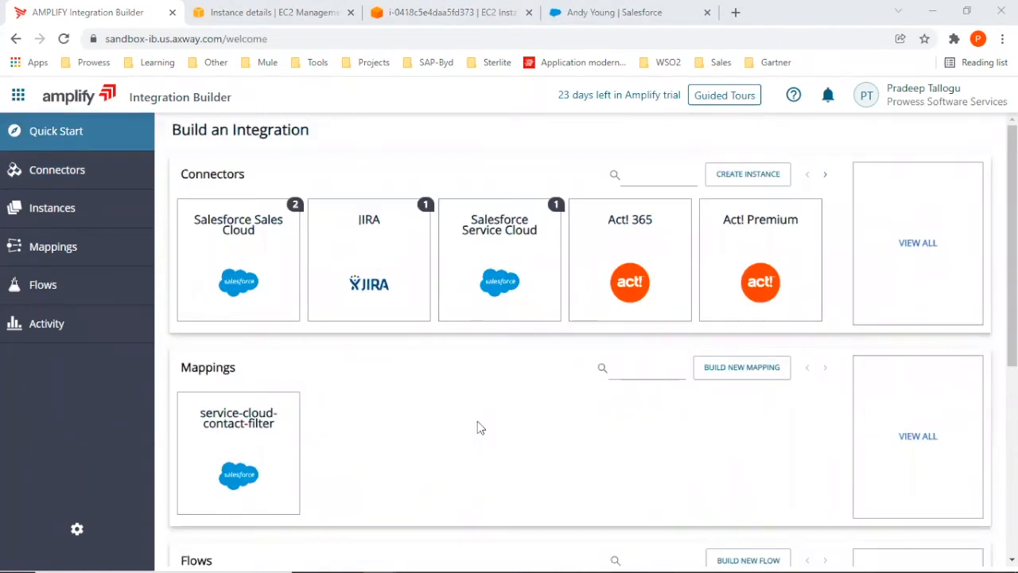
Open the overview of the service-cloud-contact-filter mapping to examine its fields and mapped instances.
{"action": "left_click", "coordinate": [61, 261]}
{"action": "mouse_move", "coordinate": [195, 219]}
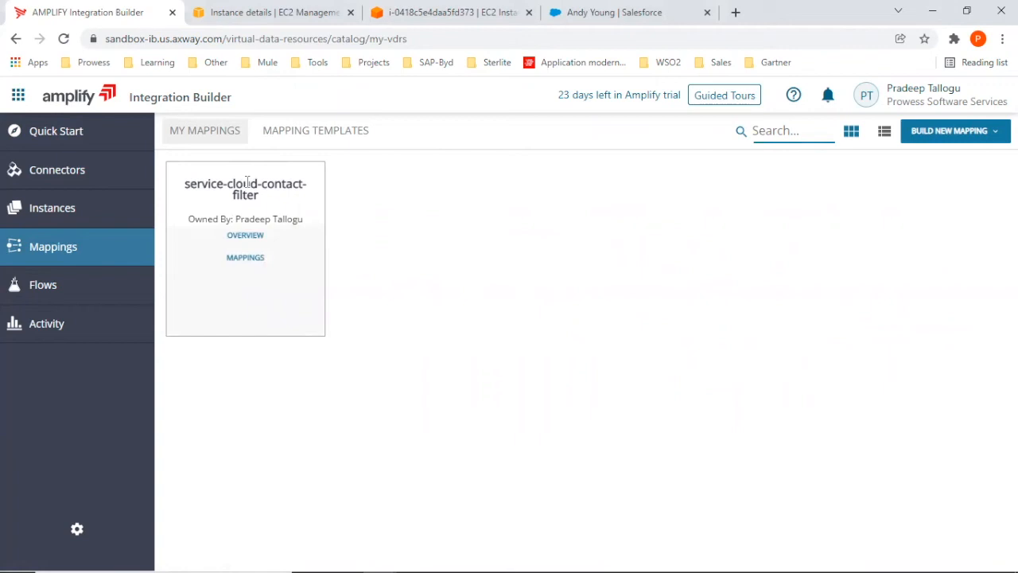
{"action": "left_click", "coordinate": [246, 234]}
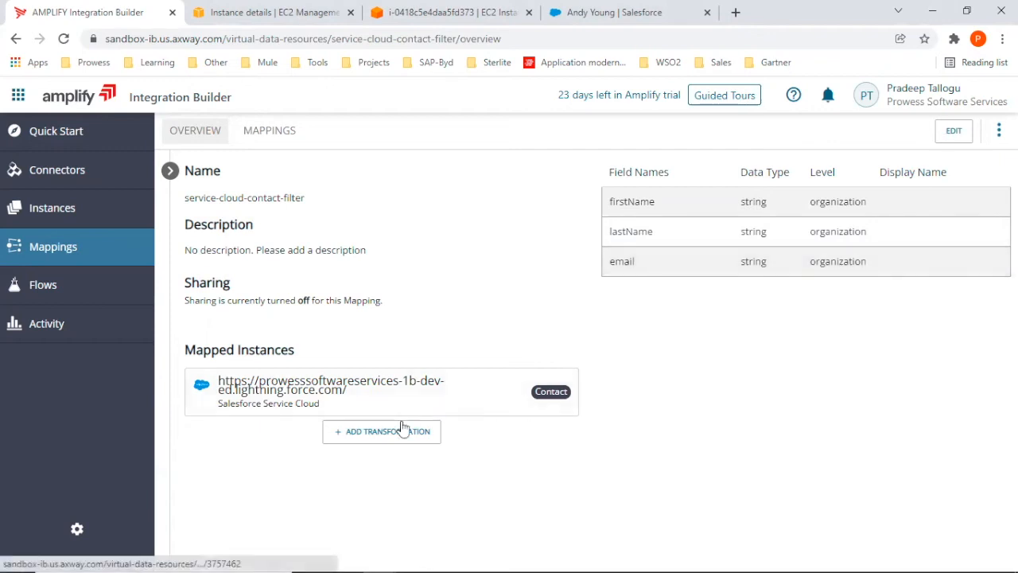
Open the mapping's Contact transformation for Salesforce Service Cloud and execute a GET test with page 1 and page size 5.
{"action": "left_click", "coordinate": [551, 392]}
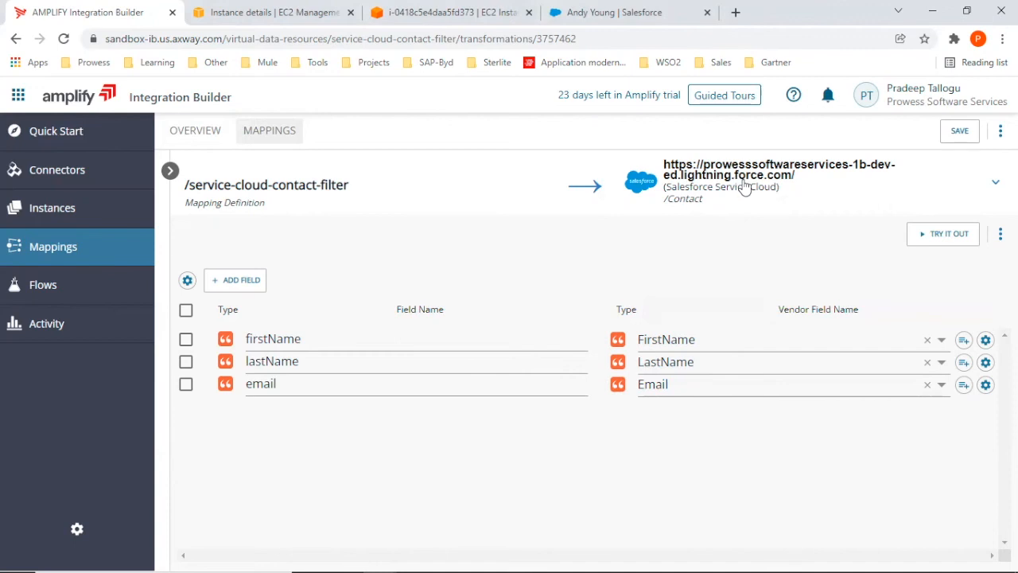
{"action": "left_click", "coordinate": [936, 236]}
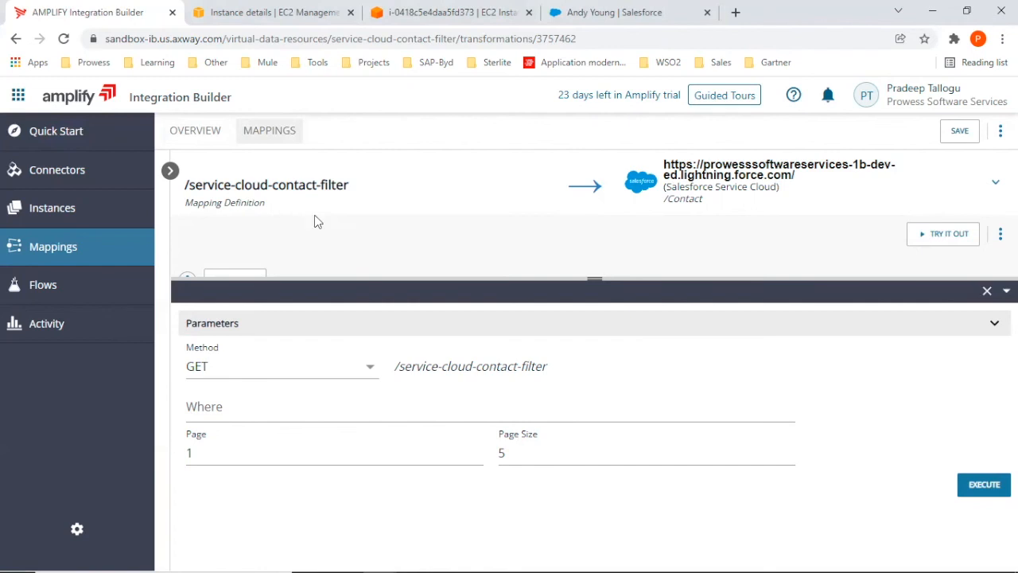
{"action": "left_click", "coordinate": [983, 489]}
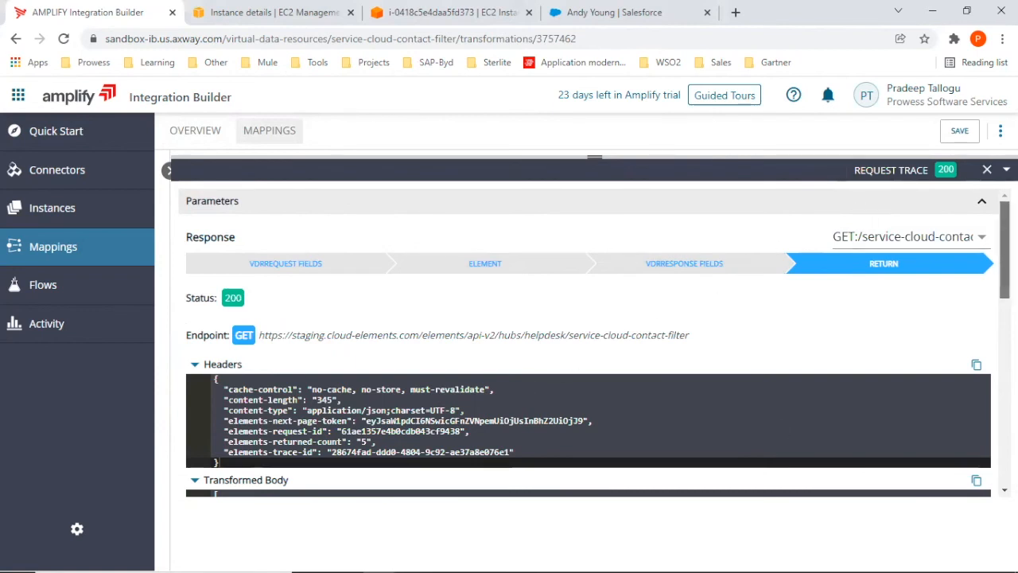
Examine the response headers and transformed contact records returned by the mapping's GET test.
{"action": "scroll", "coordinate": [589, 342], "scroll_direction": "down", "scroll_amount": 3}
{"action": "scroll", "coordinate": [589, 342], "scroll_direction": "down", "scroll_amount": 2}
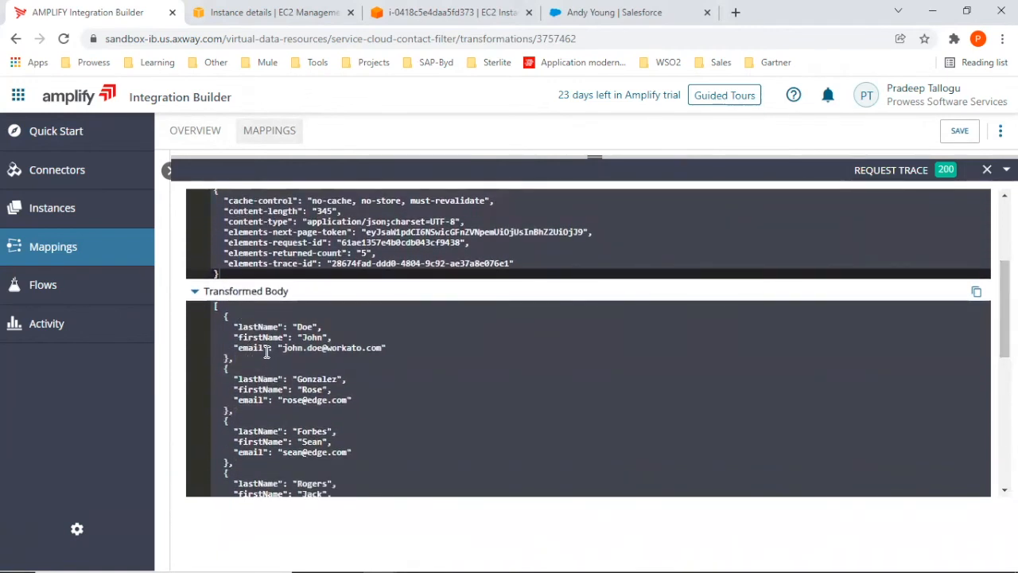
{"action": "scroll", "coordinate": [306, 382], "scroll_direction": "down", "scroll_amount": 1}
{"action": "scroll", "coordinate": [307, 382], "scroll_direction": "up", "scroll_amount": 1}
{"action": "scroll", "coordinate": [310, 382], "scroll_direction": "up", "scroll_amount": 1}
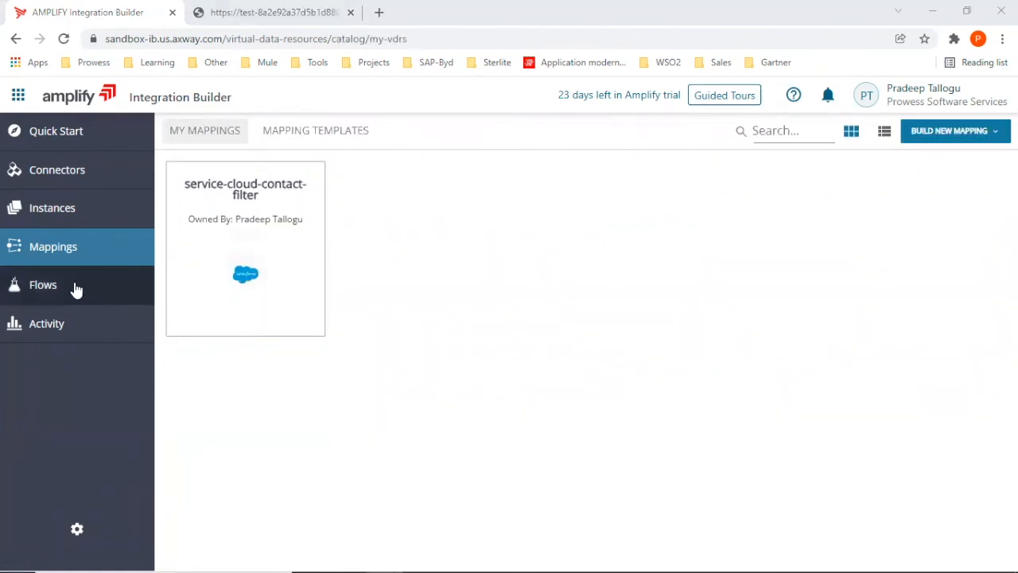
Open the test-flow flow and examine the settings of its trigger and its getUsers connector API request.
{"action": "left_click", "coordinate": [44, 285]}
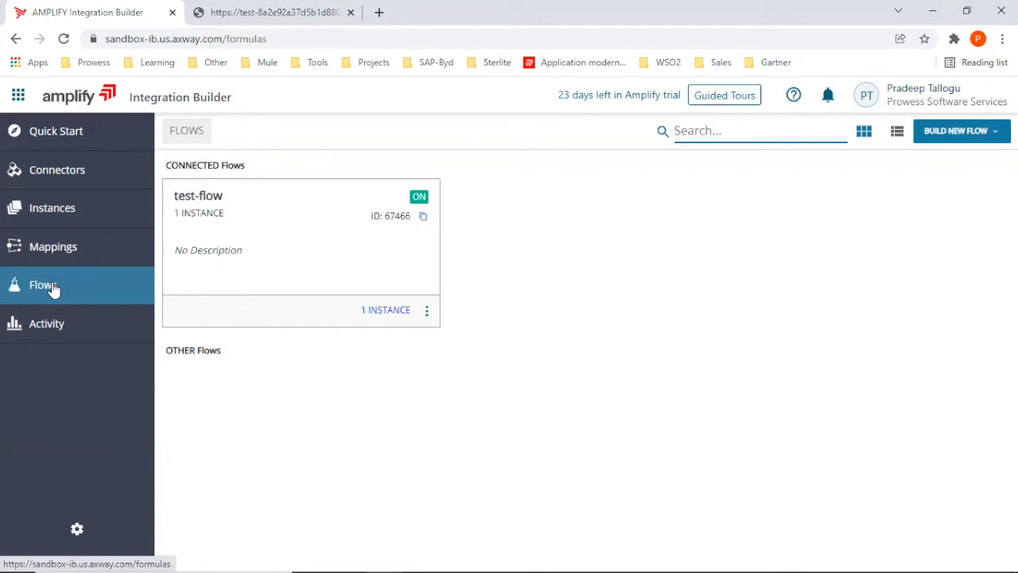
{"action": "left_click", "coordinate": [214, 207]}
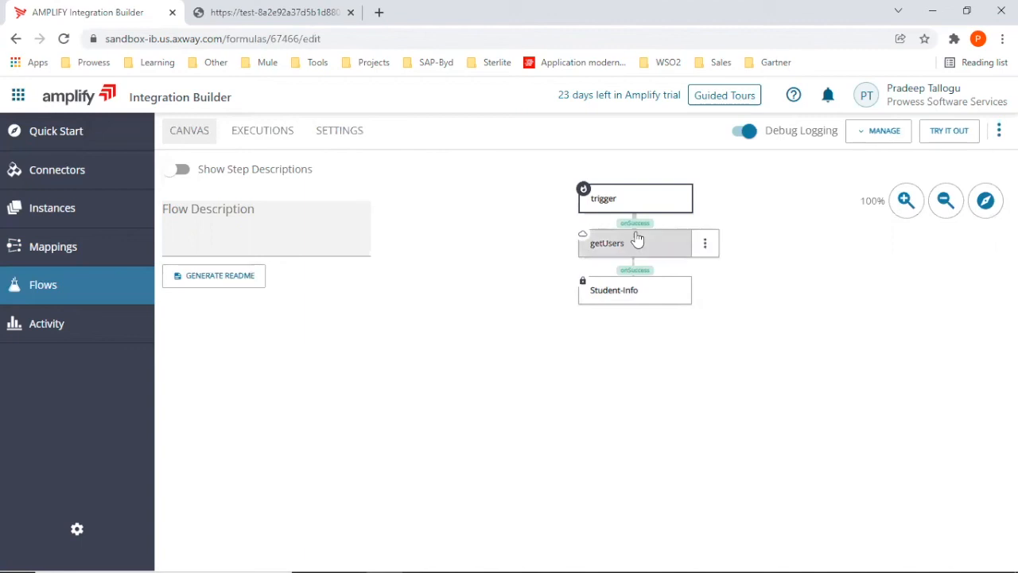
{"action": "left_click", "coordinate": [658, 198]}
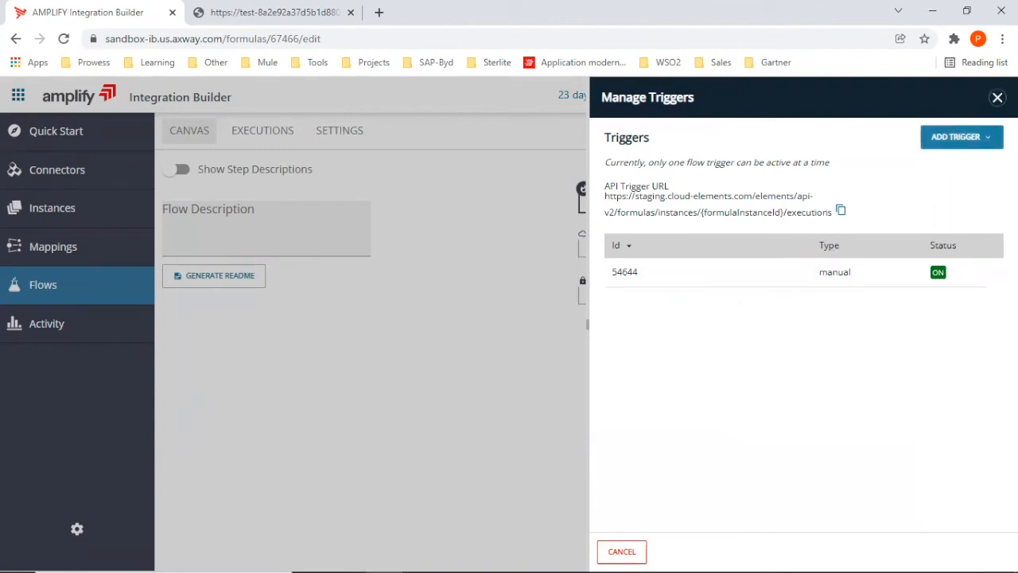
{"action": "left_click", "coordinate": [997, 97]}
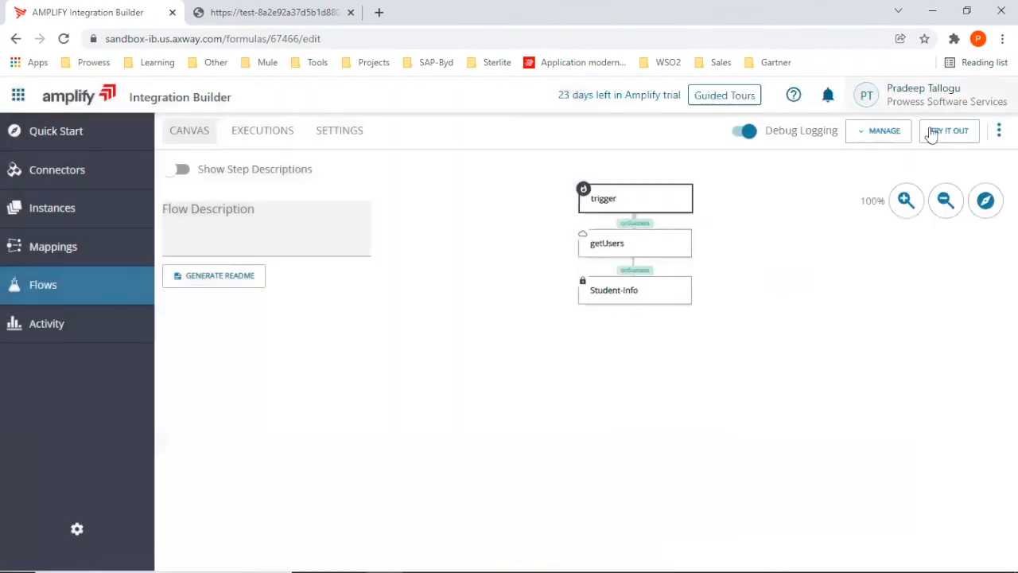
{"action": "left_click", "coordinate": [627, 250]}
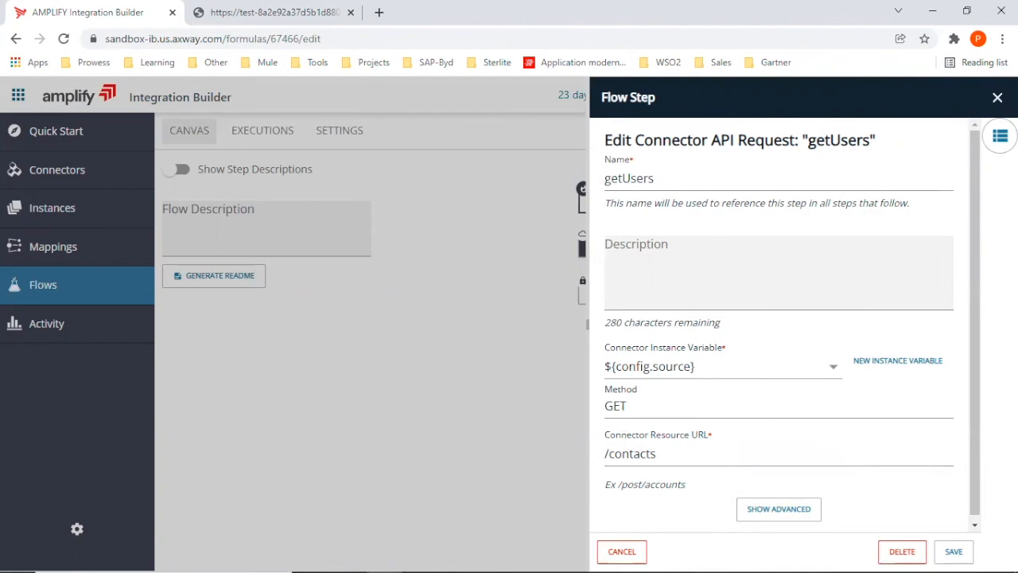
{"action": "left_click", "coordinate": [997, 97]}
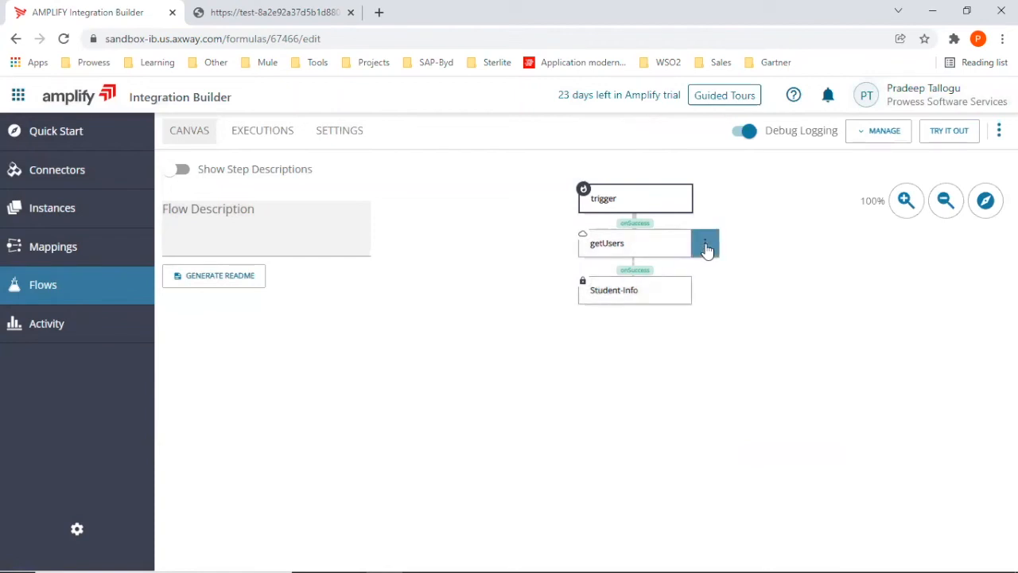
Examine the flow step types available for a new success step after getUsers, without adding one.
{"action": "left_click", "coordinate": [705, 246]}
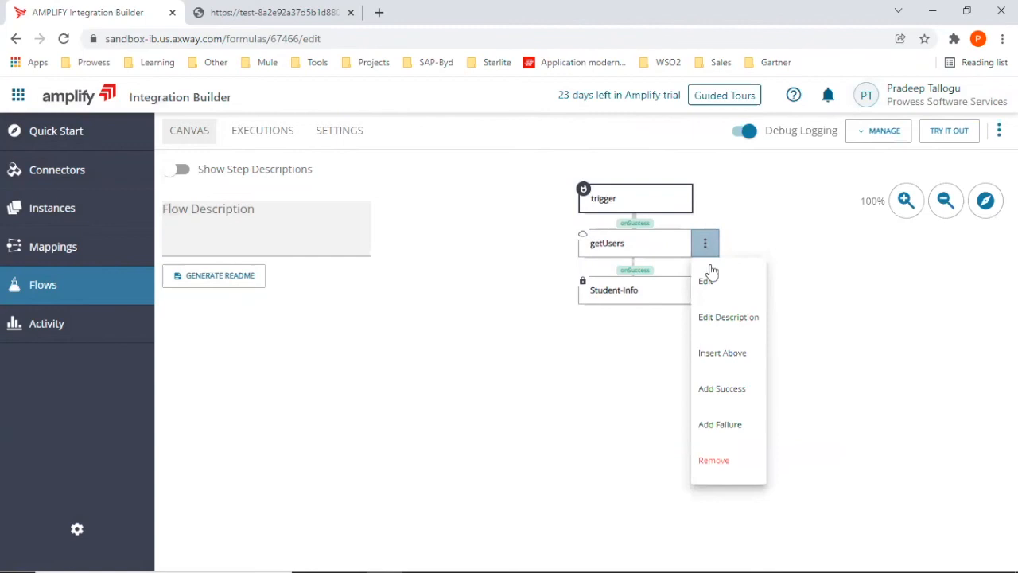
{"action": "left_click", "coordinate": [718, 389]}
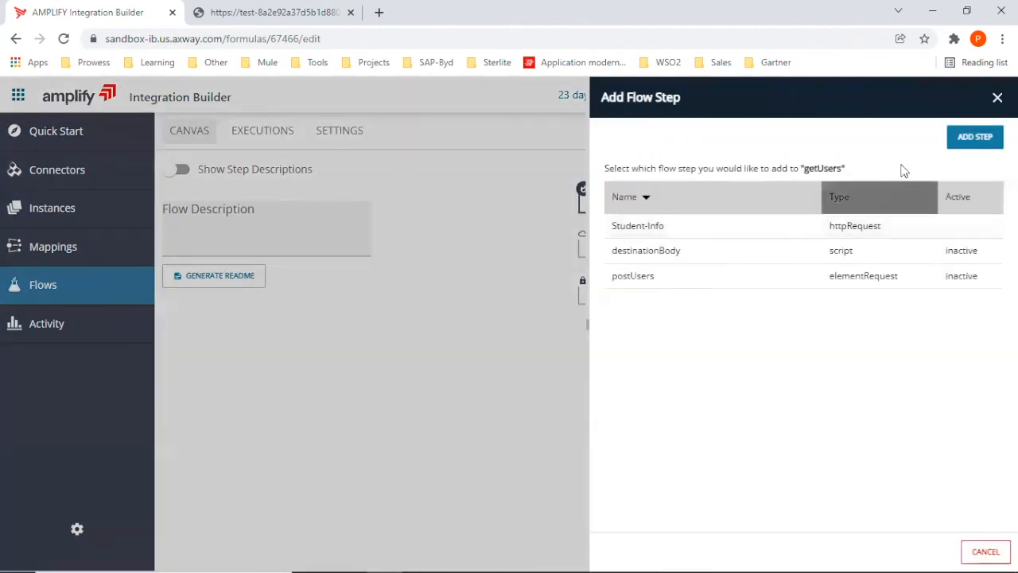
{"action": "left_click", "coordinate": [976, 138]}
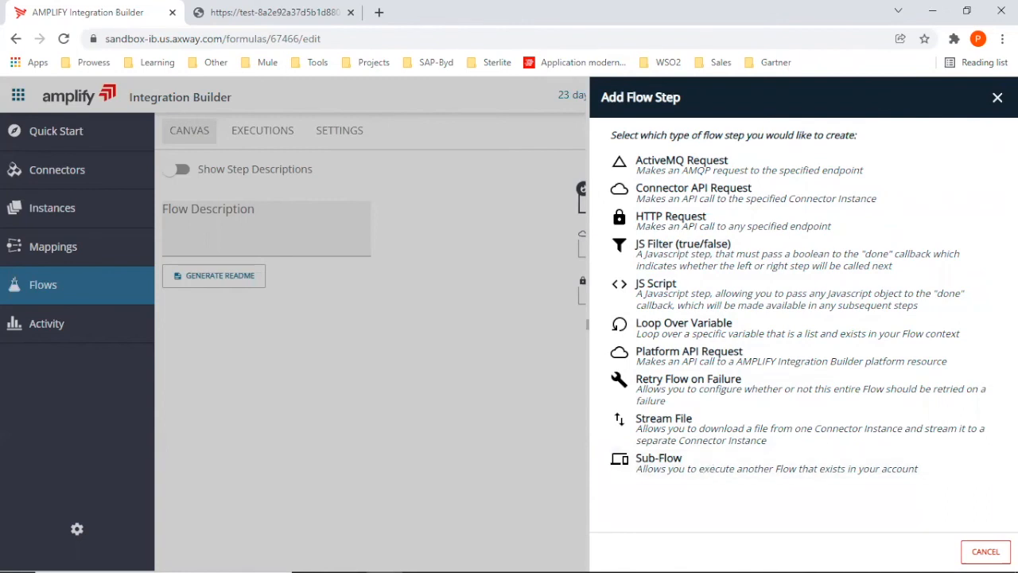
{"action": "left_click", "coordinate": [996, 99]}
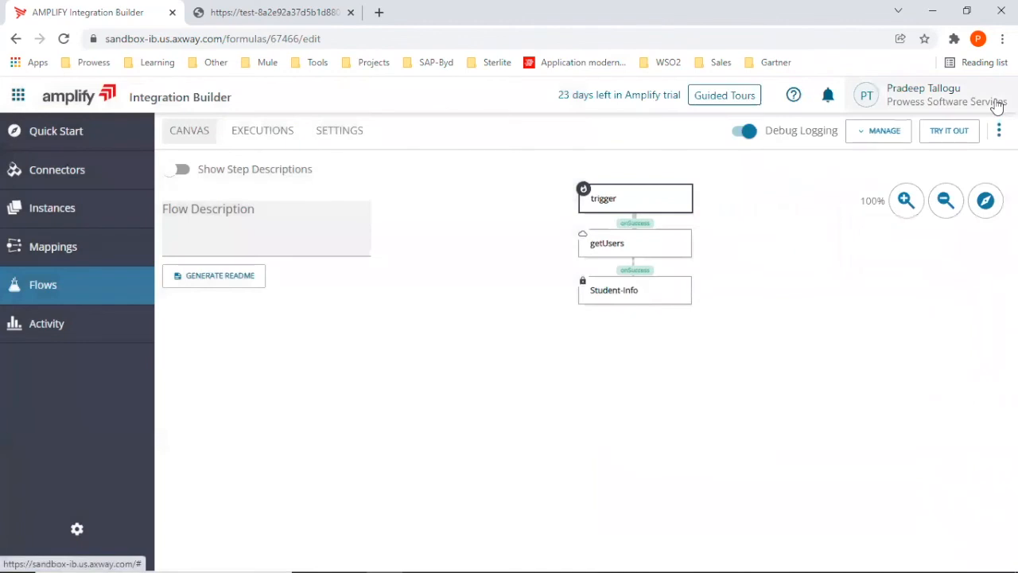
Open the Student-Info HTTP request step and examine its method and full URL, leaving it unchanged.
{"action": "mouse_move", "coordinate": [663, 247]}
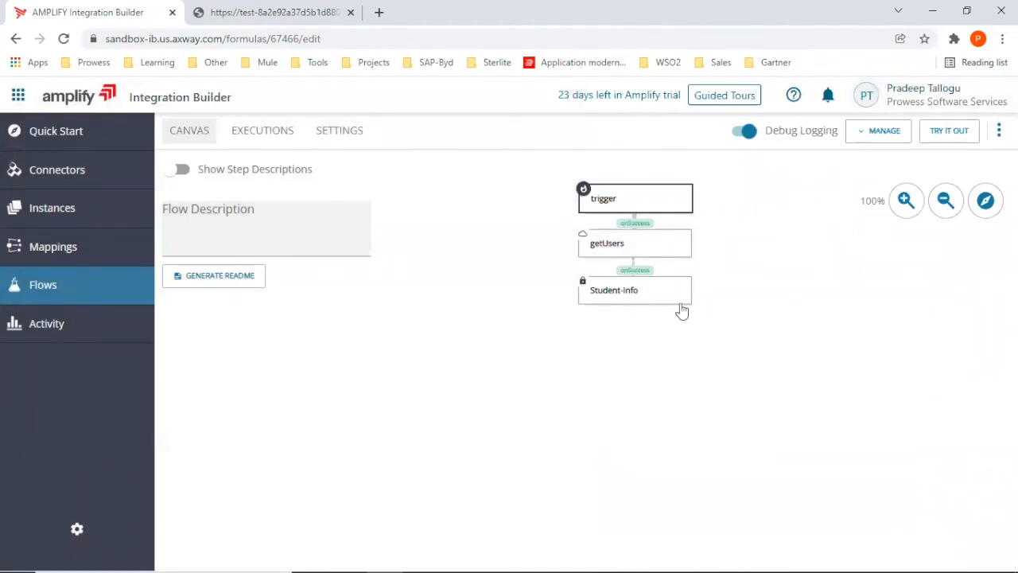
{"action": "mouse_move", "coordinate": [641, 296]}
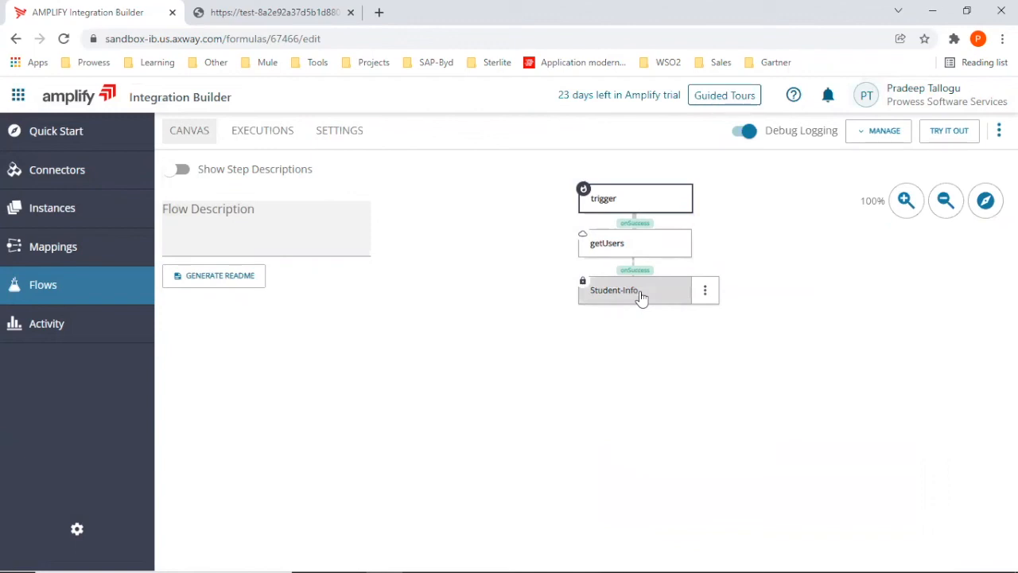
{"action": "left_click", "coordinate": [641, 296]}
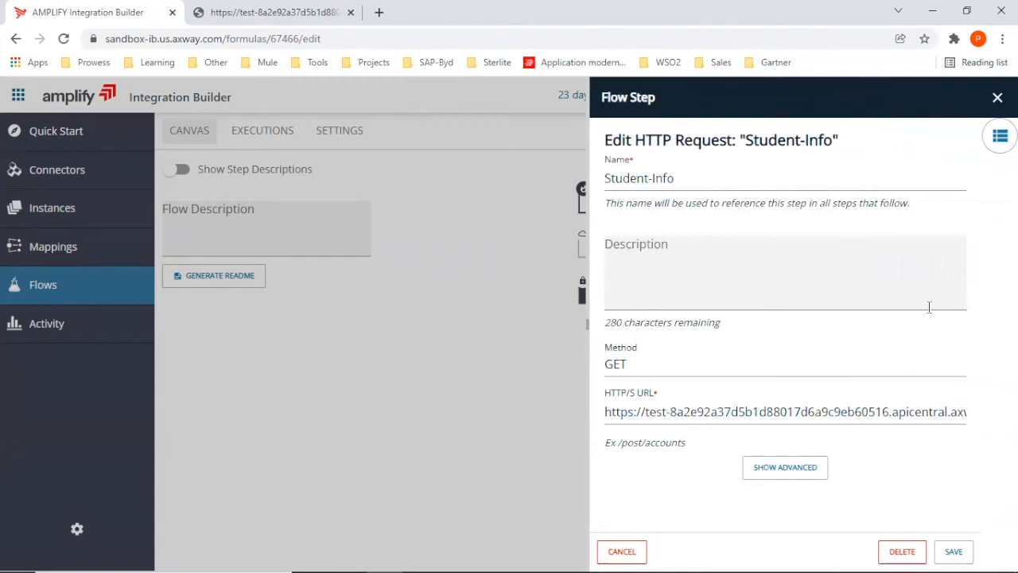
{"action": "left_click", "coordinate": [919, 414]}
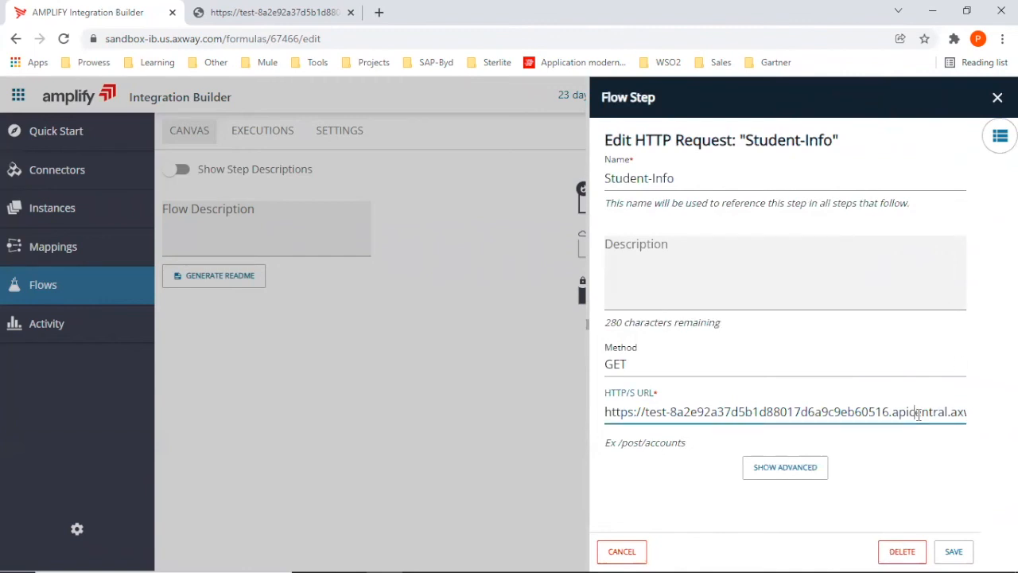
{"action": "key", "text": "End"}
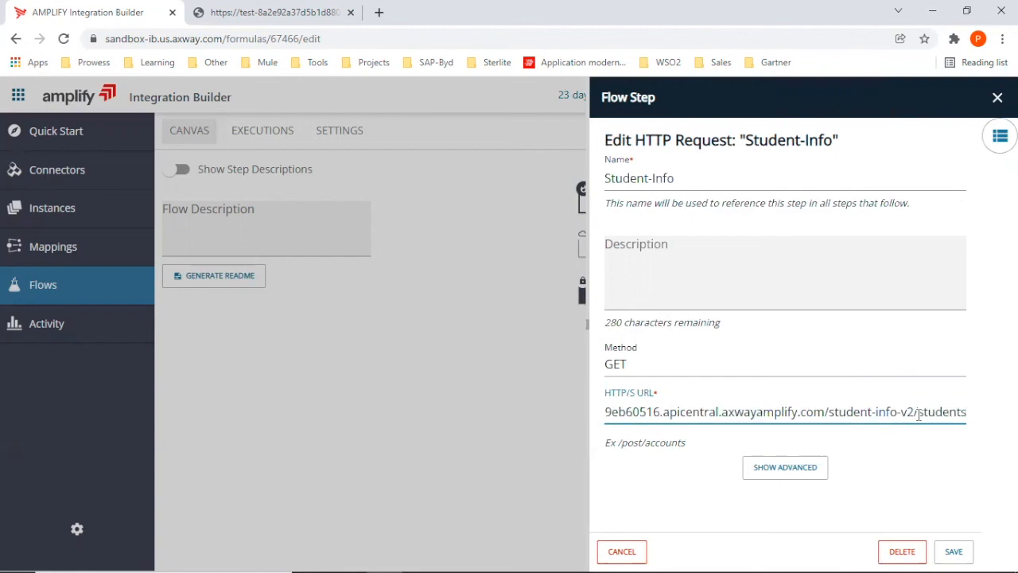
{"action": "key", "text": "Home"}
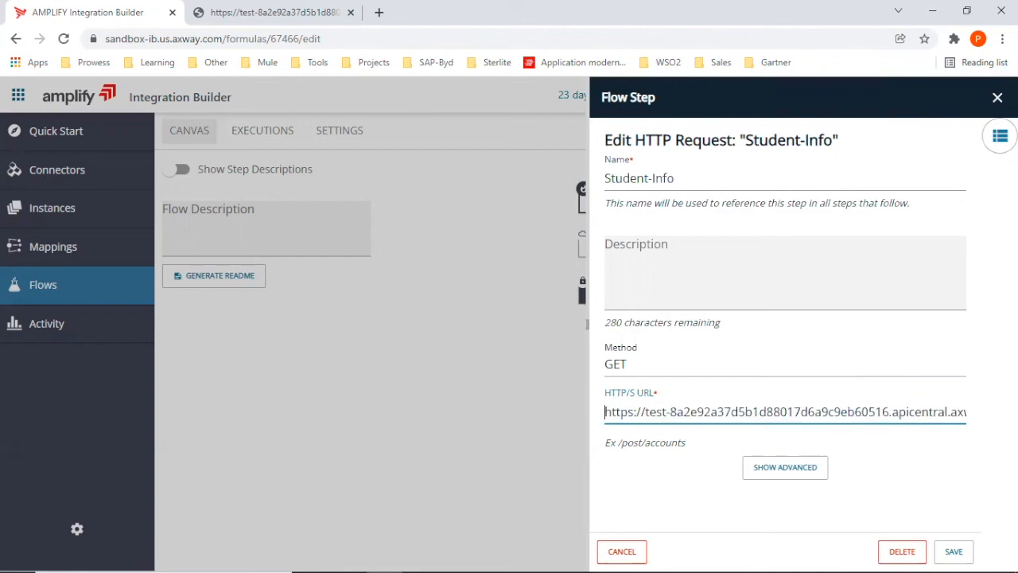
{"action": "left_click", "coordinate": [998, 98]}
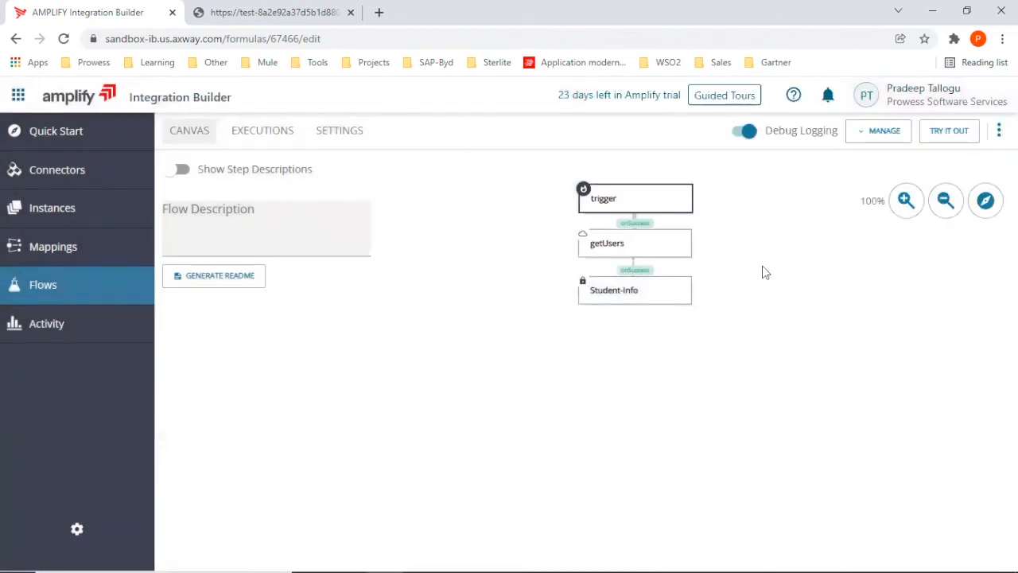
Run a test of the flow using the instance "new flow instance" and the empty JSON trigger input {}.
{"action": "left_click", "coordinate": [958, 135]}
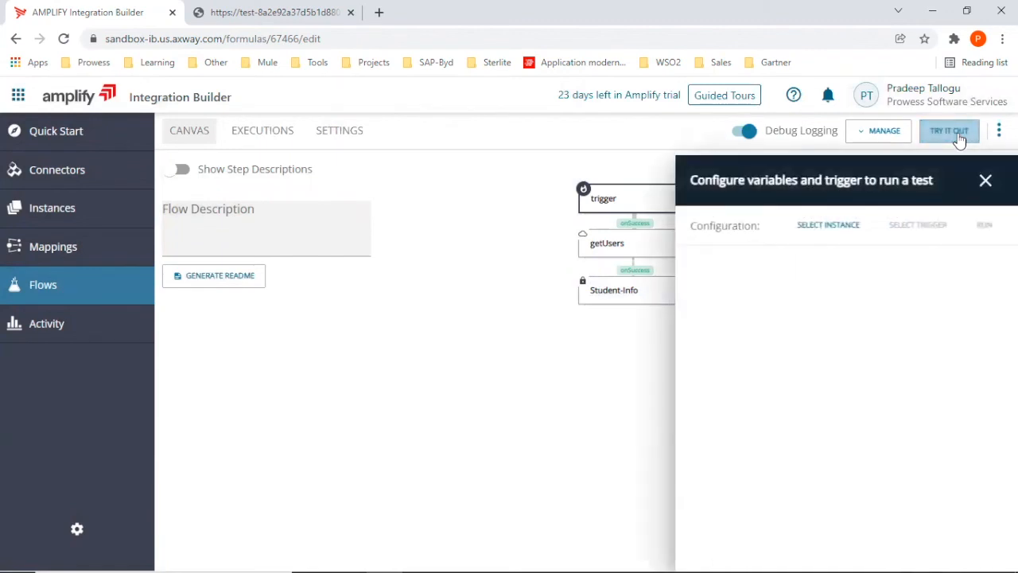
{"action": "left_click", "coordinate": [819, 226]}
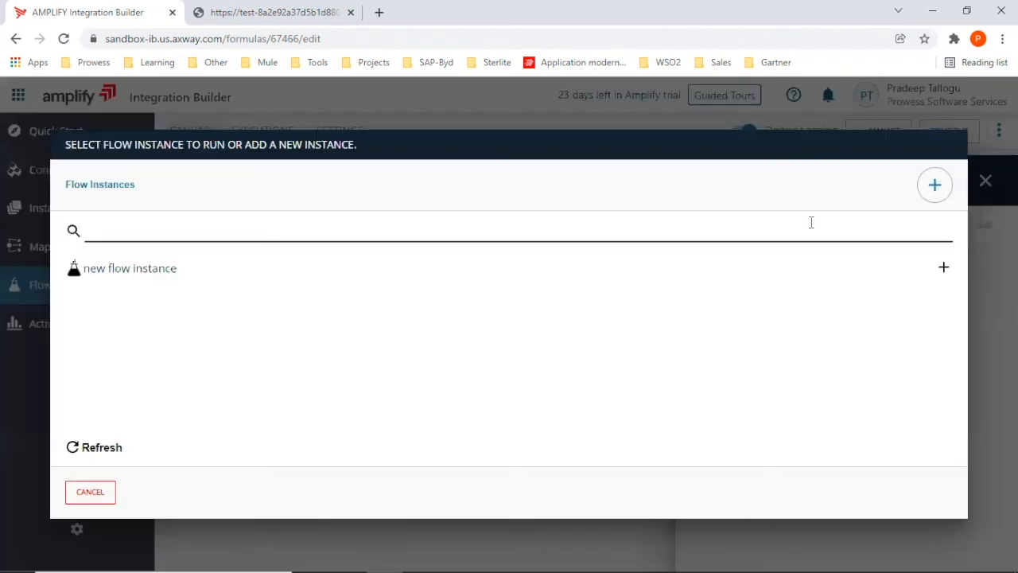
{"action": "left_click", "coordinate": [104, 271]}
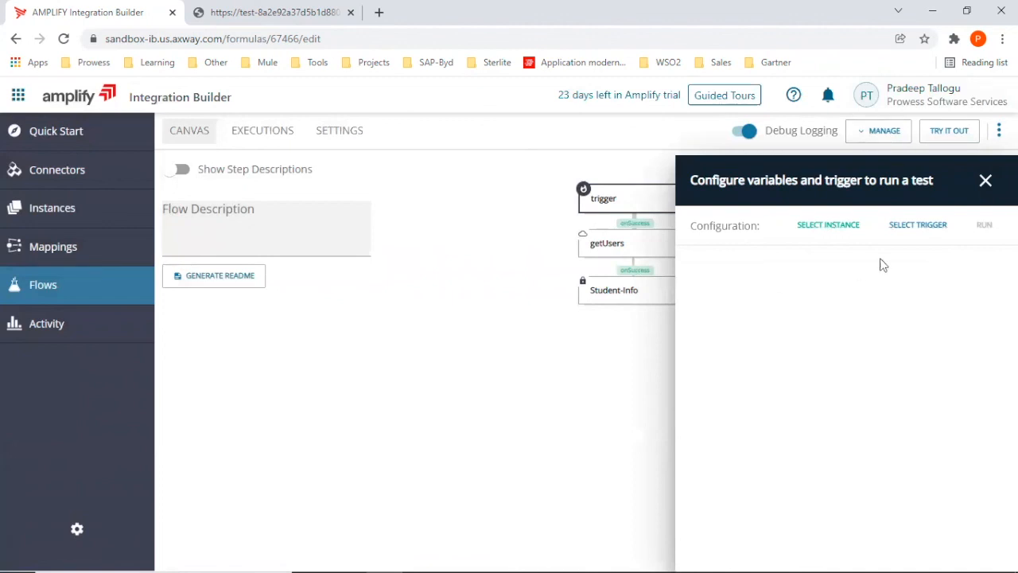
{"action": "left_click", "coordinate": [921, 225]}
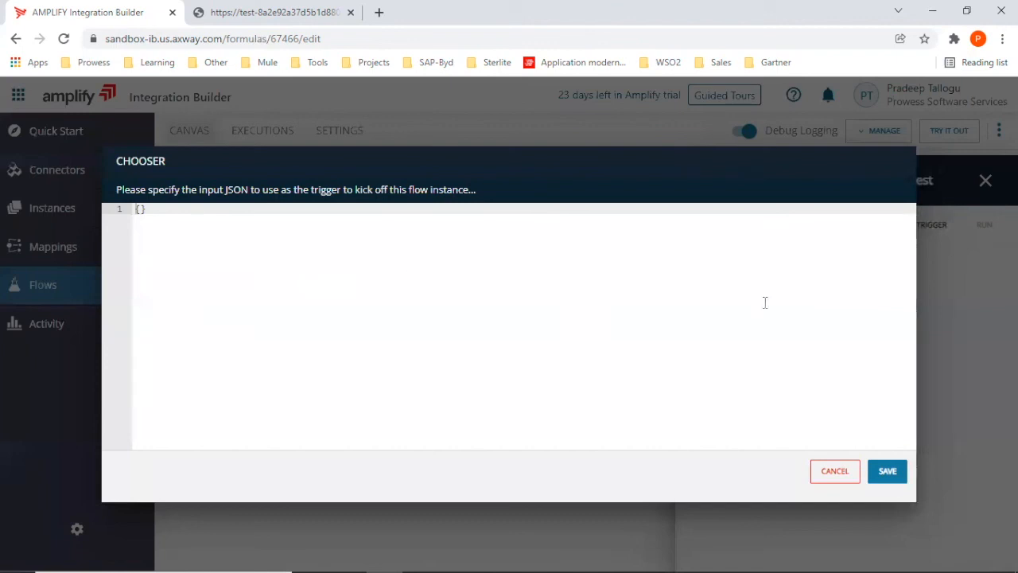
{"action": "left_click", "coordinate": [886, 472]}
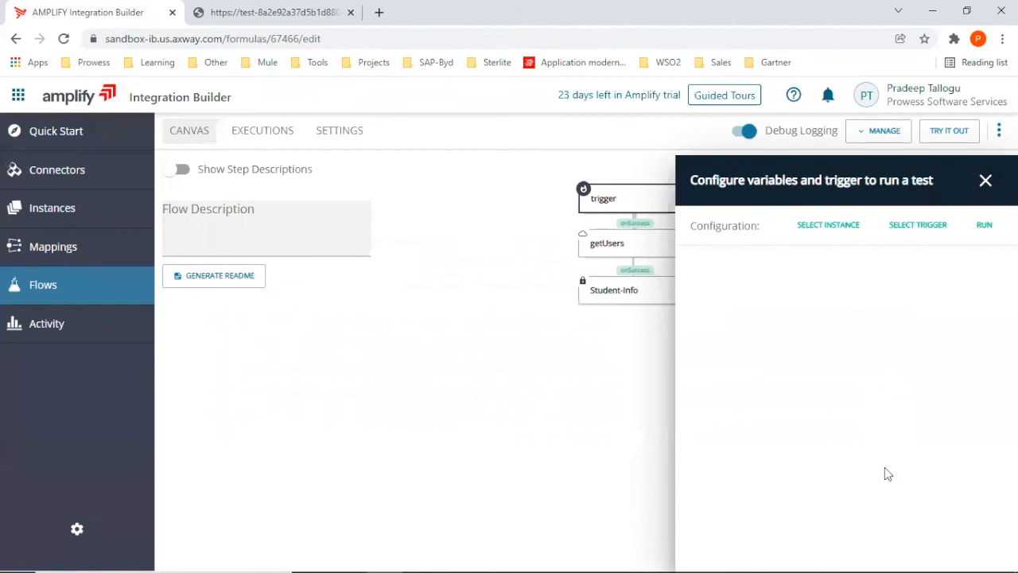
{"action": "left_click", "coordinate": [984, 227]}
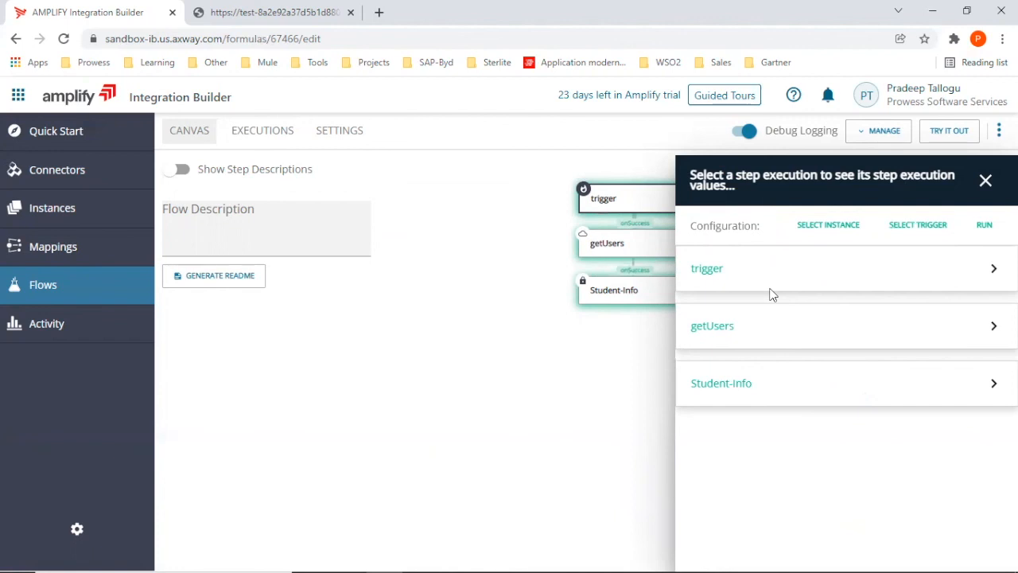
{"action": "left_click", "coordinate": [985, 183]}
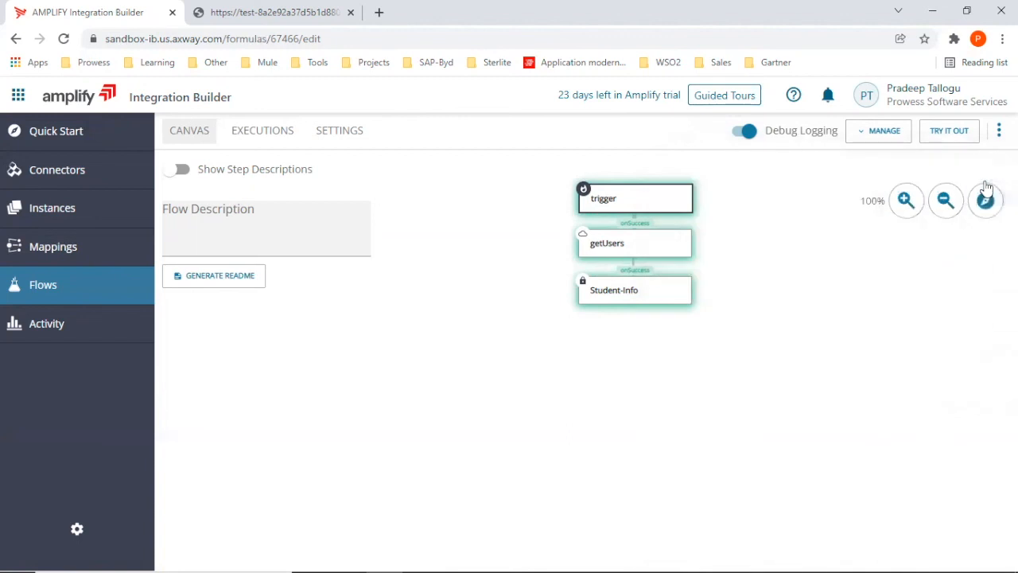
Open the latest flow execution and examine the values of its trigger and getUsers steps, including the returned contacts.
{"action": "left_click", "coordinate": [258, 135]}
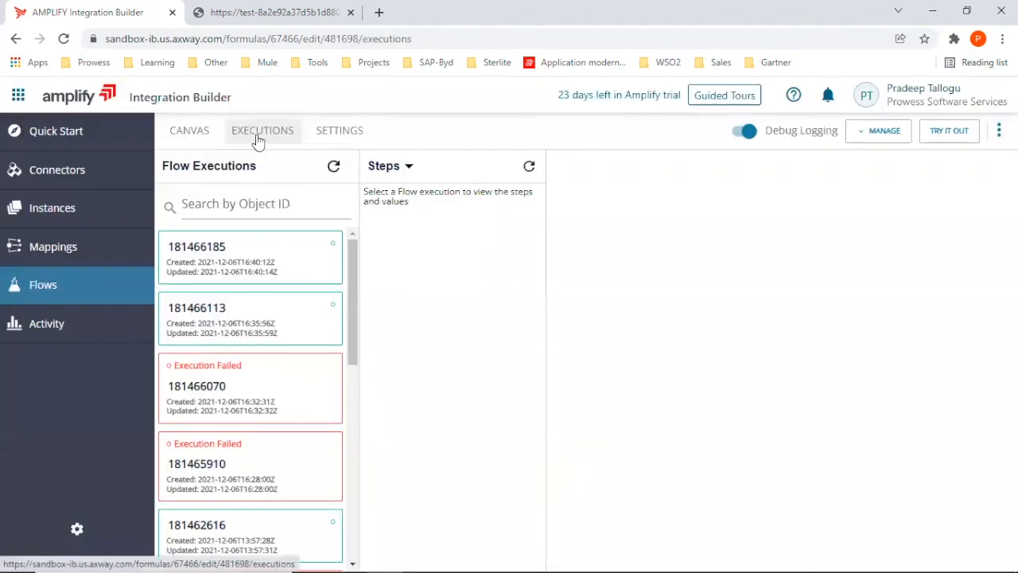
{"action": "left_click", "coordinate": [219, 262]}
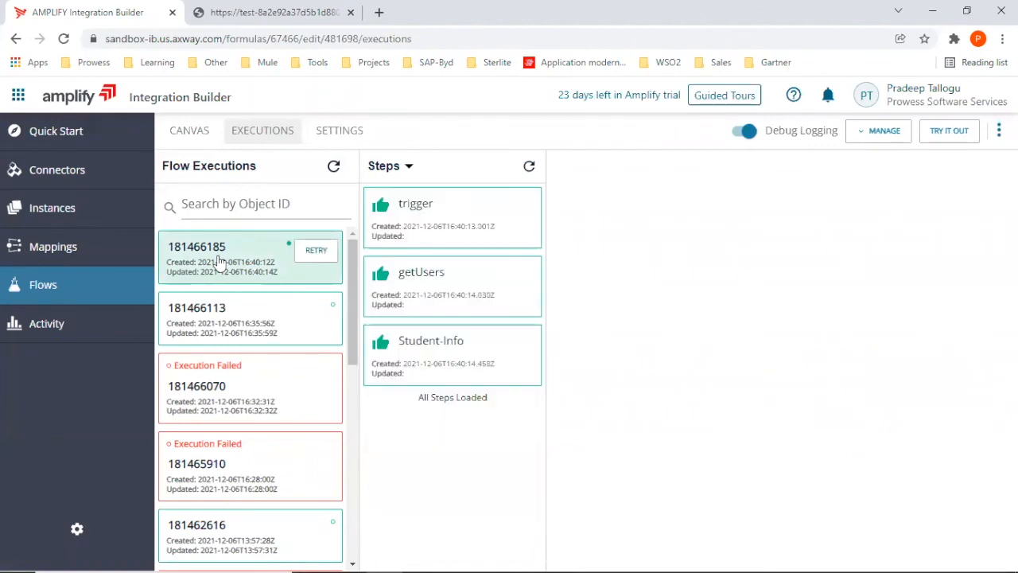
{"action": "left_click", "coordinate": [452, 231]}
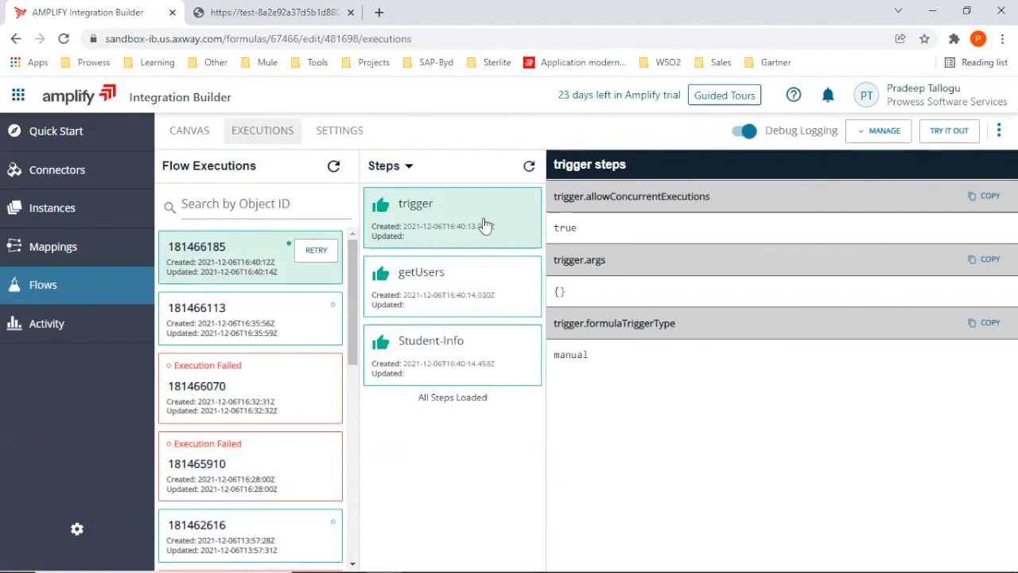
{"action": "left_click", "coordinate": [459, 292]}
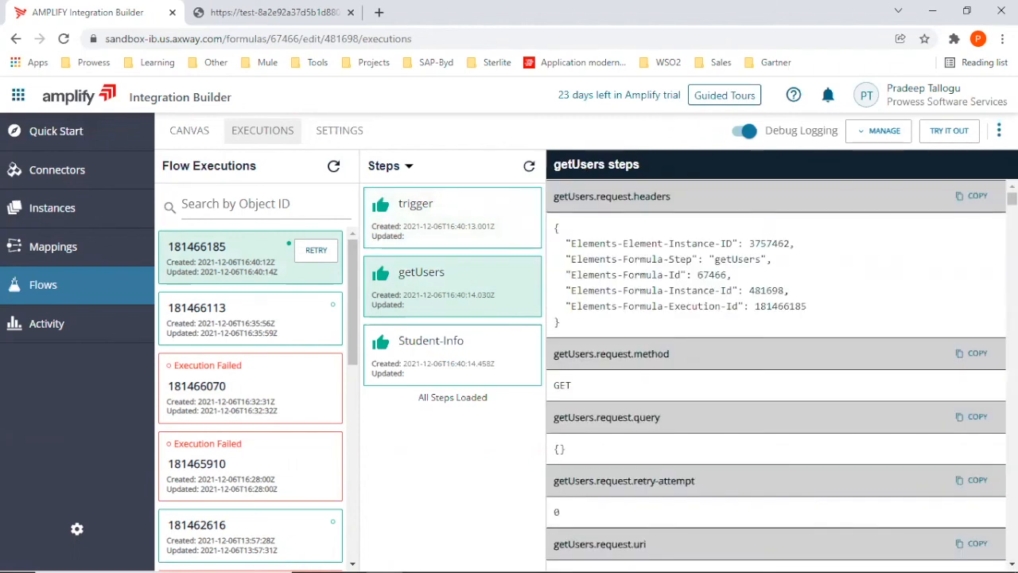
{"action": "left_click_drag", "start_coordinate": [1012, 198], "coordinate": [1012, 364]}
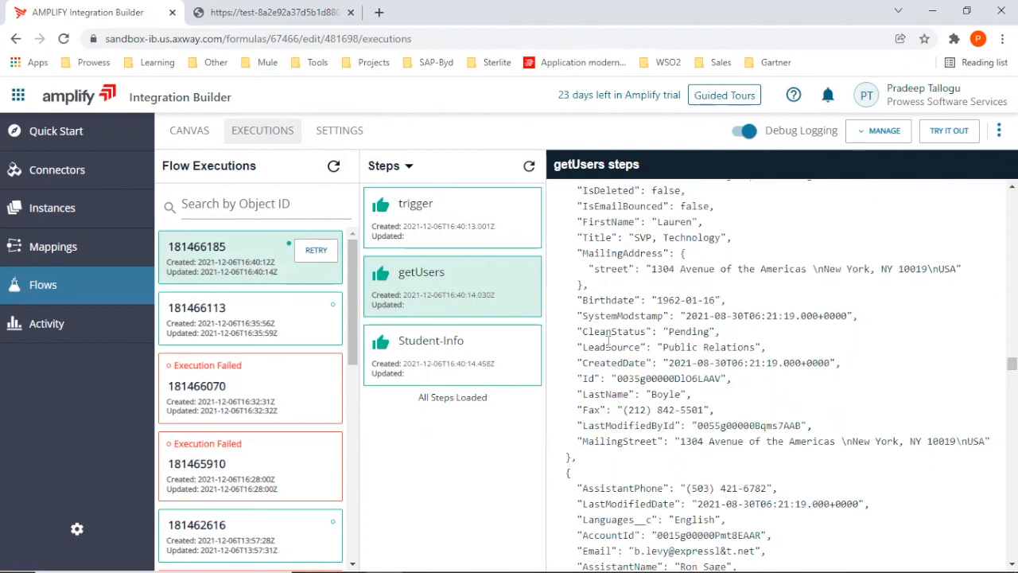
Examine the Student-Info step's request URI, response body and response code in the latest execution.
{"action": "left_click", "coordinate": [446, 351]}
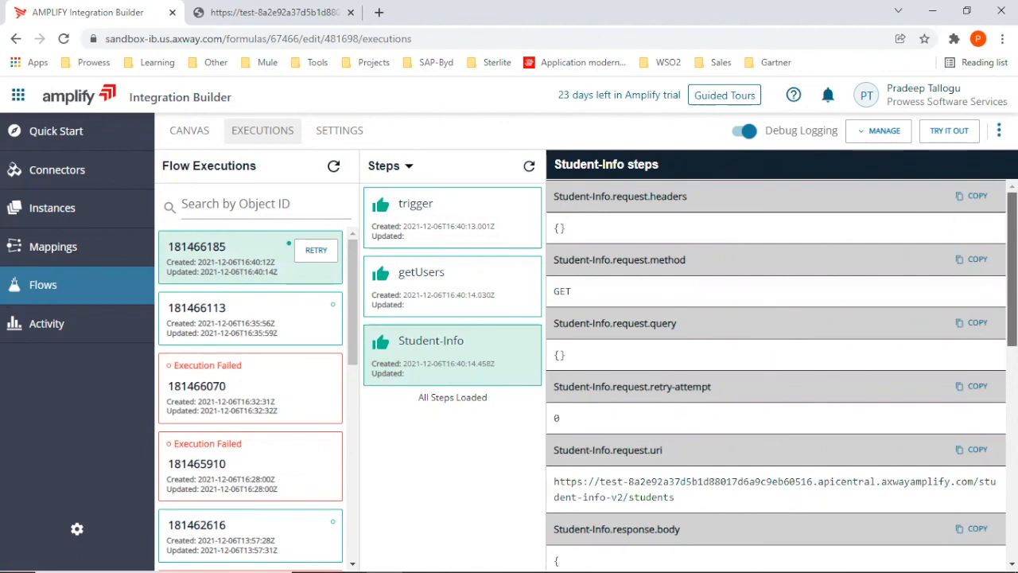
{"action": "scroll", "coordinate": [782, 374], "scroll_direction": "down", "scroll_amount": 1}
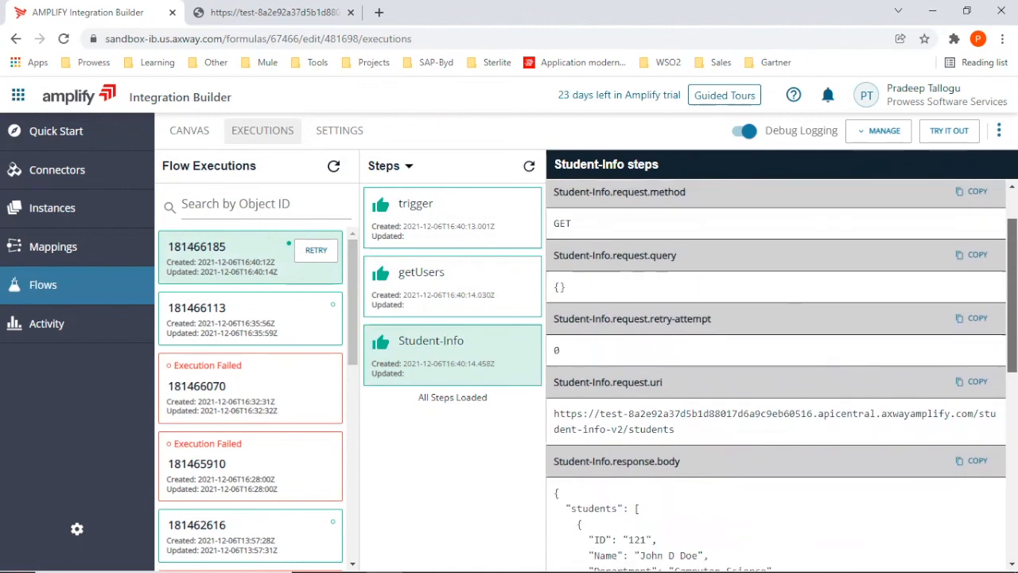
{"action": "scroll", "coordinate": [782, 374], "scroll_direction": "down", "scroll_amount": 1}
{"action": "scroll", "coordinate": [782, 374], "scroll_direction": "down", "scroll_amount": 1}
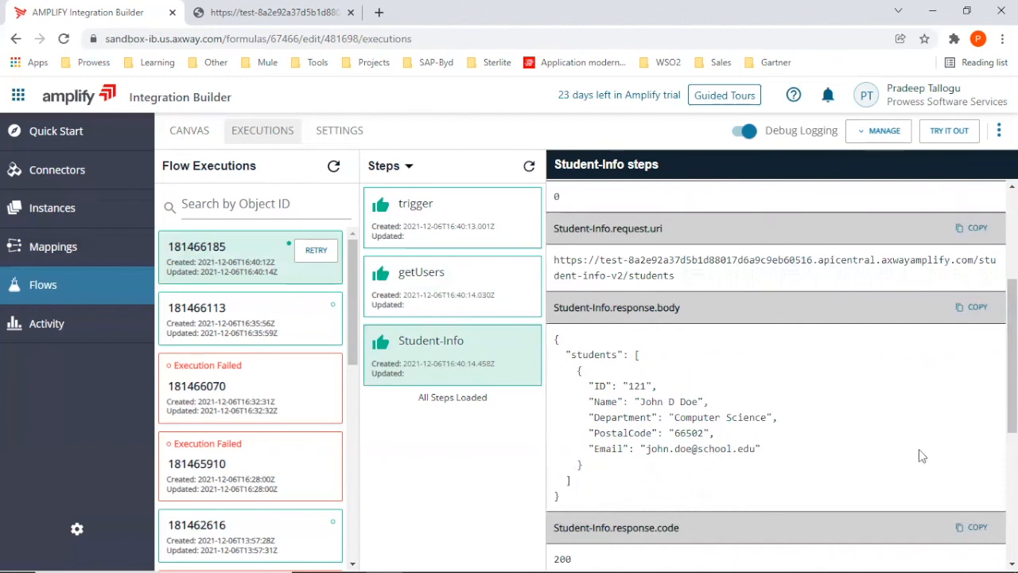
{"action": "left_click_drag", "start_coordinate": [1012, 356], "coordinate": [1012, 267]}
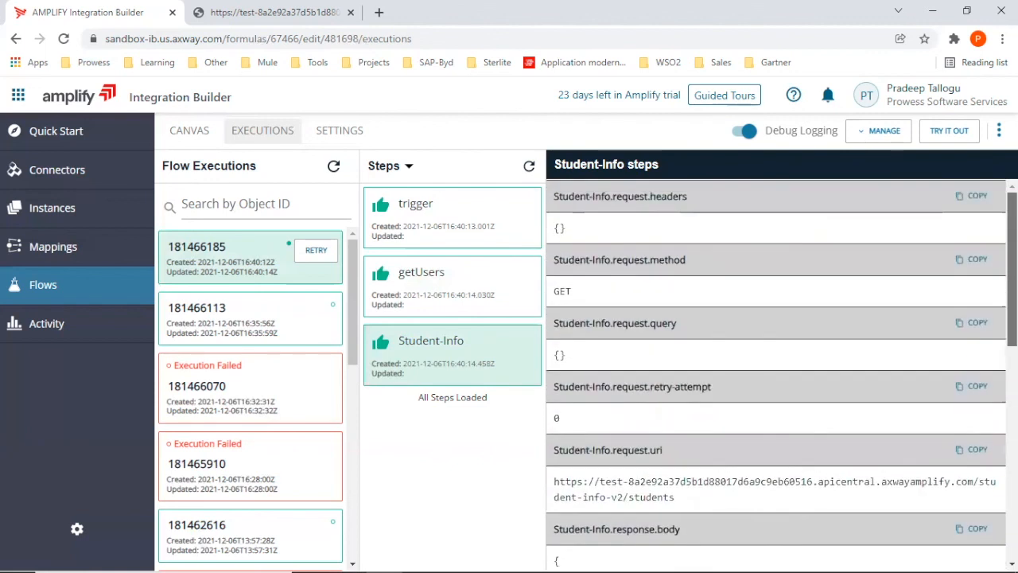